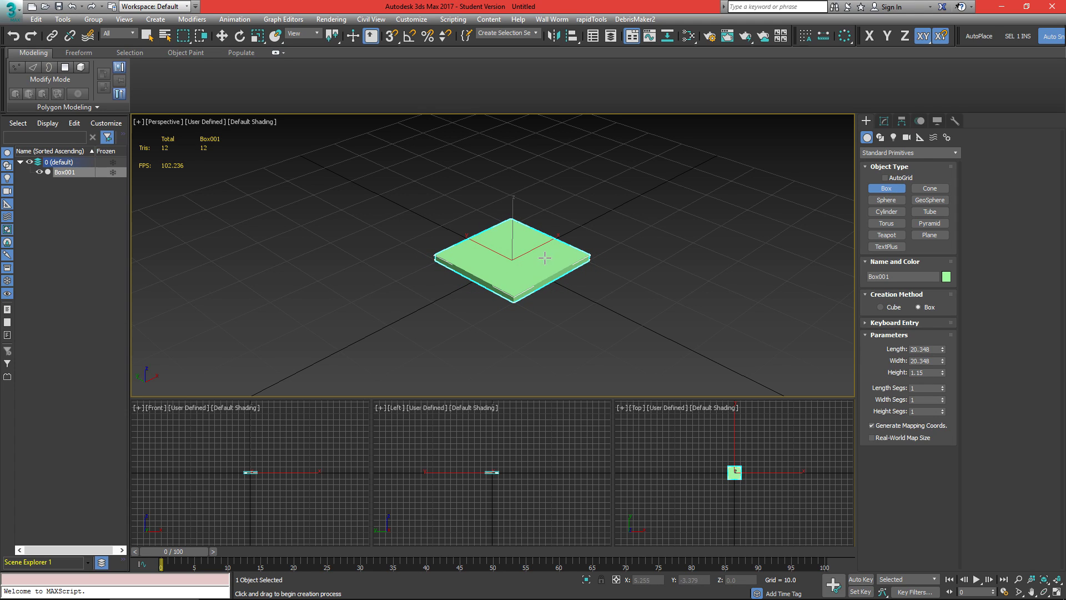
# Step: Maximize the Perspective viewport, open the box's modify settings and turn off its selection brackets
pyautogui.hotkey('alt', 'w')
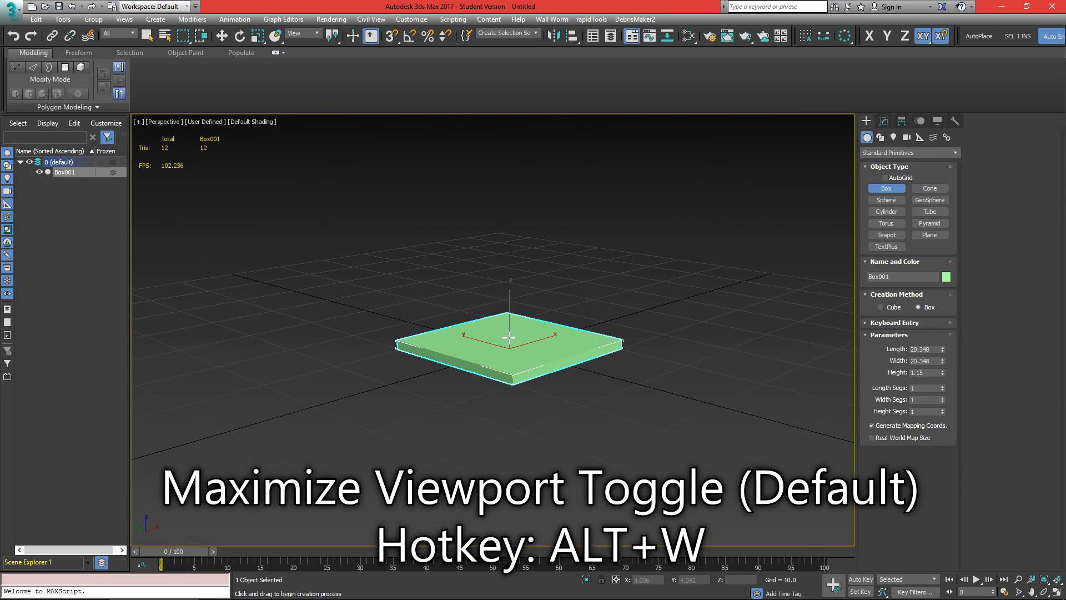
pyautogui.scroll(3, 531, 332)
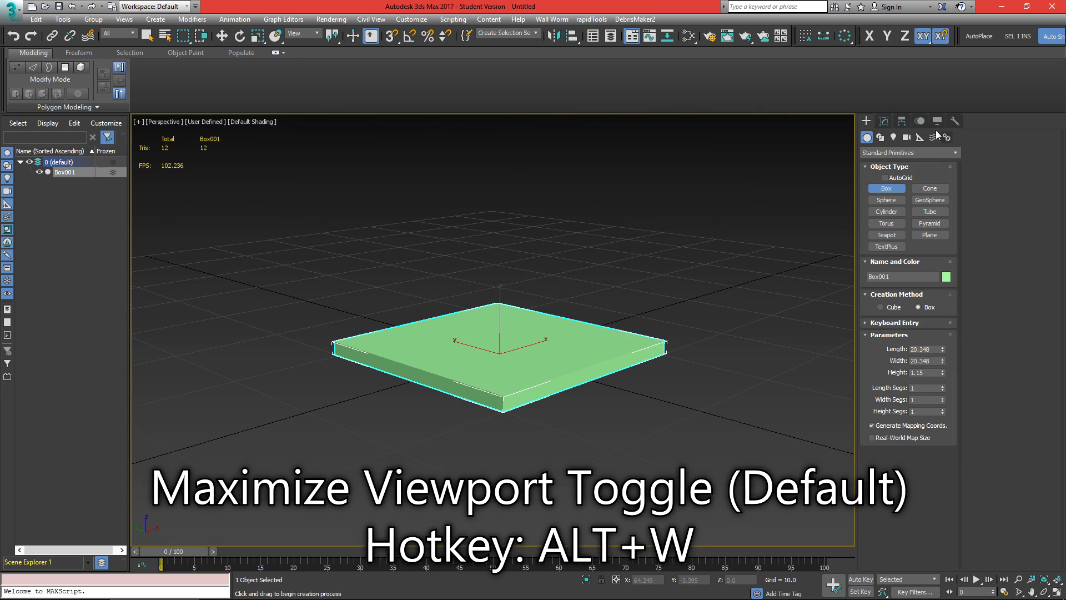
pyautogui.click(884, 120)
pyautogui.scroll(3, 502, 382)
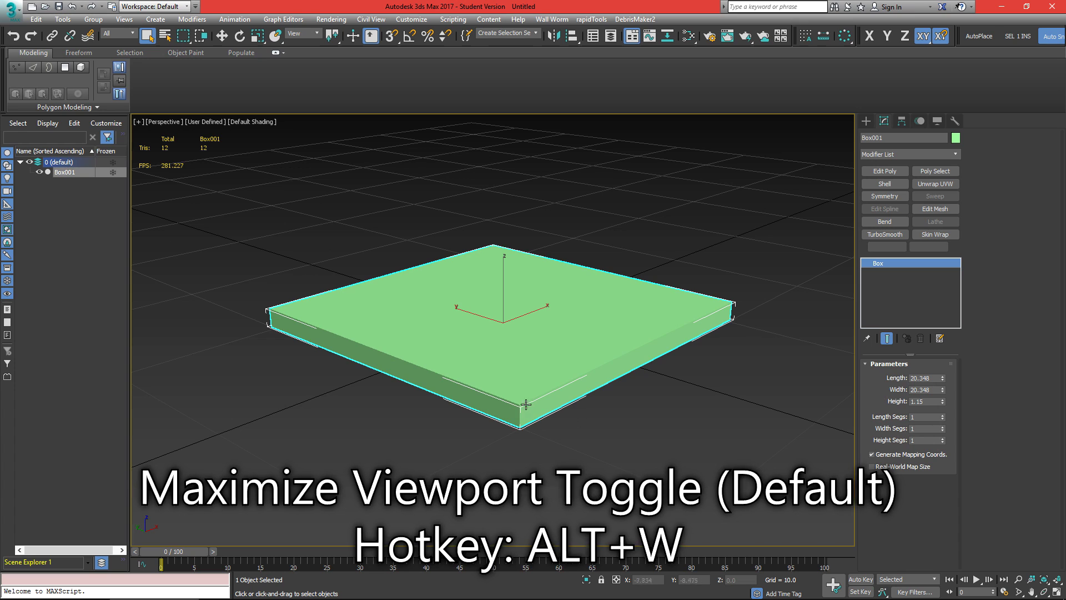
pyautogui.moveTo(487, 406); pyautogui.dragTo(497, 433, button='middle')
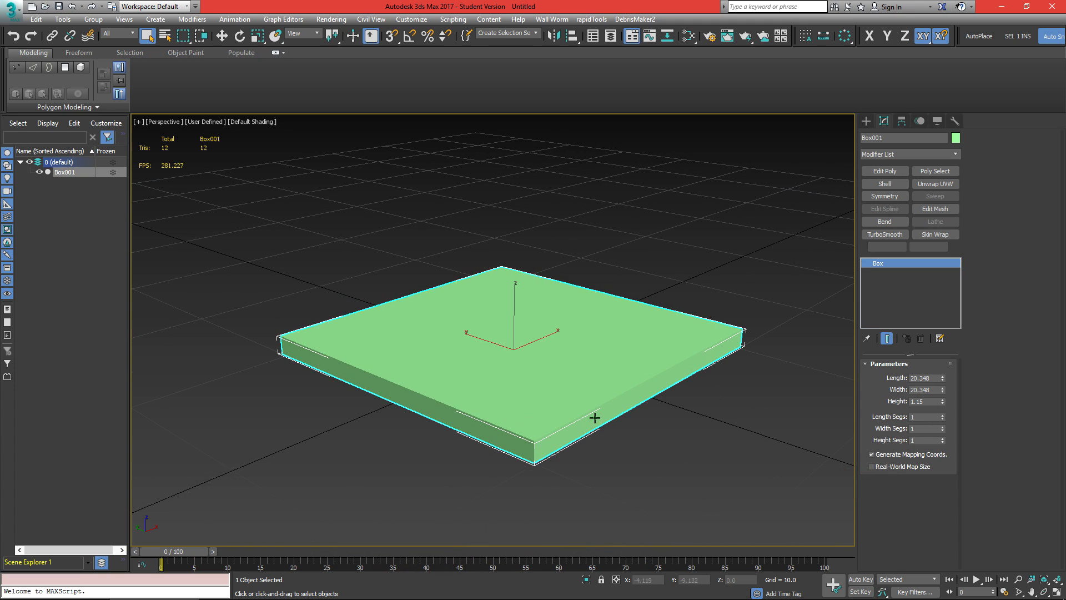
pyautogui.press('j')
pyautogui.keyDown('alt'); pyautogui.moveTo(514, 424); pyautogui.dragTo(609, 381, button='middle'); pyautogui.keyUp('alt')
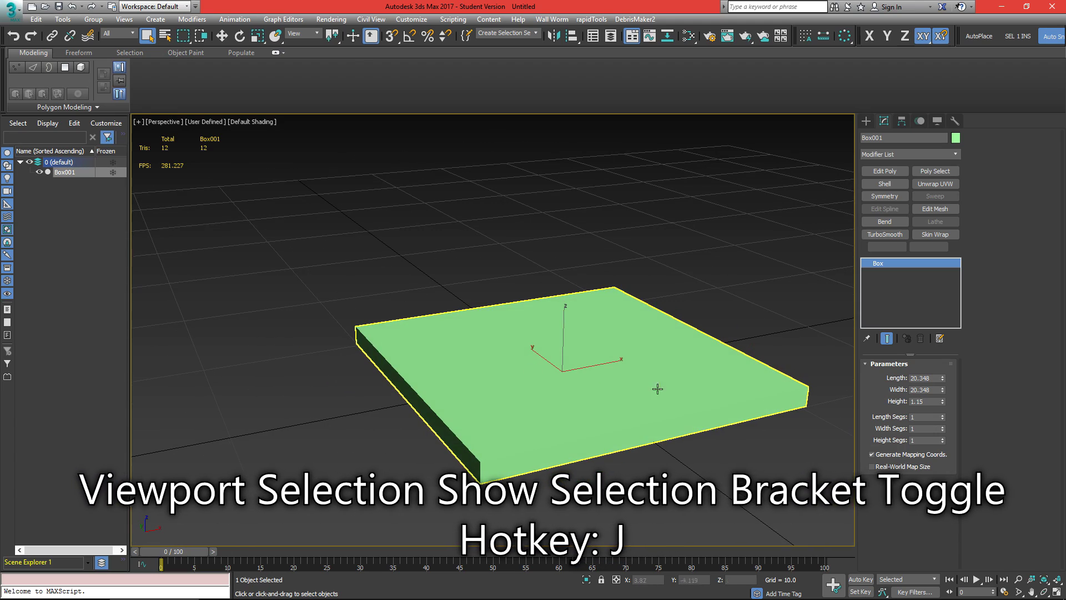
# Step: Display edged faces and set the box's length to 20, width to 20 and height to 2
pyautogui.moveTo(942, 401); pyautogui.dragTo(939, 369)
pyautogui.press('F4')
pyautogui.moveTo(476, 407)
pyautogui.keyDown('alt'); pyautogui.mouseDown(button='middle')
pyautogui.moveTo(604, 390)
pyautogui.moveTo(560, 404)
pyautogui.mouseUp(button='middle'); pyautogui.keyUp('alt')
pyautogui.moveTo(932, 378); pyautogui.dragTo(899, 378)
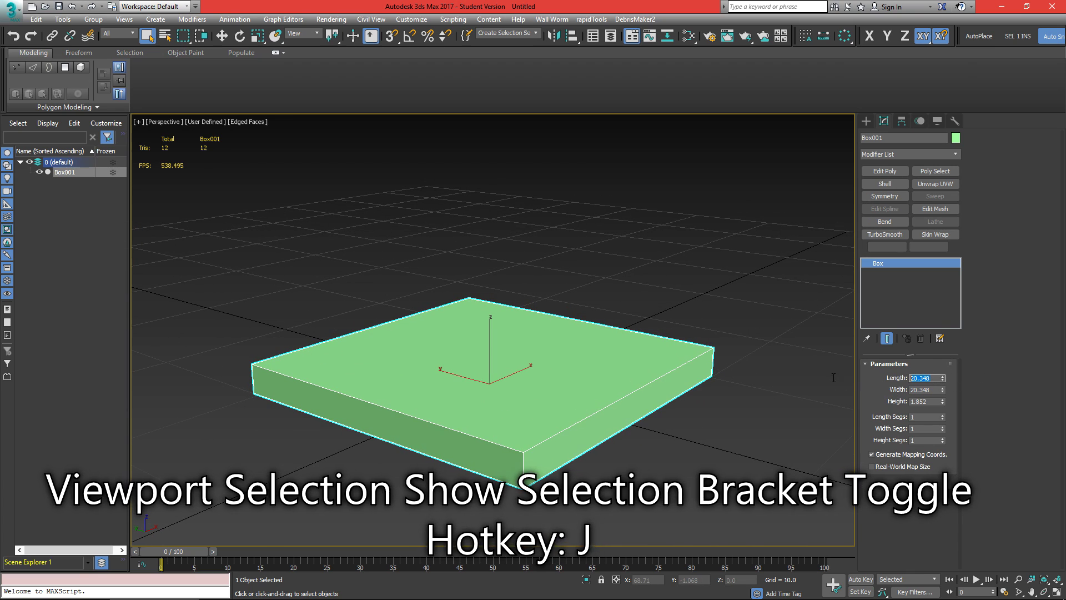
pyautogui.write('20')
pyautogui.press('Tab')
pyautogui.write('20')
pyautogui.press('Tab')
pyautogui.write('2')
pyautogui.press('Return')
# Step: Add an Edit Poly modifier to the box and inset its top polygon by 1.9 as a group
pyautogui.keyDown('alt'); pyautogui.moveTo(525, 410); pyautogui.dragTo(520, 435, button='middle'); pyautogui.keyUp('alt')
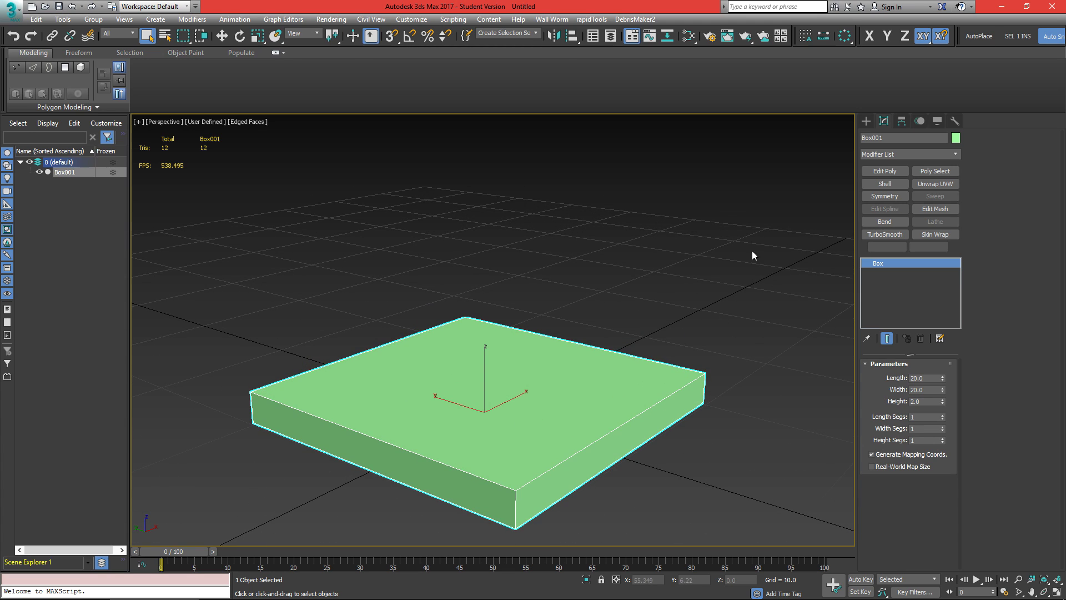
pyautogui.keyDown('alt'); pyautogui.moveTo(578, 337); pyautogui.dragTo(583, 367, button='middle'); pyautogui.keyUp('alt')
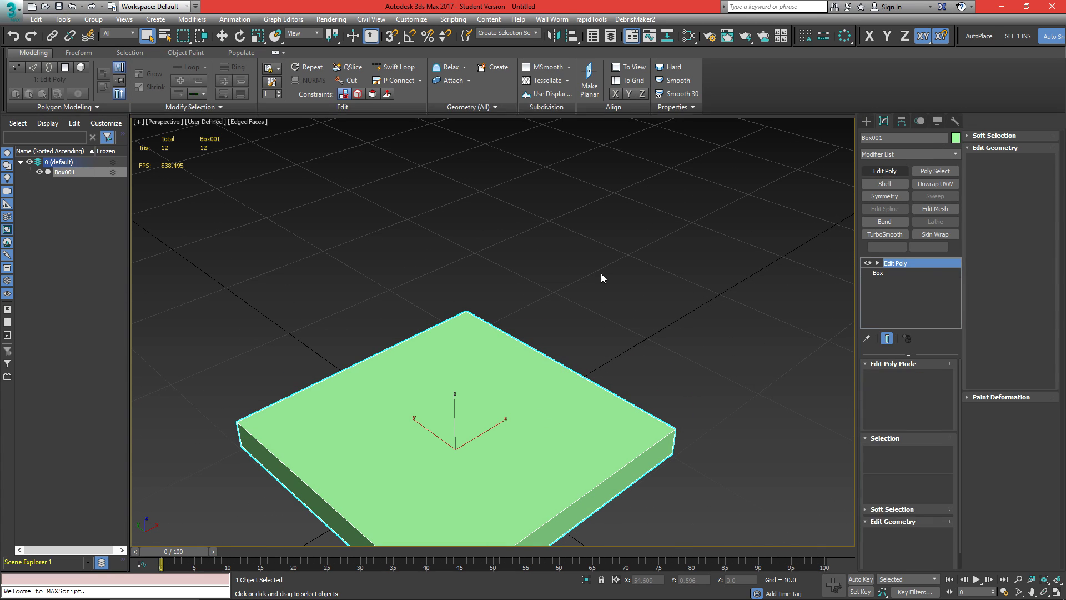
pyautogui.moveTo(535, 416); pyautogui.dragTo(605, 287, button='middle')
pyautogui.keyDown('alt'); pyautogui.moveTo(592, 370); pyautogui.dragTo(552, 349, button='middle'); pyautogui.keyUp('alt')
pyautogui.press('4')
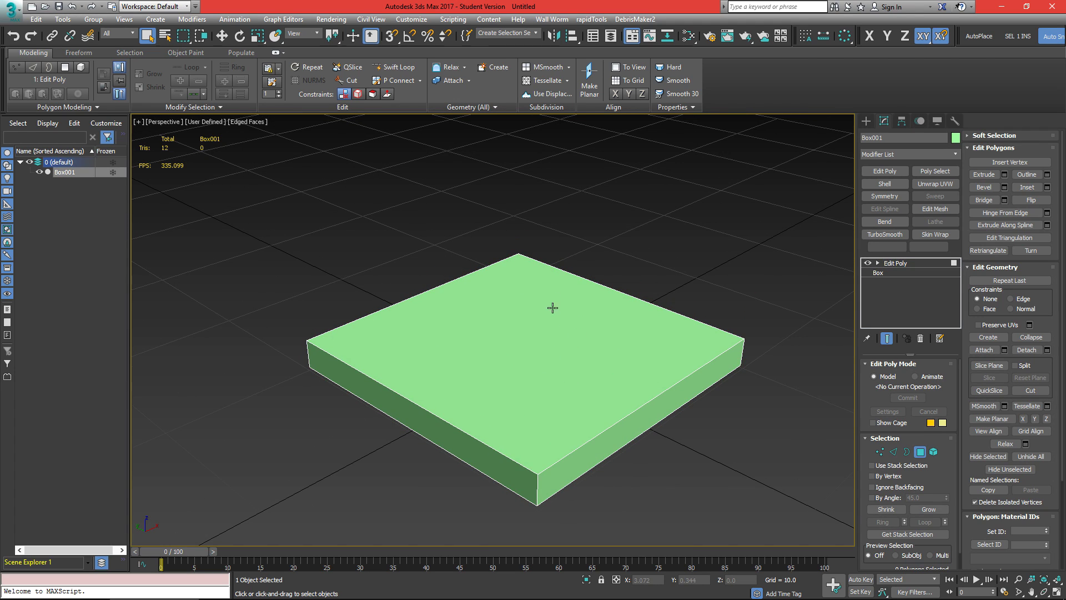
pyautogui.click(553, 359)
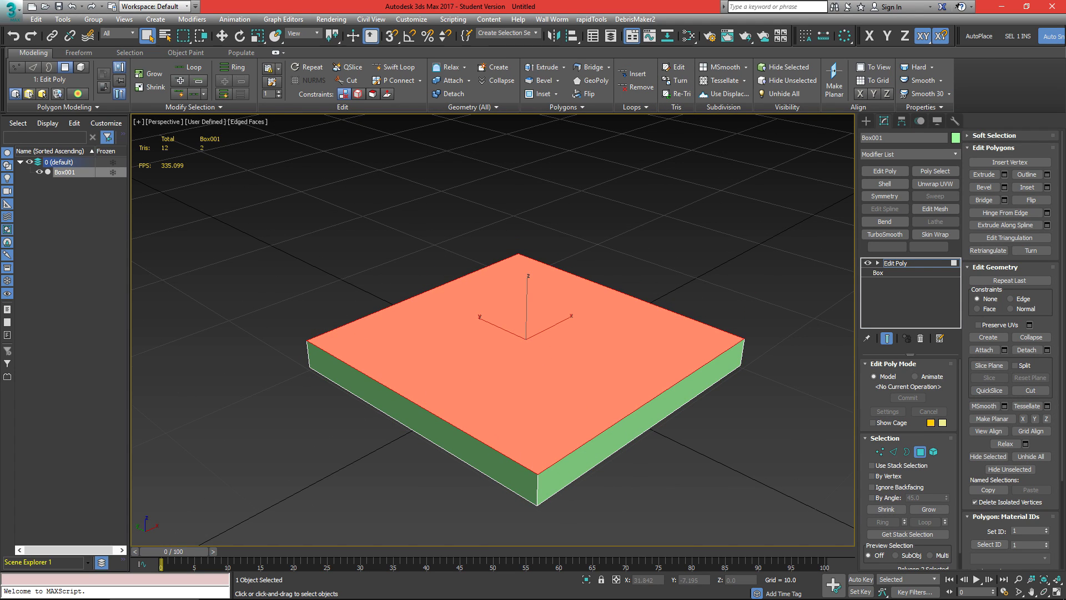
pyautogui.click(1047, 189)
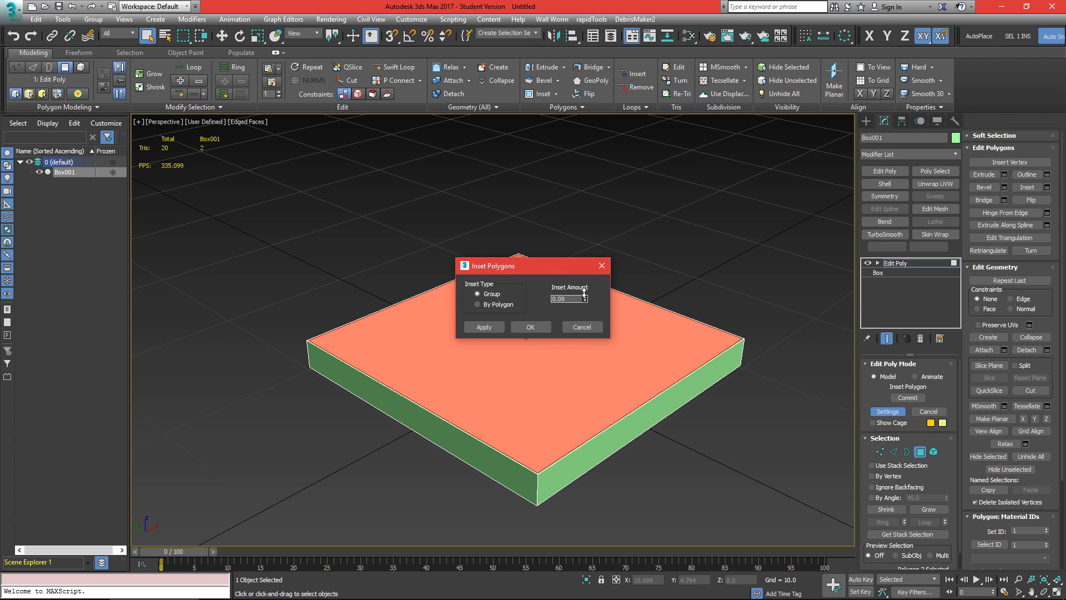
pyautogui.moveTo(583, 284); pyautogui.dragTo(589, 222)
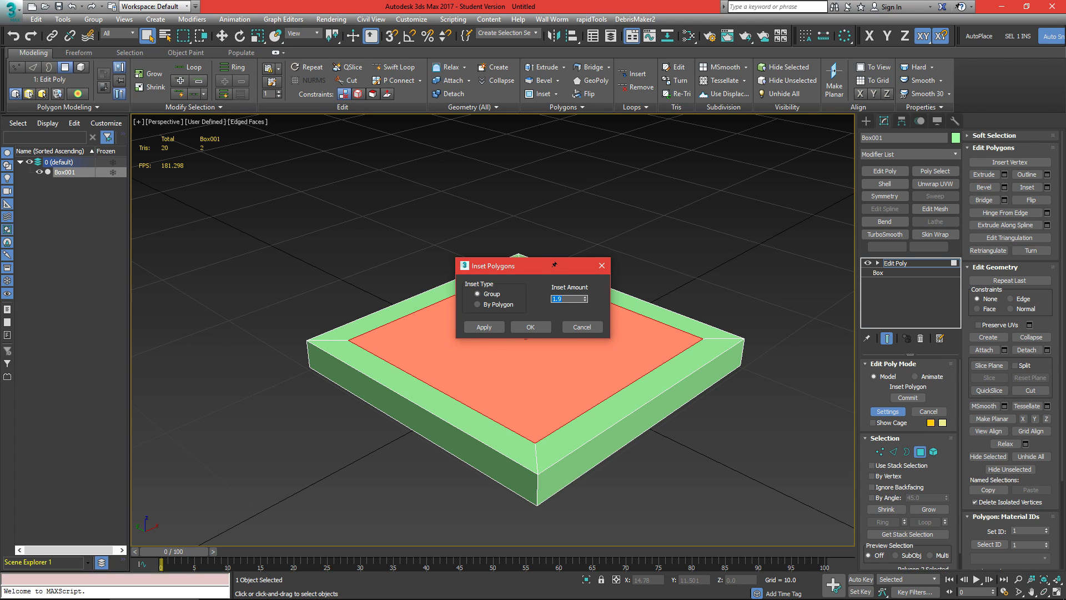
pyautogui.click(531, 327)
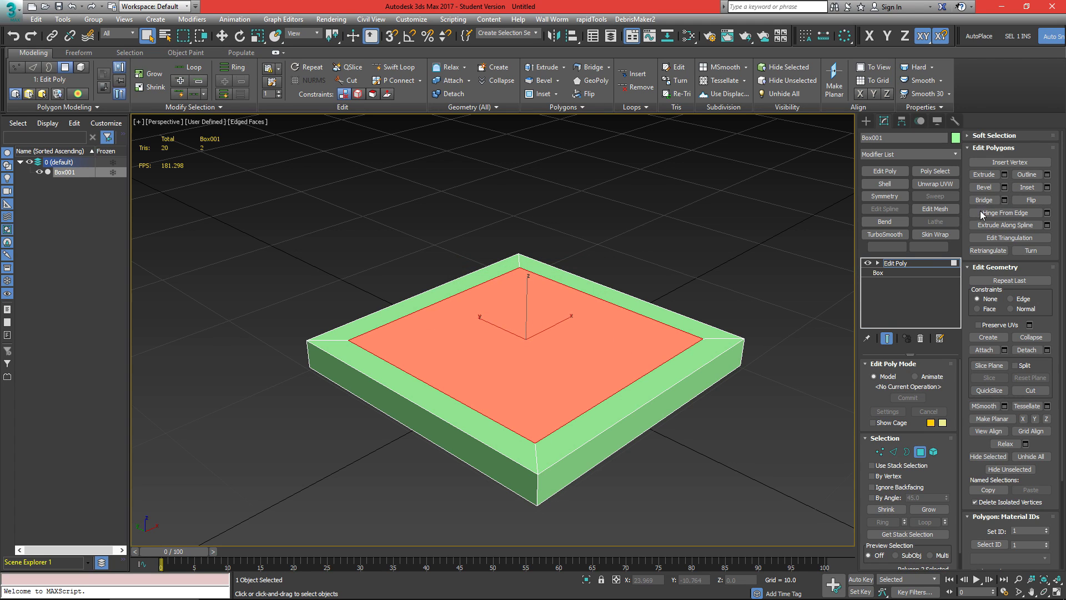
# Step: Extrude the inset top polygon upward into a tall column reaching about Z 25.6, and delete its top face
pyautogui.scroll(4, 564, 363)
pyautogui.scroll(-8, 583, 383)
pyautogui.hotkey('shift', 'e')
pyautogui.moveTo(561, 379); pyautogui.dragTo(564, 274)
pyautogui.keyDown('alt'); pyautogui.moveTo(575, 301); pyautogui.dragTo(571, 366, button='middle'); pyautogui.keyUp('alt')
pyautogui.press('w')
pyautogui.press('Delete')
pyautogui.keyDown('alt'); pyautogui.moveTo(562, 296); pyautogui.dragTo(502, 317, button='middle'); pyautogui.keyUp('alt')
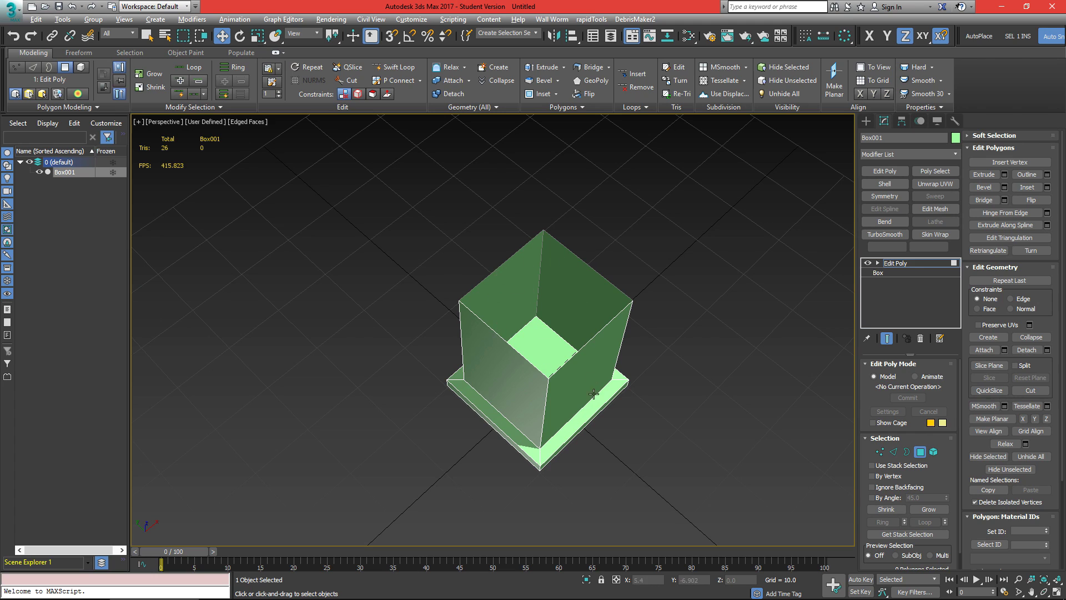
# Step: Extend the column's open top border outward with a scaled copy to form a wide flat rim
pyautogui.keyDown('alt'); pyautogui.moveTo(593, 394); pyautogui.dragTo(562, 306, button='middle'); pyautogui.keyUp('alt')
pyautogui.press('3')
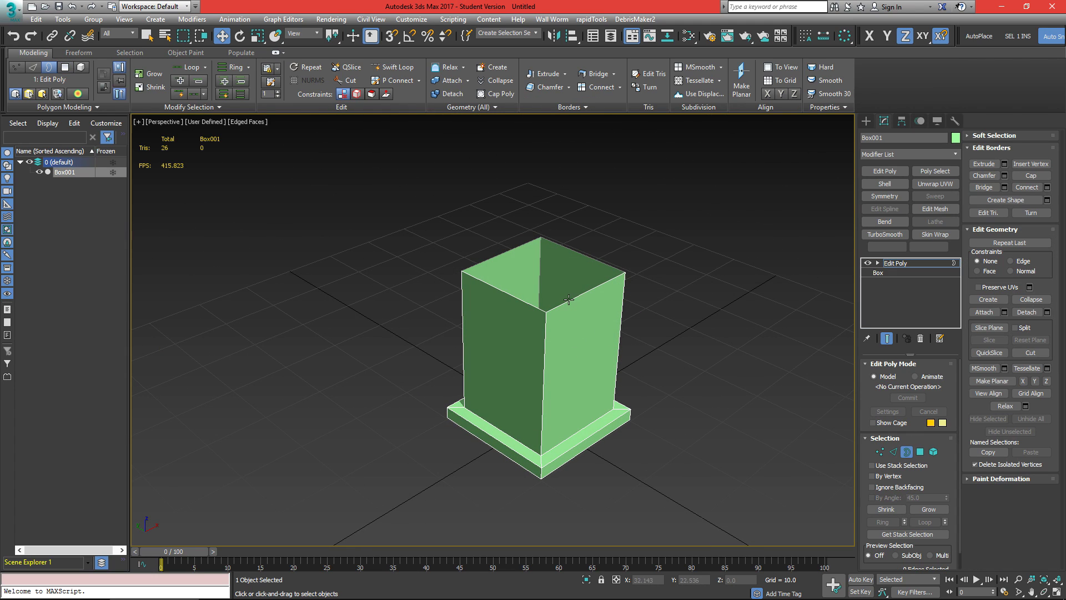
pyautogui.keyDown('alt'); pyautogui.moveTo(574, 349); pyautogui.dragTo(578, 325, button='middle'); pyautogui.keyUp('alt')
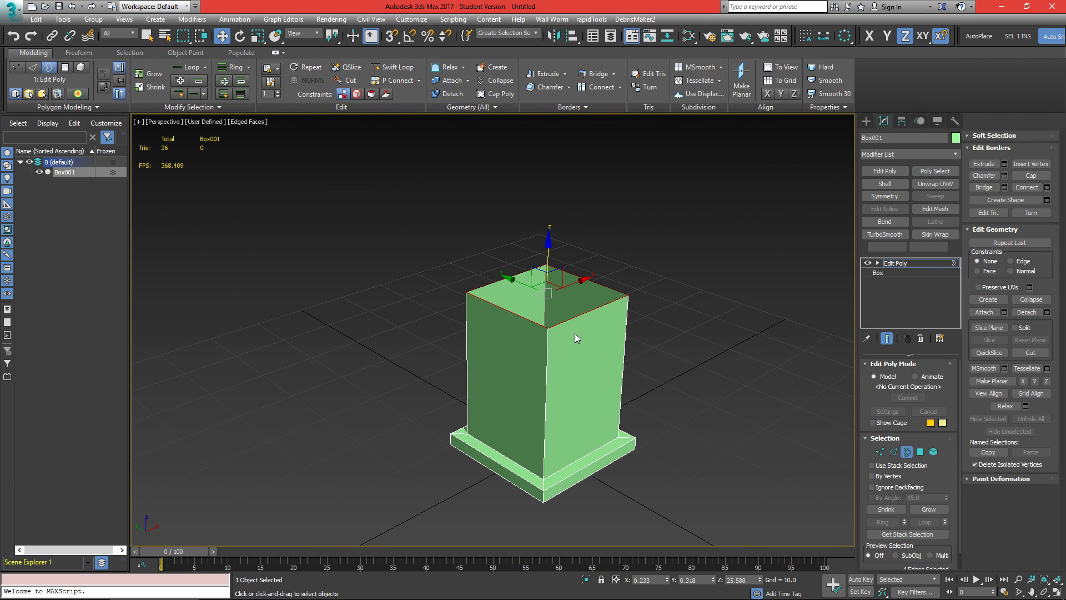
pyautogui.press('r')
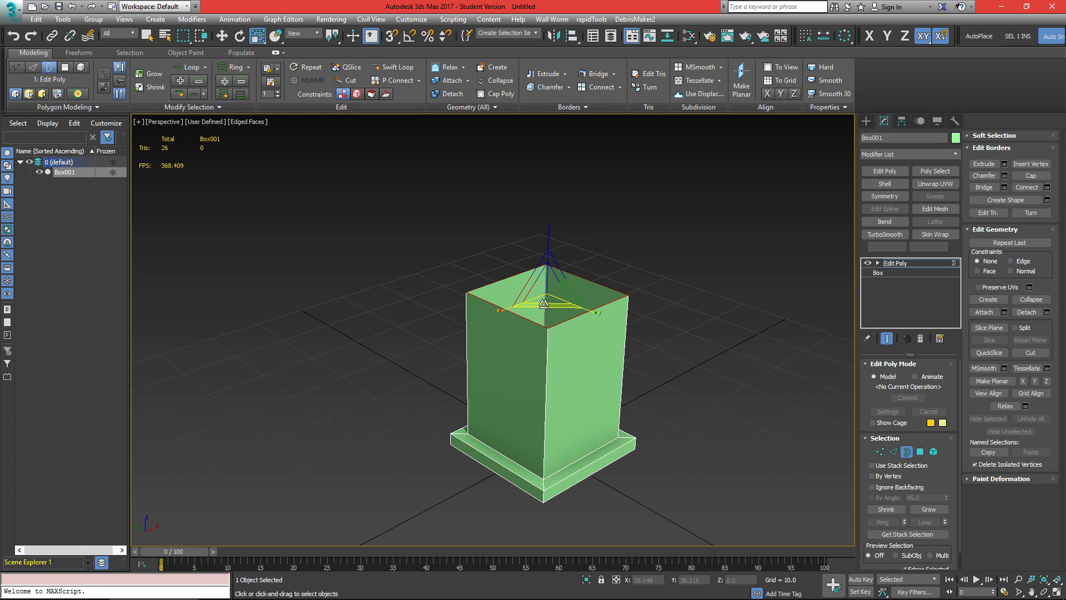
pyautogui.keyDown('shift'); pyautogui.moveTo(544, 304); pyautogui.dragTo(548, 326); pyautogui.keyUp('shift')
# Step: Select the rim's inner edge loop and scale it outward to widen the top of the column
pyautogui.press('2')
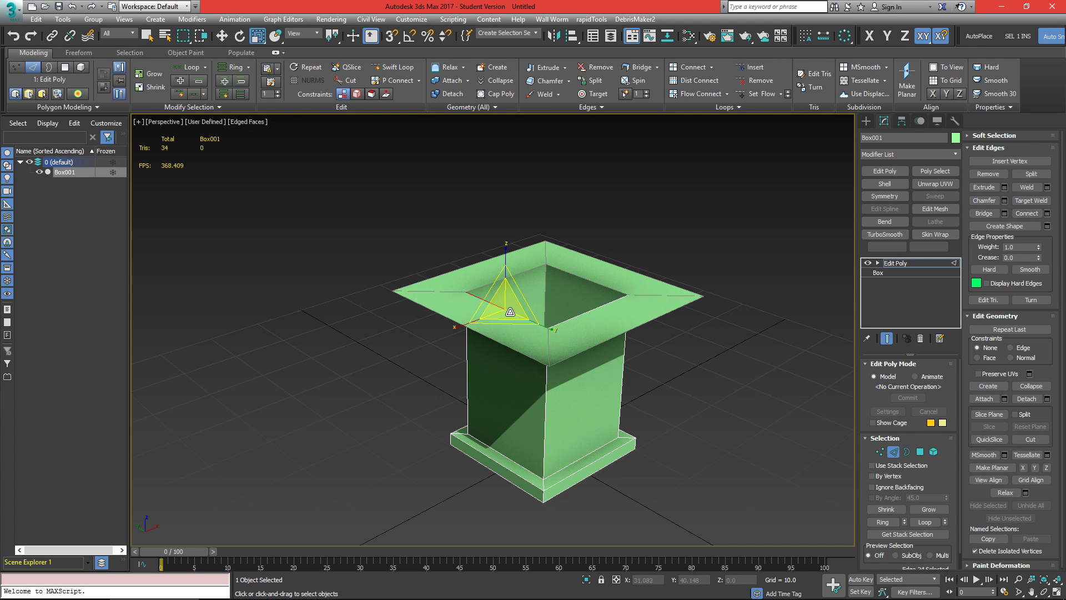
pyautogui.click(931, 521)
pyautogui.moveTo(554, 306); pyautogui.dragTo(557, 320)
pyautogui.keyDown('alt'); pyautogui.moveTo(561, 360); pyautogui.dragTo(516, 348, button='middle'); pyautogui.keyUp('alt')
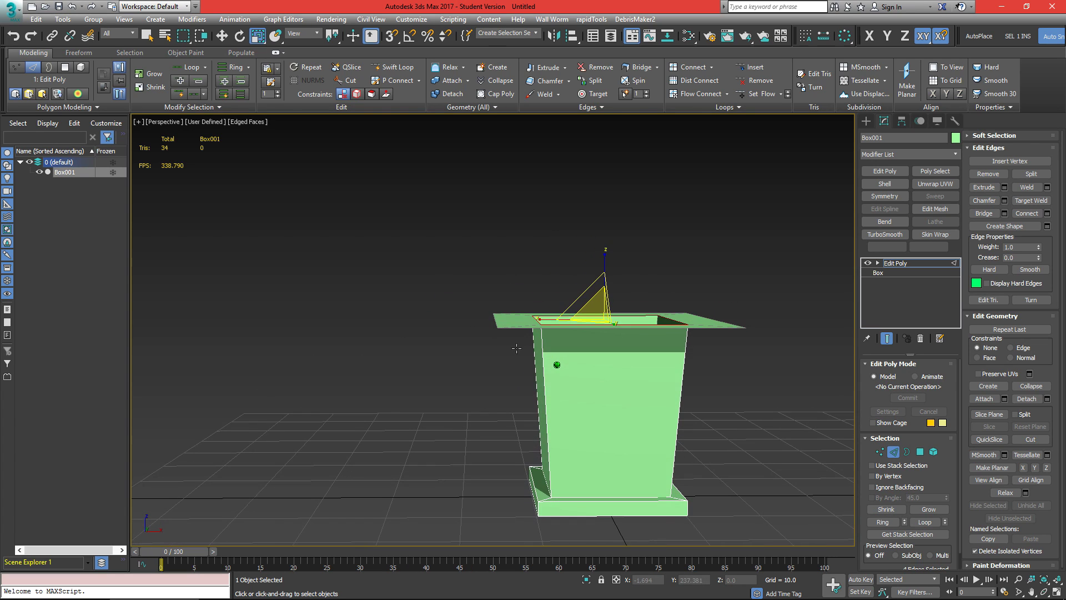
pyautogui.keyDown('alt'); pyautogui.moveTo(602, 275); pyautogui.dragTo(615, 346, button='middle'); pyautogui.keyUp('alt')
# Step: Extend the rim's outer border straight up by about 10 units to form vertical walls
pyautogui.scroll(3, 618, 420)
pyautogui.press('3')
pyautogui.keyDown('alt'); pyautogui.moveTo(614, 412); pyautogui.dragTo(608, 479, button='middle'); pyautogui.keyUp('alt')
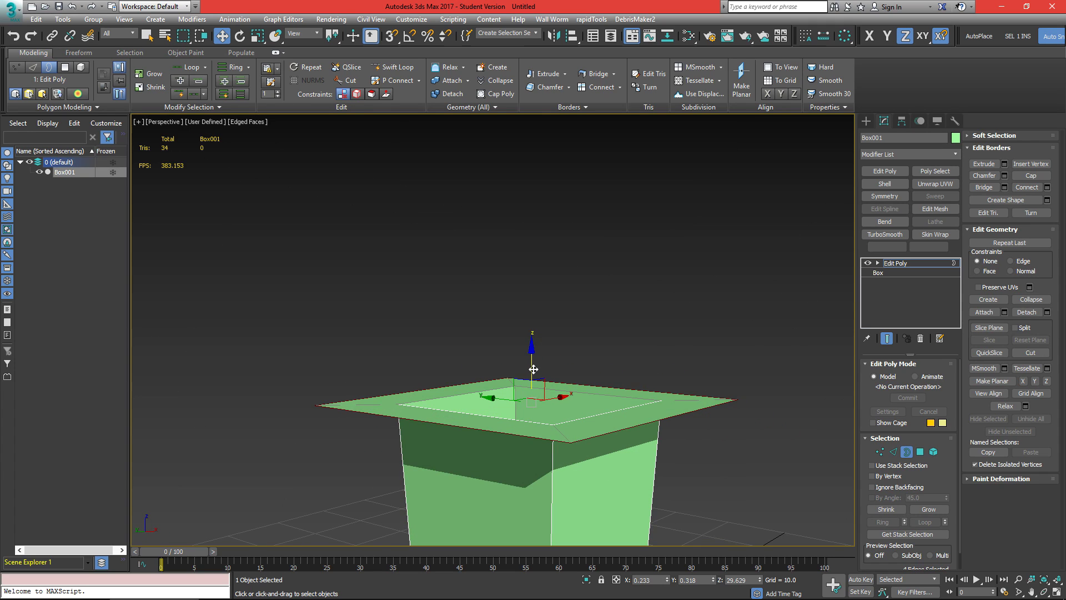
pyautogui.keyDown('shift'); pyautogui.moveTo(532, 368); pyautogui.dragTo(532, 269); pyautogui.keyUp('shift')
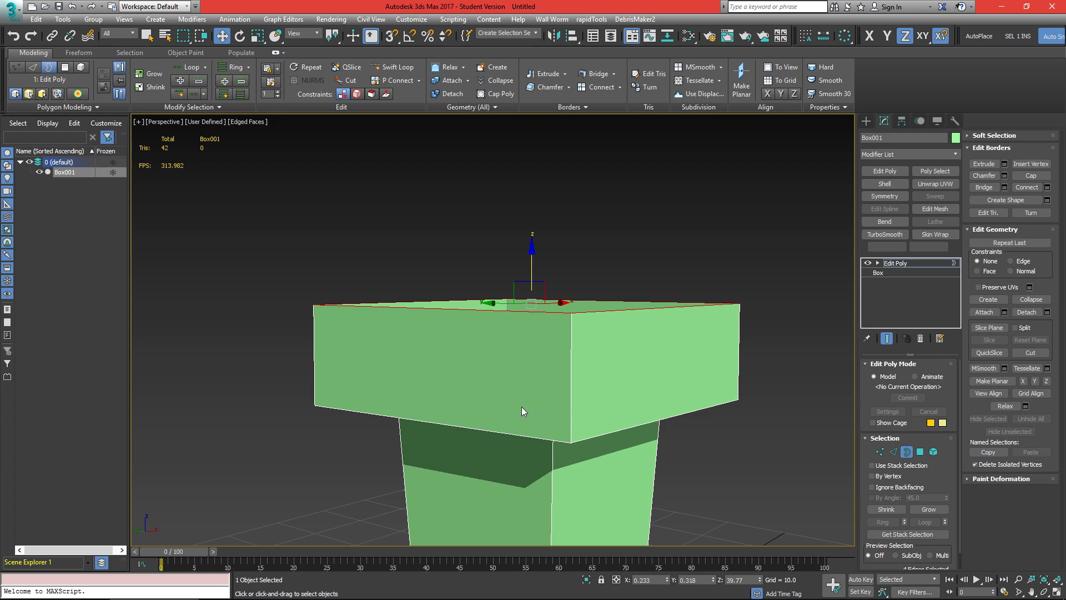
# Step: Insert a horizontal edge loop near the bottom of the vertical walls with Swift Loop
pyautogui.keyDown('alt'); pyautogui.moveTo(546, 406); pyautogui.dragTo(603, 364, button='middle'); pyautogui.keyUp('alt')
pyautogui.click(392, 67)
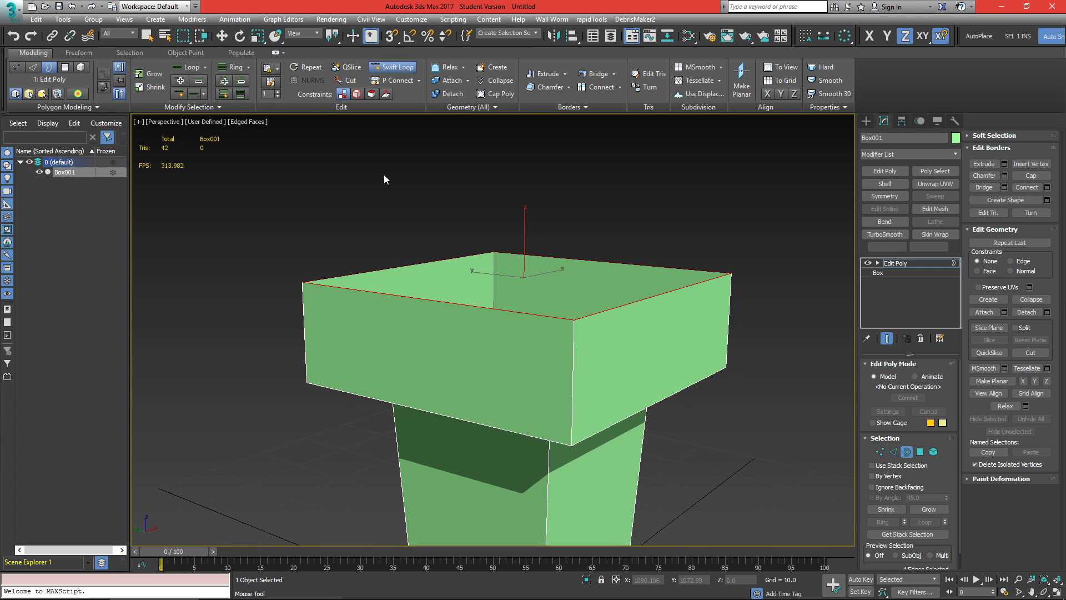
pyautogui.click(585, 420)
pyautogui.rightClick(631, 364)
# Step: Select the walls' open top border and scale it inward so the sides above the inserted loop slope
pyautogui.keyDown('alt'); pyautogui.moveTo(619, 326); pyautogui.dragTo(615, 343, button='middle'); pyautogui.keyUp('alt')
pyautogui.press('3')
pyautogui.click(594, 322)
pyautogui.press('r')
pyautogui.moveTo(528, 262); pyautogui.dragTo(525, 257)
pyautogui.keyDown('alt'); pyautogui.moveTo(577, 366); pyautogui.dragTo(507, 348, button='middle'); pyautogui.keyUp('alt')
pyautogui.scroll(-5, 632, 270)
pyautogui.scroll(3, 507, 336)
# Step: Lower the open top border to about Z 38.8 and cap it
pyautogui.moveTo(501, 256); pyautogui.dragTo(500, 269)
pyautogui.keyDown('alt'); pyautogui.moveTo(470, 378); pyautogui.dragTo(516, 360, button='middle'); pyautogui.keyUp('alt')
pyautogui.moveTo(443, 312); pyautogui.dragTo(444, 298)
pyautogui.keyDown('alt'); pyautogui.moveTo(443, 301); pyautogui.dragTo(565, 381, button='middle'); pyautogui.keyUp('alt')
pyautogui.click(1032, 176)
pyautogui.scroll(3, 597, 405)
pyautogui.scroll(-3, 565, 380)
pyautogui.scroll(2, 564, 344)
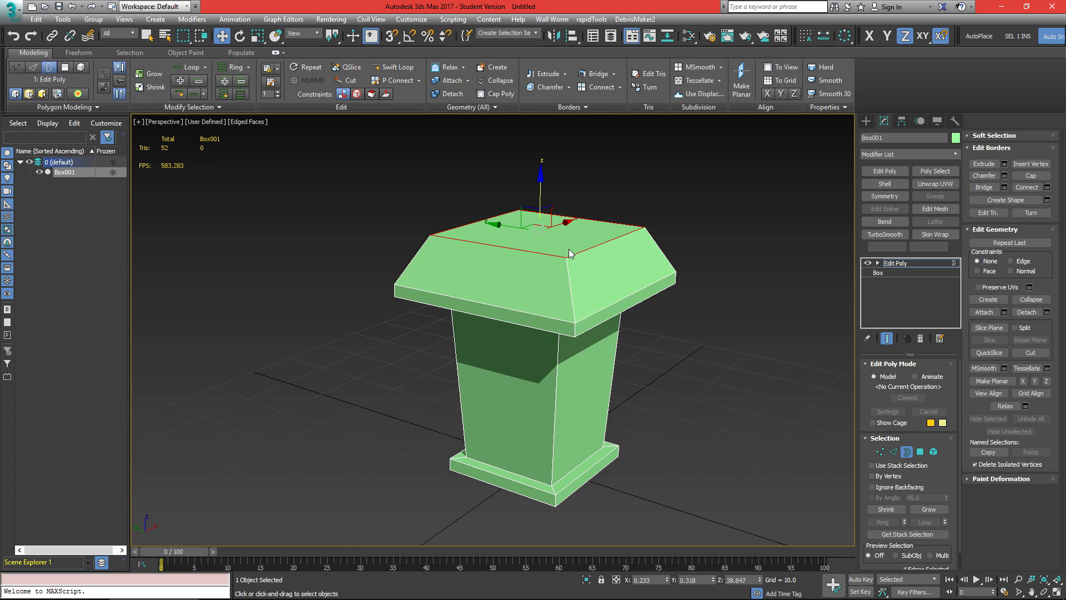
# Step: Select the edges around the head's flat top together with its sloping corner edges
pyautogui.press('2')
pyautogui.scroll(3, 568, 251)
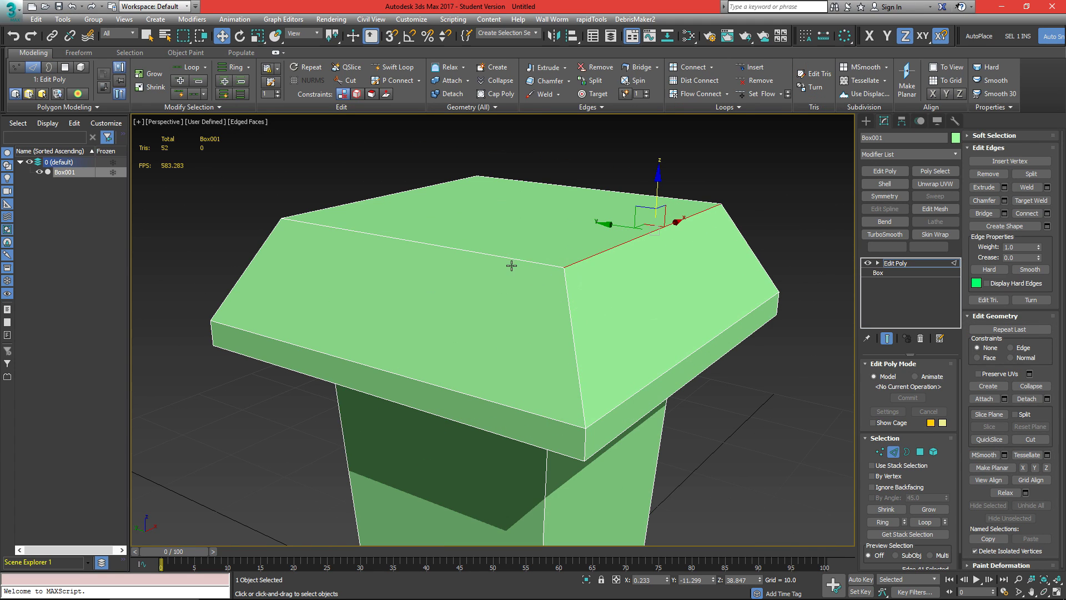
pyautogui.scroll(-3, 573, 328)
pyautogui.keyDown('alt'); pyautogui.moveTo(495, 362); pyautogui.dragTo(656, 301, button='middle'); pyautogui.keyUp('alt')
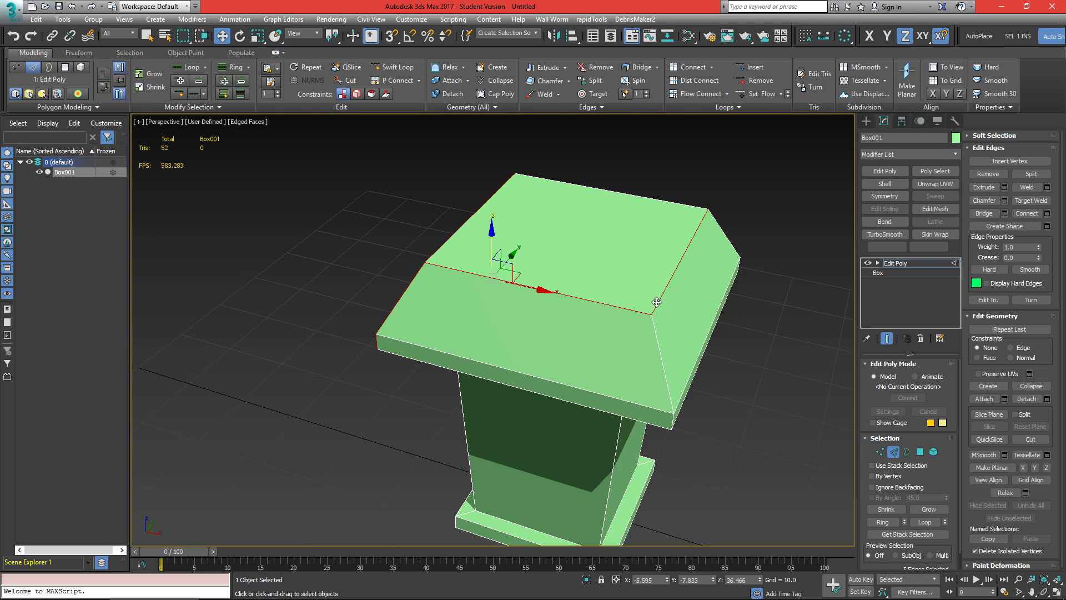
pyautogui.keyDown('alt'); pyautogui.moveTo(660, 412); pyautogui.dragTo(555, 389, button='middle'); pyautogui.keyUp('alt')
# Step: Set up a Quad Chamfer on the head's selected edges with an amount of 1.0 and a tension of 0.56
pyautogui.click(1005, 201)
pyautogui.keyDown('alt'); pyautogui.moveTo(692, 318); pyautogui.dragTo(593, 313, button='middle'); pyautogui.keyUp('alt')
pyautogui.click(475, 340)
pyautogui.scroll(3, 725, 281)
pyautogui.keyDown('alt'); pyautogui.moveTo(724, 281); pyautogui.dragTo(590, 325, button='middle'); pyautogui.keyUp('alt')
pyautogui.moveTo(516, 271); pyautogui.dragTo(423, 263)
pyautogui.keyDown('alt'); pyautogui.moveTo(589, 299); pyautogui.dragTo(605, 312, button='middle'); pyautogui.keyUp('alt')
pyautogui.click(461, 279)
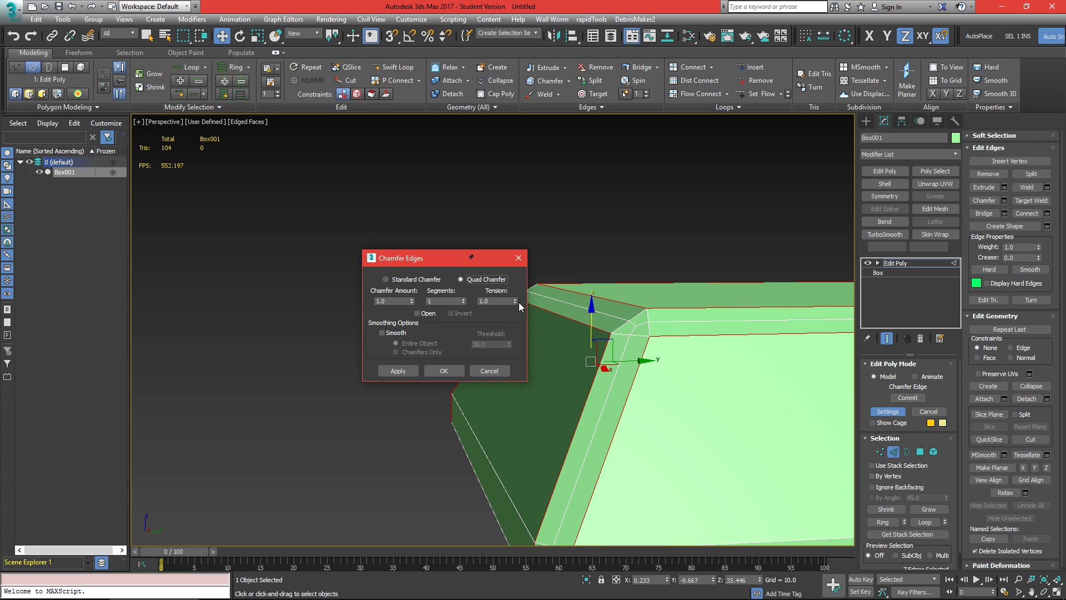
pyautogui.moveTo(515, 302); pyautogui.dragTo(514, 327)
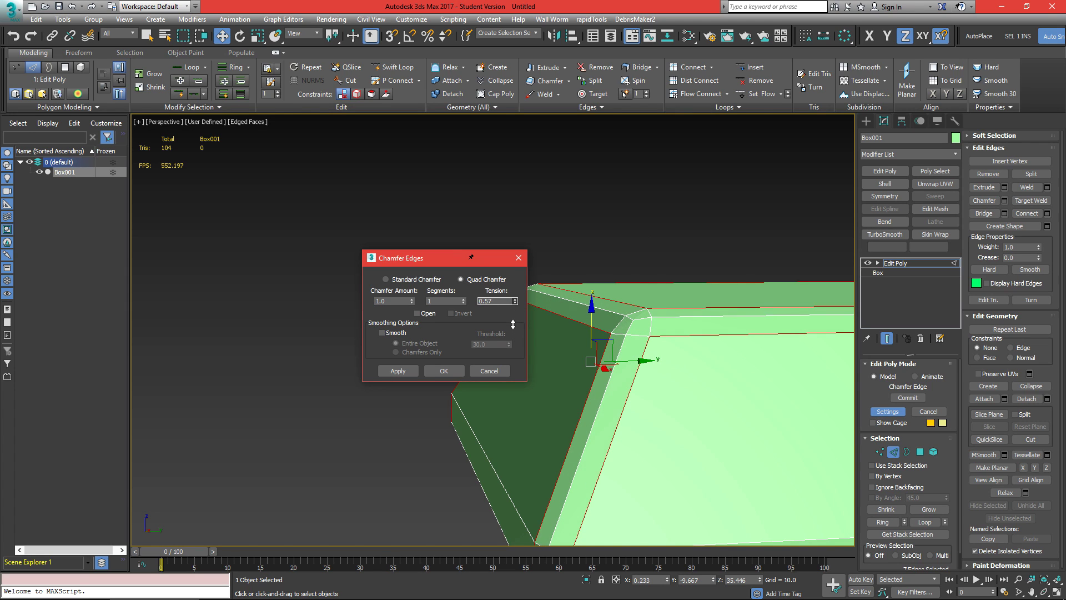
pyautogui.keyDown('alt'); pyautogui.moveTo(729, 360); pyautogui.dragTo(707, 362, button='middle'); pyautogui.keyUp('alt')
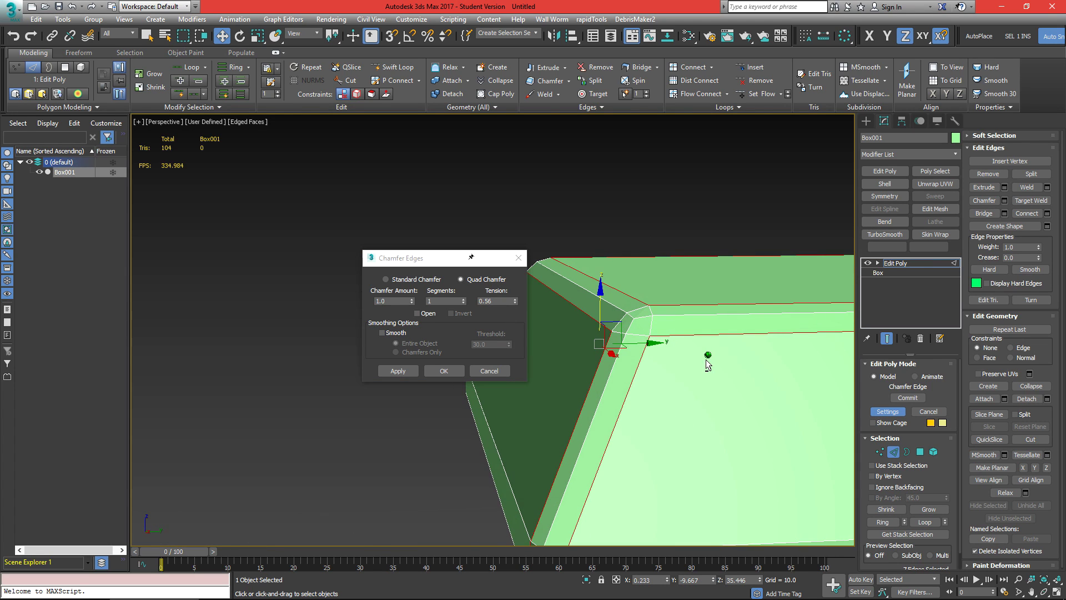
# Step: Set the head's chamfer to 2 segments and accept it
pyautogui.click(463, 299)
pyautogui.click(463, 299)
pyautogui.click(463, 304)
pyautogui.keyDown('alt'); pyautogui.moveTo(744, 339); pyautogui.dragTo(427, 374, button='middle'); pyautogui.keyUp('alt')
pyautogui.scroll(-5, 790, 345)
pyautogui.click(443, 370)
pyautogui.scroll(-5, 606, 400)
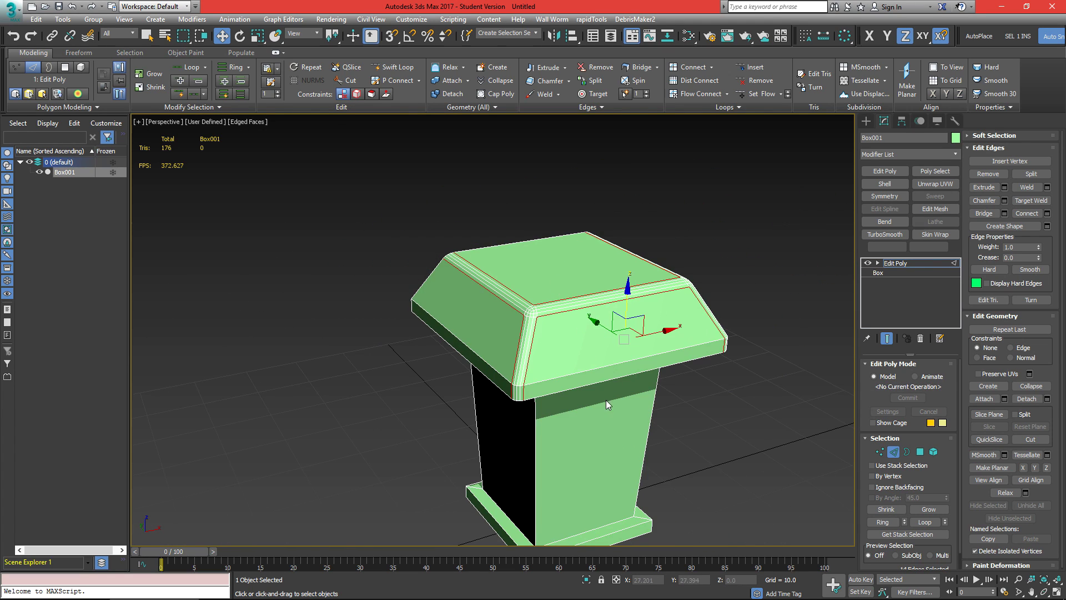
# Step: Quad-chamfer the base's upper outer edges and vertical corner edges with amount 0.47, 2 segments and tension 0.51
pyautogui.scroll(8, 507, 430)
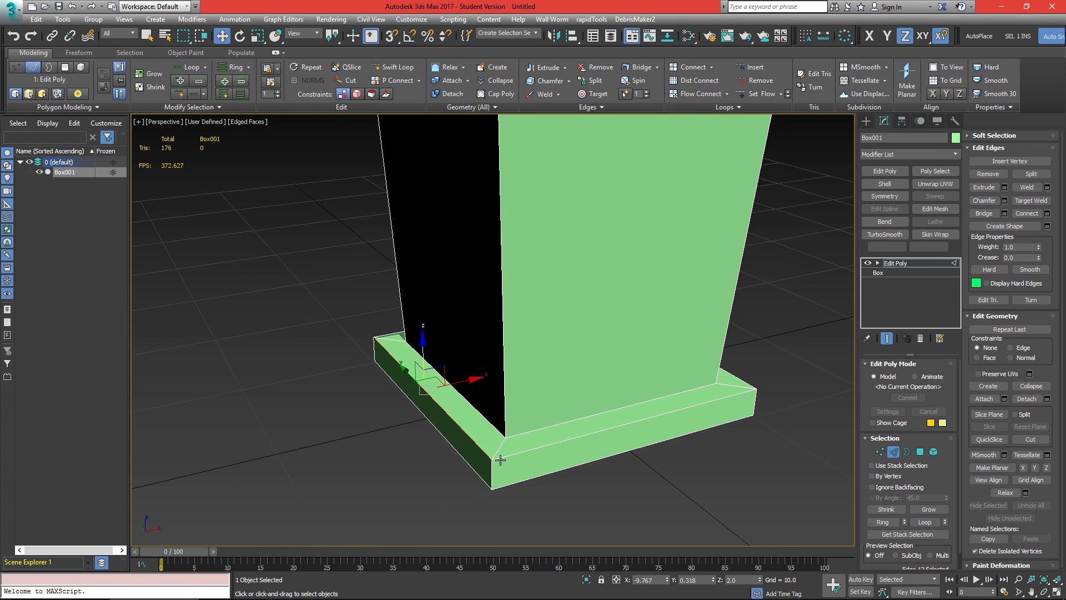
pyautogui.keyDown('alt'); pyautogui.moveTo(492, 473); pyautogui.dragTo(549, 405, button='middle'); pyautogui.keyUp('alt')
pyautogui.keyDown('alt'); pyautogui.moveTo(641, 422); pyautogui.dragTo(628, 444, button='middle'); pyautogui.keyUp('alt')
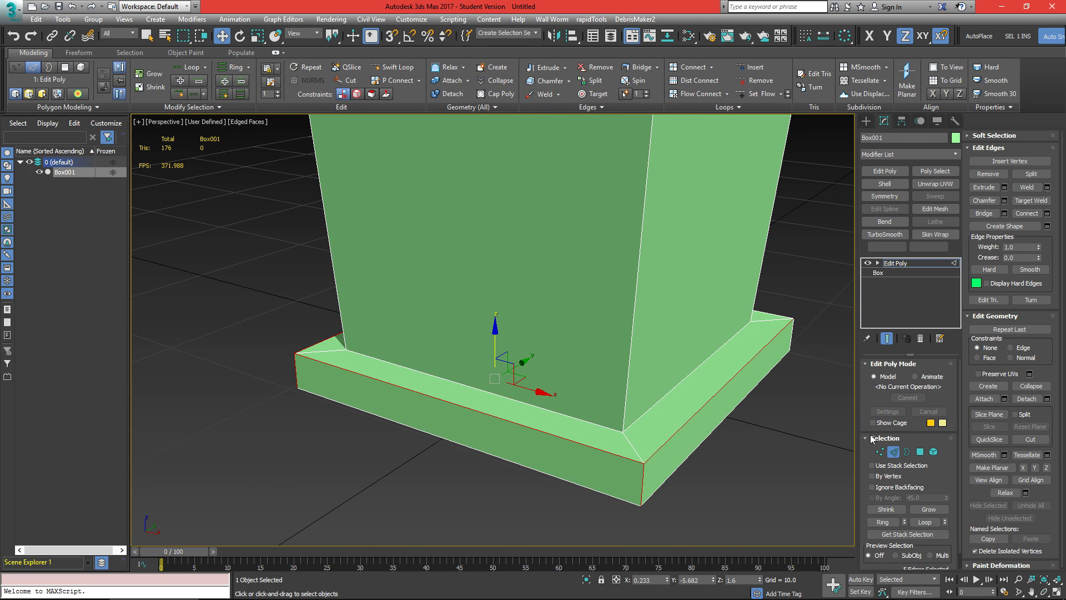
pyautogui.click(1005, 201)
pyautogui.keyDown('alt'); pyautogui.moveTo(581, 394); pyautogui.dragTo(633, 433, button='middle'); pyautogui.keyUp('alt')
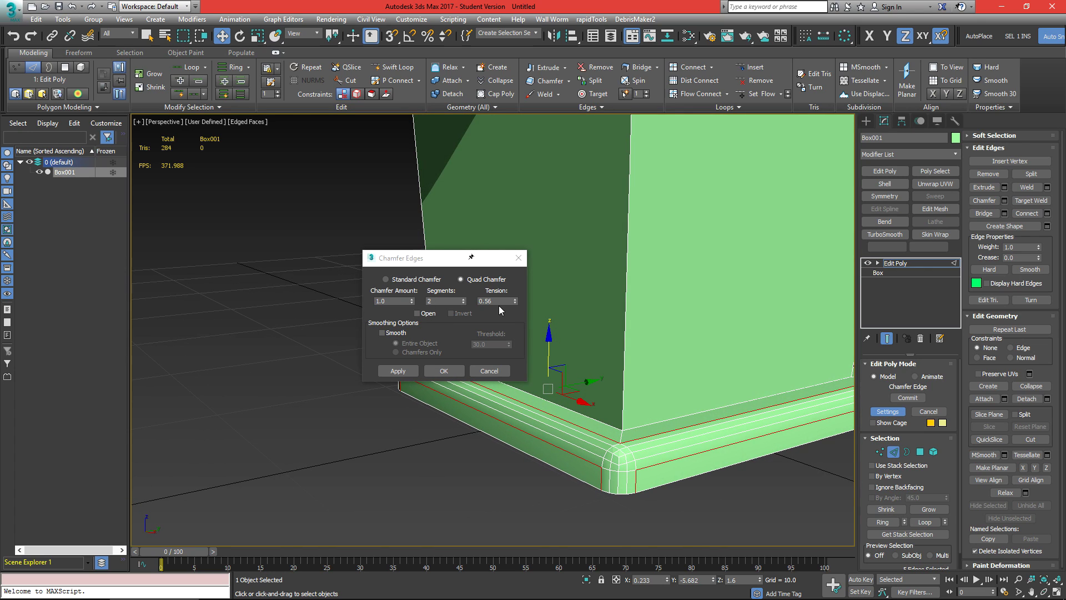
pyautogui.moveTo(514, 301); pyautogui.dragTo(516, 318)
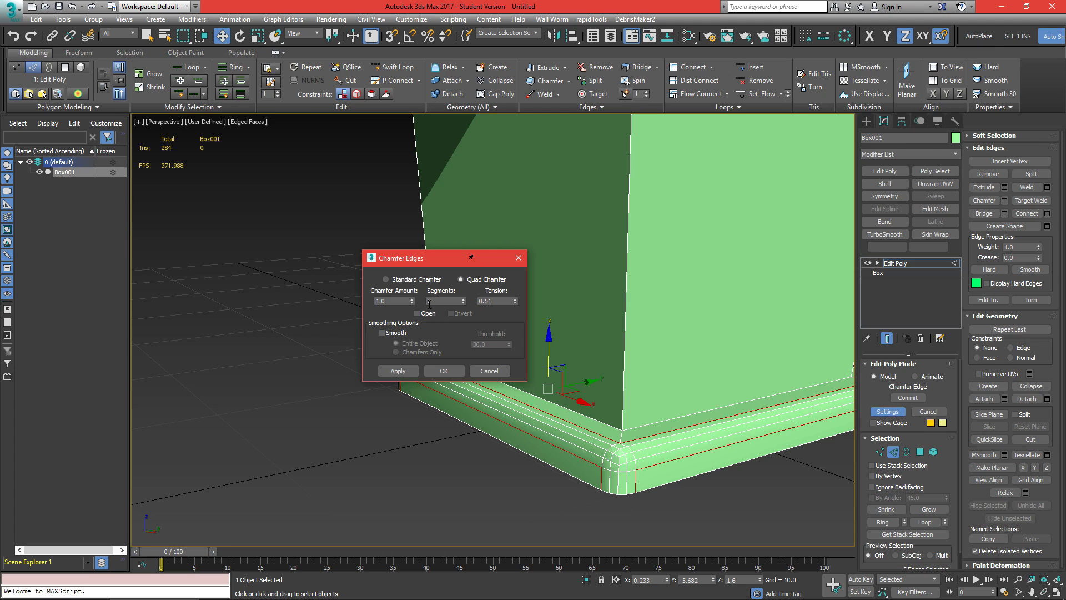
pyautogui.moveTo(412, 301); pyautogui.dragTo(412, 332)
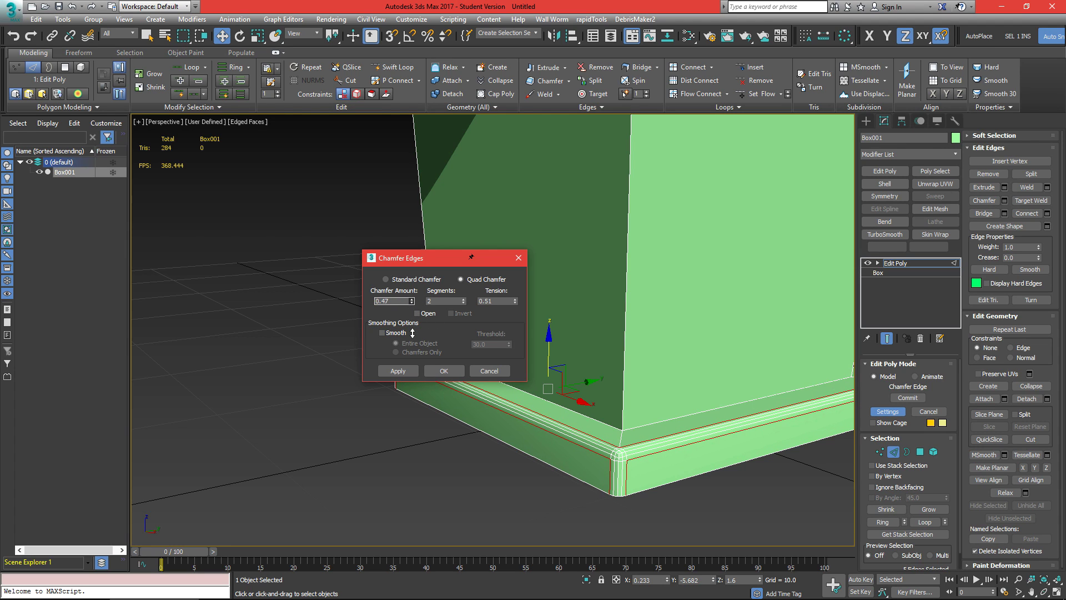
pyautogui.click(442, 371)
# Step: Leave edge editing and return to the whole object
pyautogui.scroll(-4, 572, 411)
pyautogui.keyDown('alt'); pyautogui.moveTo(578, 347); pyautogui.dragTo(541, 411, button='middle'); pyautogui.keyUp('alt')
pyautogui.click(673, 416)
pyautogui.moveTo(479, 319); pyautogui.dragTo(522, 328, button='middle')
pyautogui.press('2')
pyautogui.keyDown('alt'); pyautogui.moveTo(521, 328); pyautogui.dragTo(528, 378, button='middle'); pyautogui.keyUp('alt')
pyautogui.keyDown('alt'); pyautogui.moveTo(471, 278); pyautogui.dragTo(403, 176, button='middle'); pyautogui.keyUp('alt')
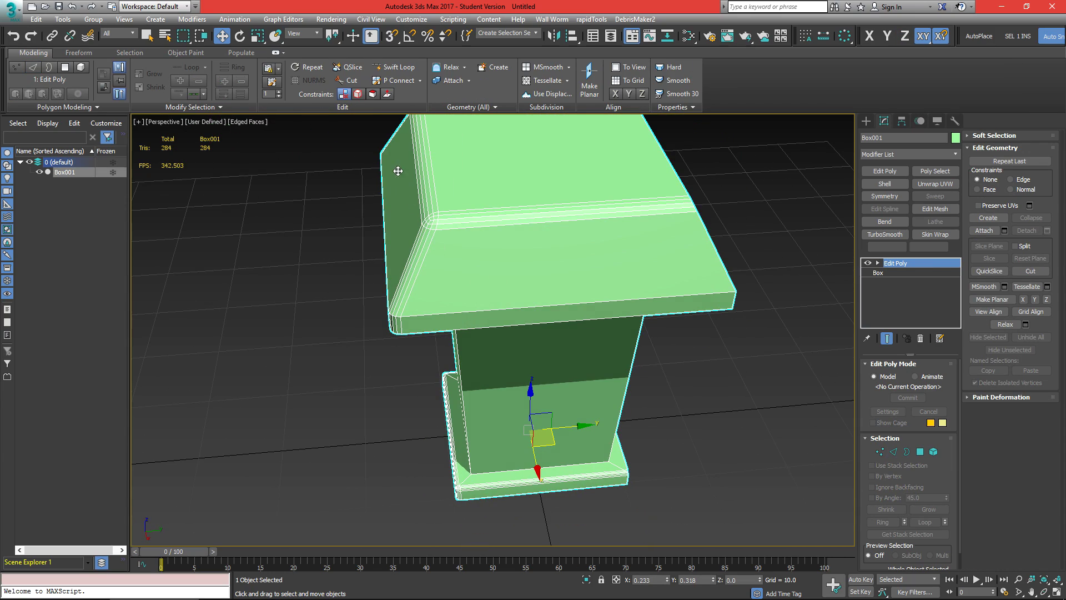
# Step: Add a Symmetry modifier to the pedestal, mirrored on the Y axis with Flip enabled
pyautogui.moveTo(467, 238); pyautogui.dragTo(659, 274, button='middle')
pyautogui.keyDown('alt'); pyautogui.moveTo(603, 242); pyautogui.dragTo(446, 223, button='middle'); pyautogui.keyUp('alt')
pyautogui.scroll(-3, 542, 246)
pyautogui.keyDown('alt'); pyautogui.moveTo(414, 268); pyautogui.dragTo(533, 245, button='middle'); pyautogui.keyUp('alt')
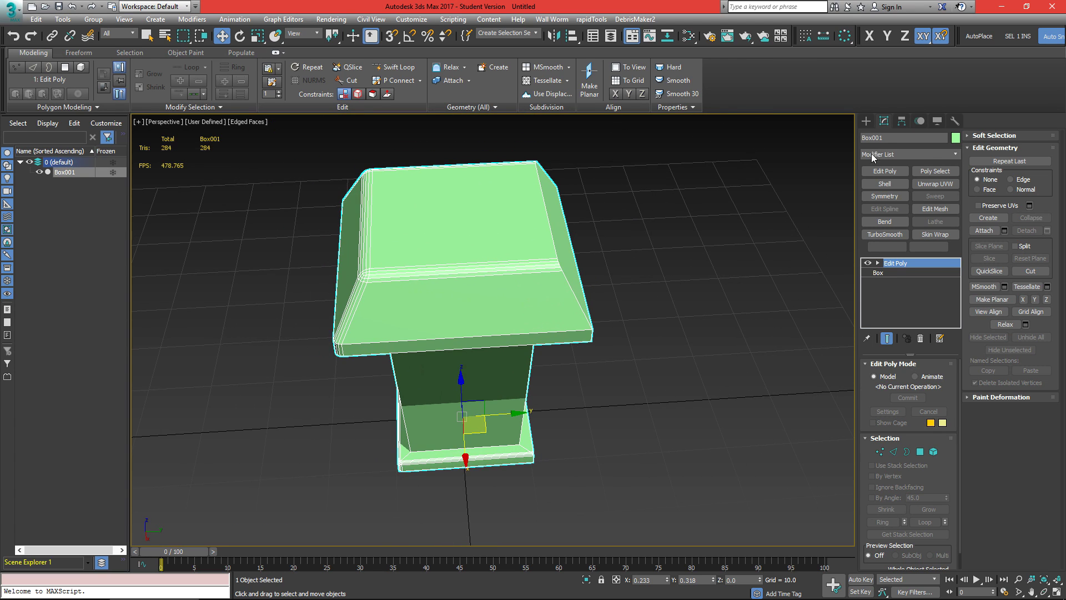
pyautogui.click(885, 196)
pyautogui.keyDown('alt'); pyautogui.moveTo(435, 328); pyautogui.dragTo(416, 319, button='middle'); pyautogui.keyUp('alt')
pyautogui.click(902, 386)
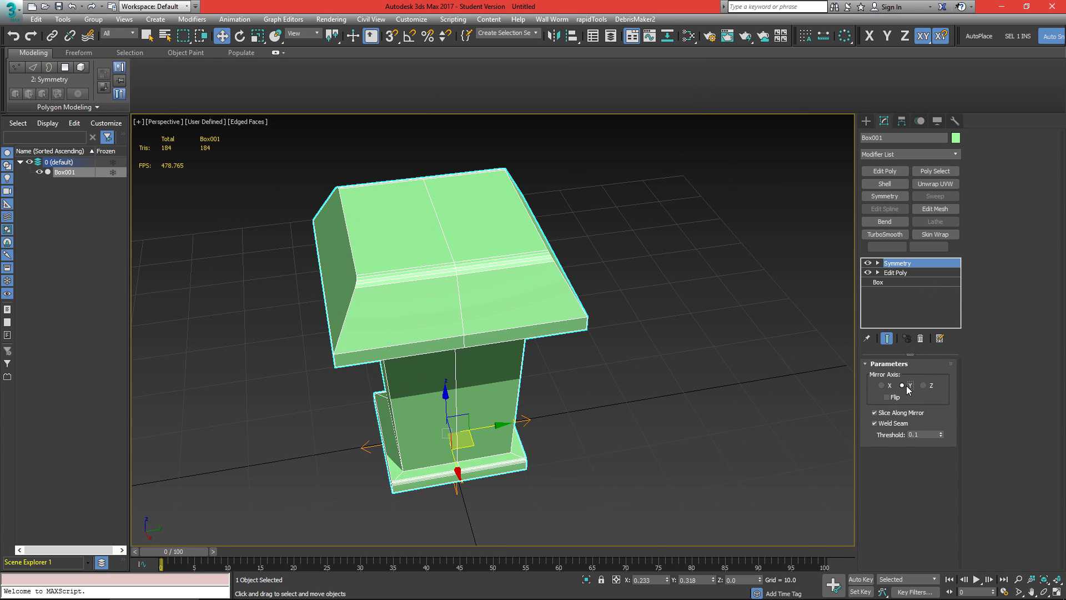
pyautogui.click(887, 397)
pyautogui.keyDown('alt'); pyautogui.moveTo(389, 222); pyautogui.dragTo(511, 276, button='middle'); pyautogui.keyUp('alt')
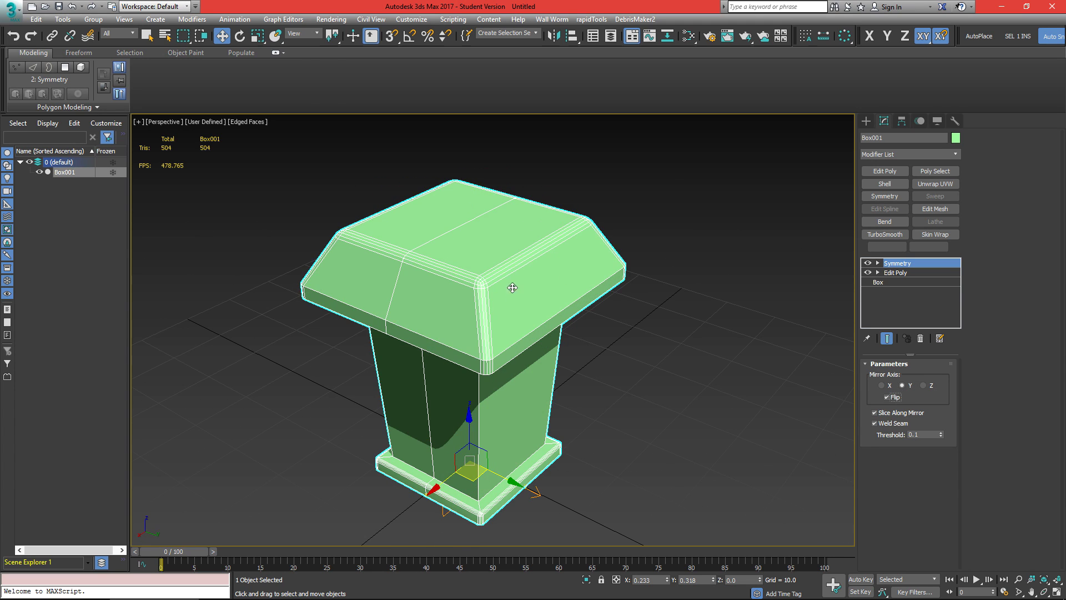
# Step: Change the pedestal's object color from green to grey
pyautogui.scroll(3, 494, 281)
pyautogui.keyDown('alt'); pyautogui.moveTo(555, 316); pyautogui.dragTo(435, 351, button='middle'); pyautogui.keyUp('alt')
pyautogui.click(625, 366)
pyautogui.keyDown('alt'); pyautogui.moveTo(624, 367); pyautogui.dragTo(480, 302, button='middle'); pyautogui.keyUp('alt')
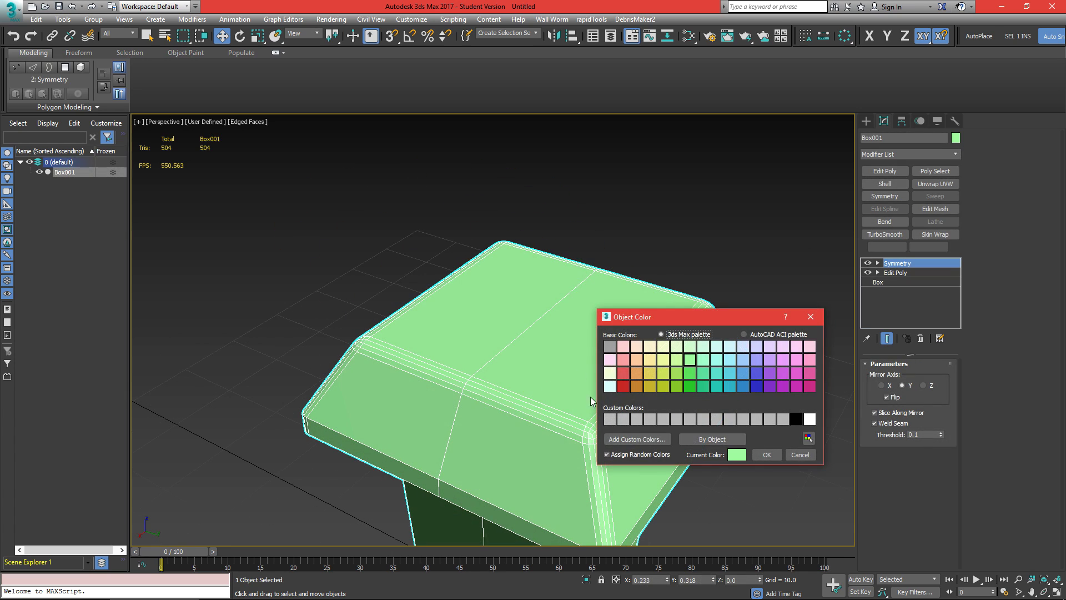
pyautogui.moveTo(547, 365); pyautogui.dragTo(500, 364, button='middle')
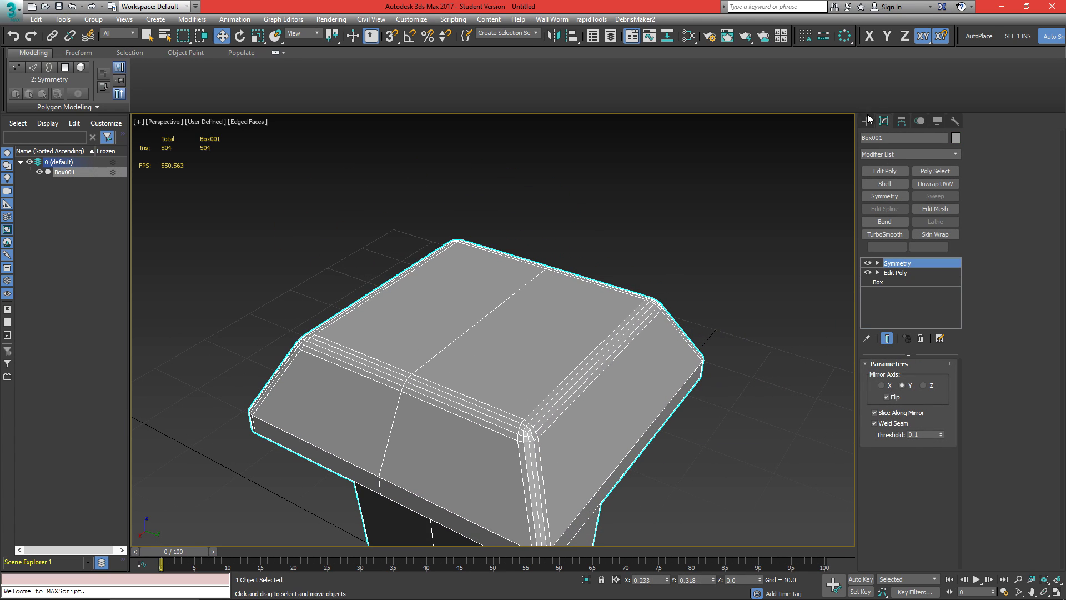
# Step: Create an AutoGrid box about 1.77 long, 5.52 wide and 3.58 high on the head's top face and raise it above the surface
pyautogui.click(867, 121)
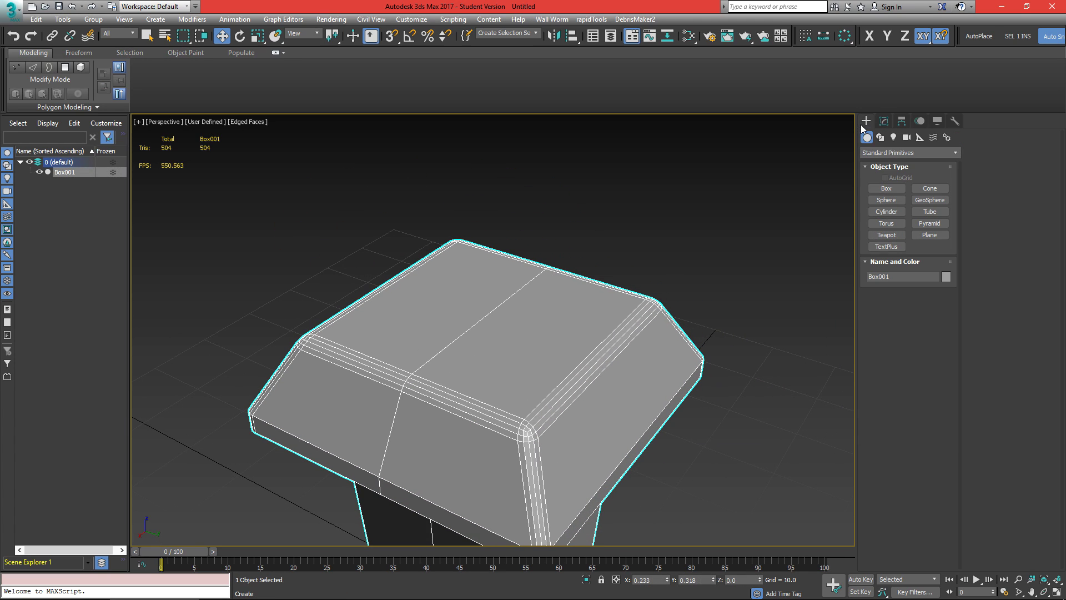
pyautogui.click(897, 189)
pyautogui.click(891, 177)
pyautogui.keyDown('alt'); pyautogui.moveTo(591, 310); pyautogui.dragTo(633, 345, button='middle'); pyautogui.keyUp('alt')
pyautogui.scroll(3, 565, 290)
pyautogui.scroll(-1, 612, 334)
pyautogui.moveTo(556, 288); pyautogui.dragTo(638, 327)
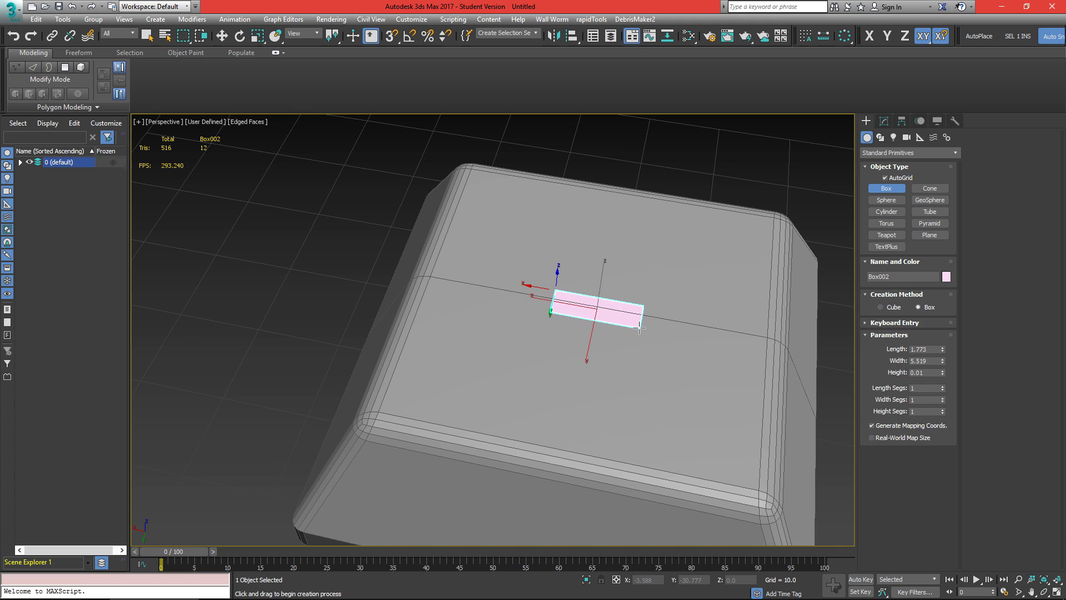
pyautogui.keyDown('alt'); pyautogui.moveTo(629, 309); pyautogui.dragTo(595, 283, button='middle'); pyautogui.keyUp('alt')
pyautogui.press('w')
pyautogui.moveTo(594, 283); pyautogui.dragTo(595, 222)
# Step: Select the pedestal and add a second Edit Poly modifier above its Symmetry modifier
pyautogui.click(596, 393)
pyautogui.keyDown('alt'); pyautogui.moveTo(594, 223); pyautogui.dragTo(610, 383, button='middle'); pyautogui.keyUp('alt')
pyautogui.click(883, 121)
pyautogui.click(891, 273)
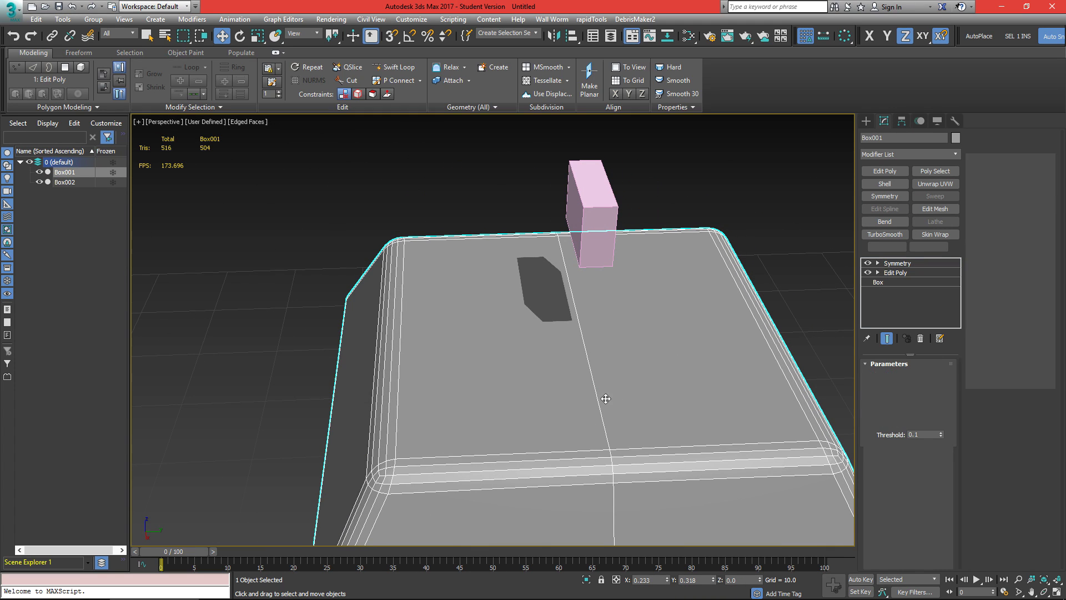
pyautogui.press('4')
pyautogui.click(513, 334)
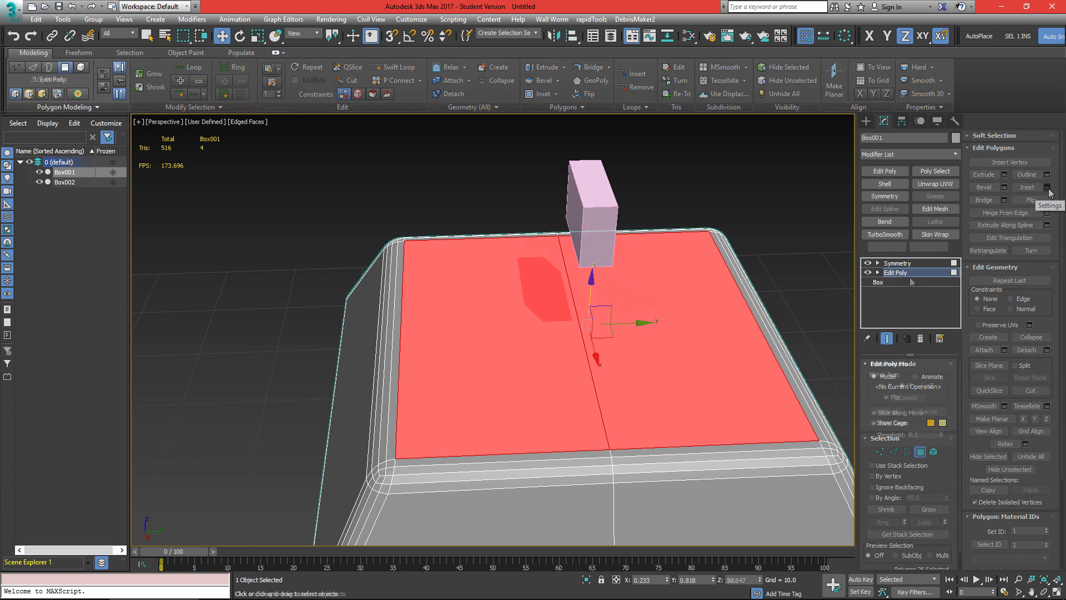
pyautogui.click(905, 263)
pyautogui.click(875, 172)
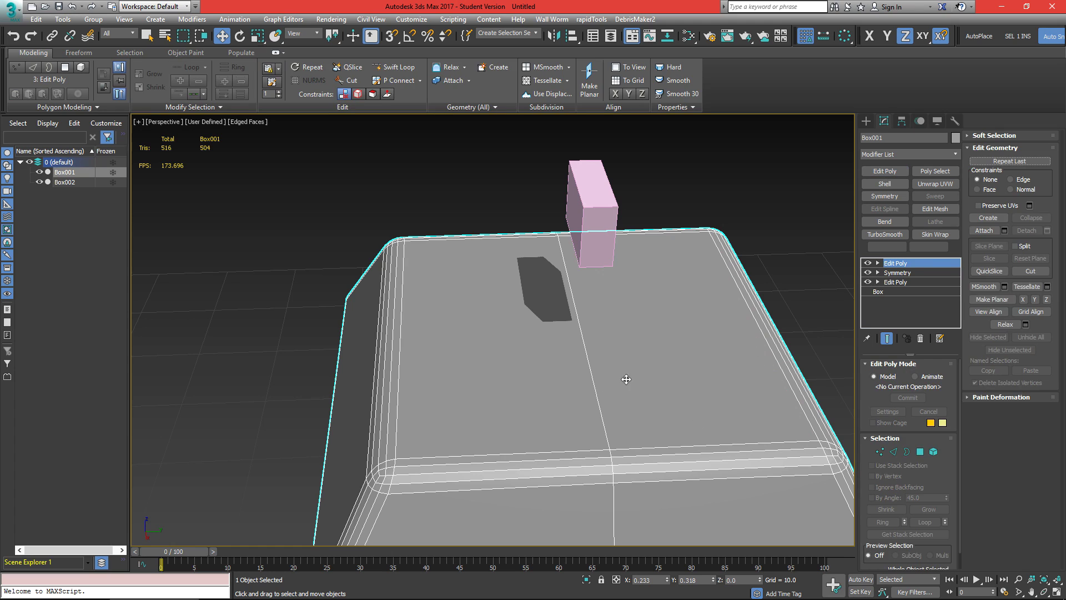
# Step: Inset the head's top polygons as a group and extrude the inner area upward into a low raised block
pyautogui.press('4')
pyautogui.click(1047, 187)
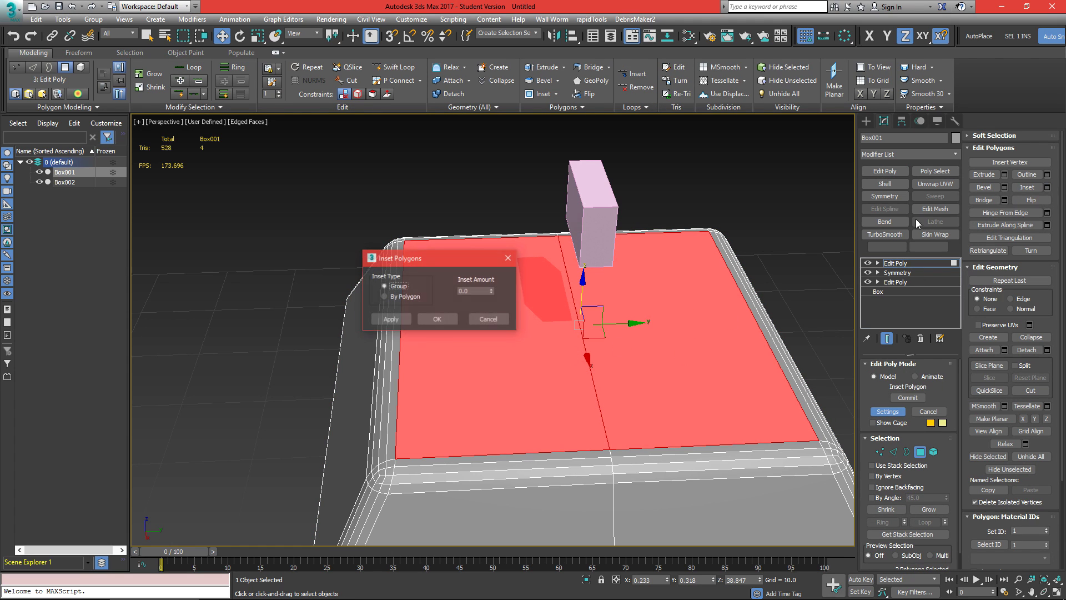
pyautogui.moveTo(488, 288); pyautogui.dragTo(484, 14)
pyautogui.click(437, 318)
pyautogui.hotkey('shift', 'e')
pyautogui.moveTo(551, 355); pyautogui.dragTo(547, 342)
pyautogui.keyDown('alt'); pyautogui.moveTo(601, 343); pyautogui.dragTo(522, 381, button='middle'); pyautogui.keyUp('alt')
# Step: Set up a Quad Chamfer with amount 1.0 on the raised block's top outline and vertical corner edges
pyautogui.press('2')
pyautogui.press('2')
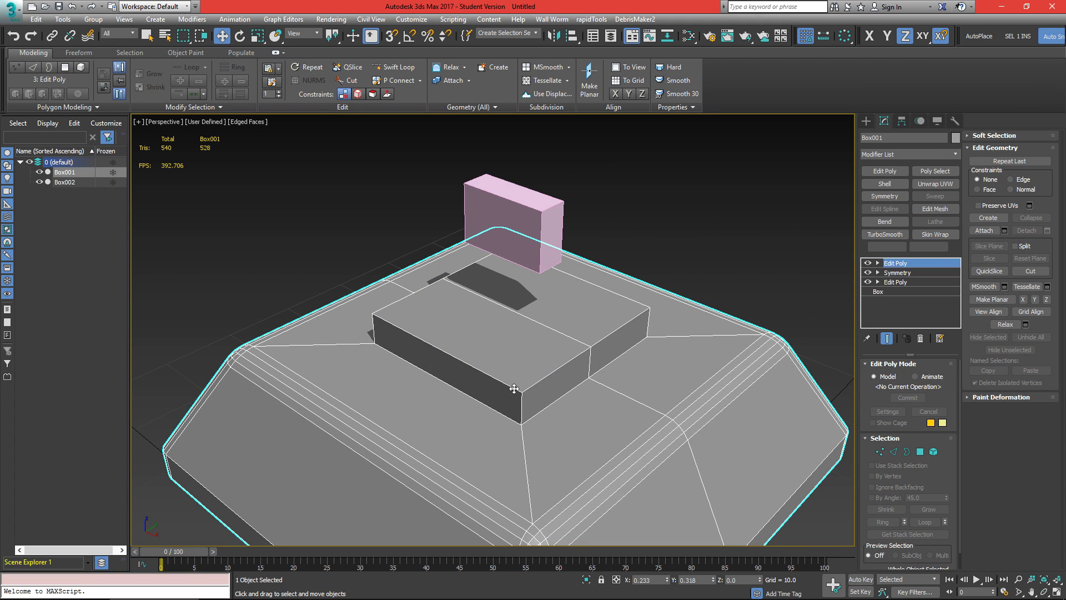
pyautogui.press('2')
pyautogui.doubleClick(514, 388)
pyautogui.keyDown('alt'); pyautogui.moveTo(514, 389); pyautogui.dragTo(469, 357, button='middle'); pyautogui.keyUp('alt')
pyautogui.keyDown('ctrl'); pyautogui.click(660, 423); pyautogui.keyUp('ctrl')
pyautogui.keyDown('ctrl'); pyautogui.click(562, 389); pyautogui.keyUp('ctrl')
pyautogui.keyDown('ctrl'); pyautogui.click(738, 342); pyautogui.keyUp('ctrl')
pyautogui.keyDown('alt'); pyautogui.moveTo(739, 343); pyautogui.dragTo(389, 361, button='middle'); pyautogui.keyUp('alt')
pyautogui.keyDown('ctrl'); pyautogui.click(405, 378); pyautogui.keyUp('ctrl')
pyautogui.moveTo(492, 344); pyautogui.dragTo(646, 337, button='middle')
pyautogui.moveTo(646, 337); pyautogui.dragTo(593, 346, button='middle')
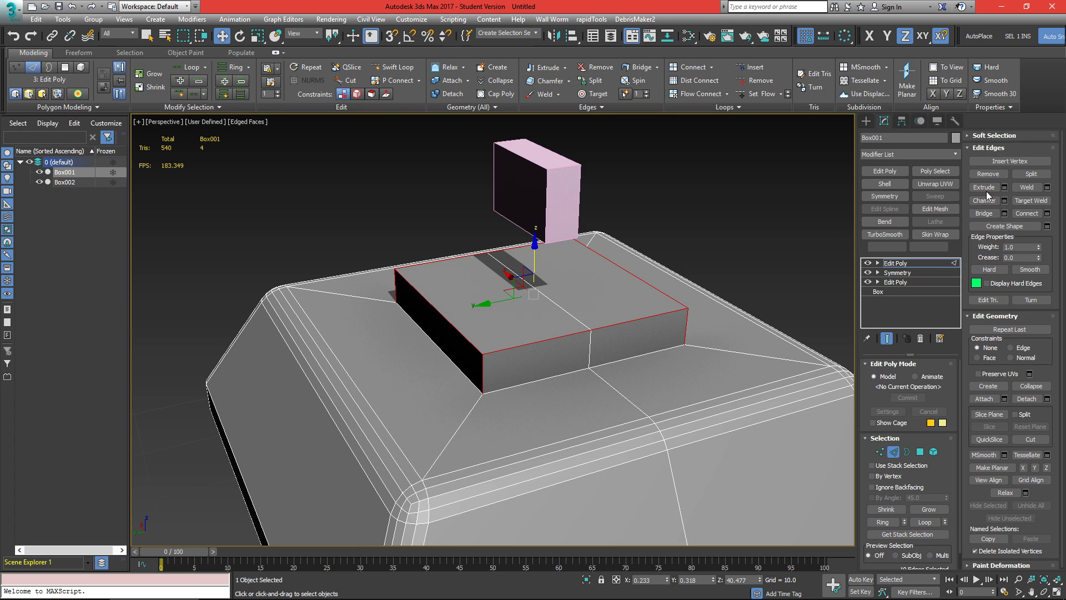
pyautogui.click(1004, 200)
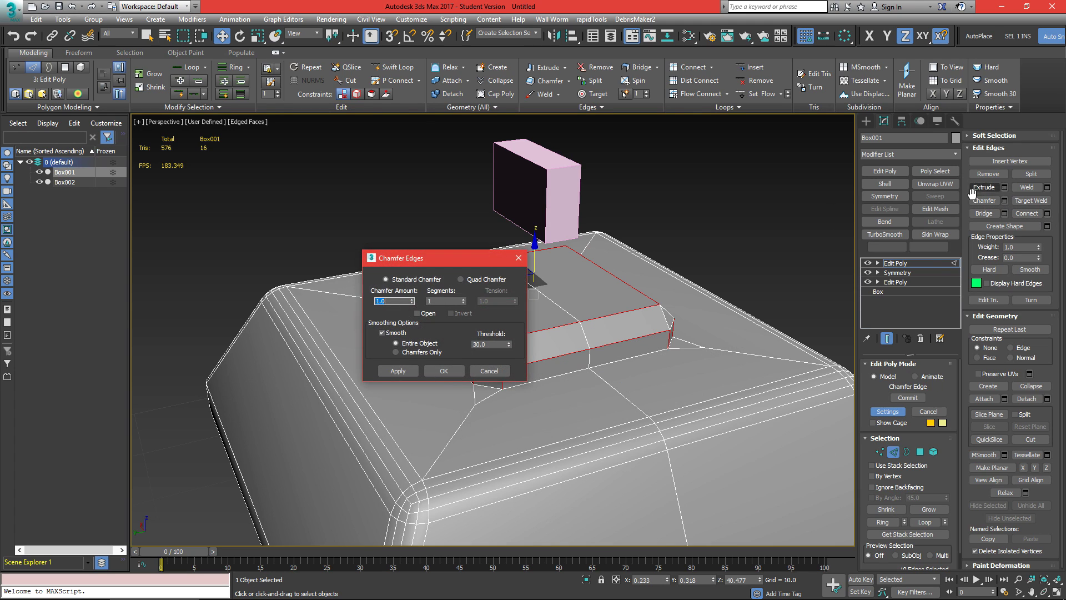
pyautogui.click(461, 279)
pyautogui.moveTo(400, 260); pyautogui.dragTo(711, 223)
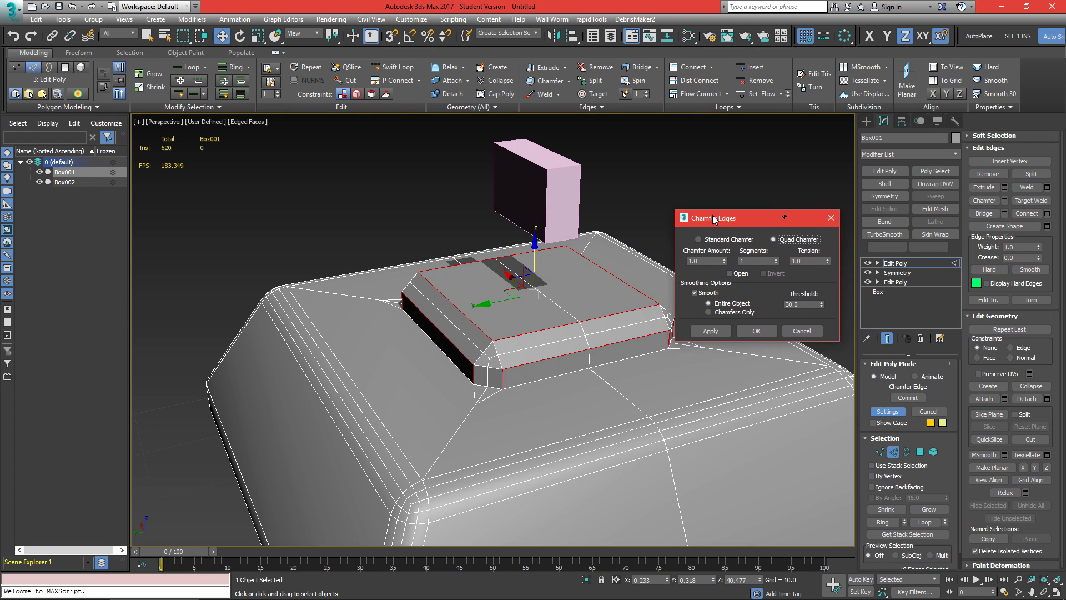
# Step: Set the raised block's chamfer to a tension of 0.5 and 2 segments, and accept it
pyautogui.scroll(2, 555, 308)
pyautogui.moveTo(825, 265); pyautogui.dragTo(826, 295)
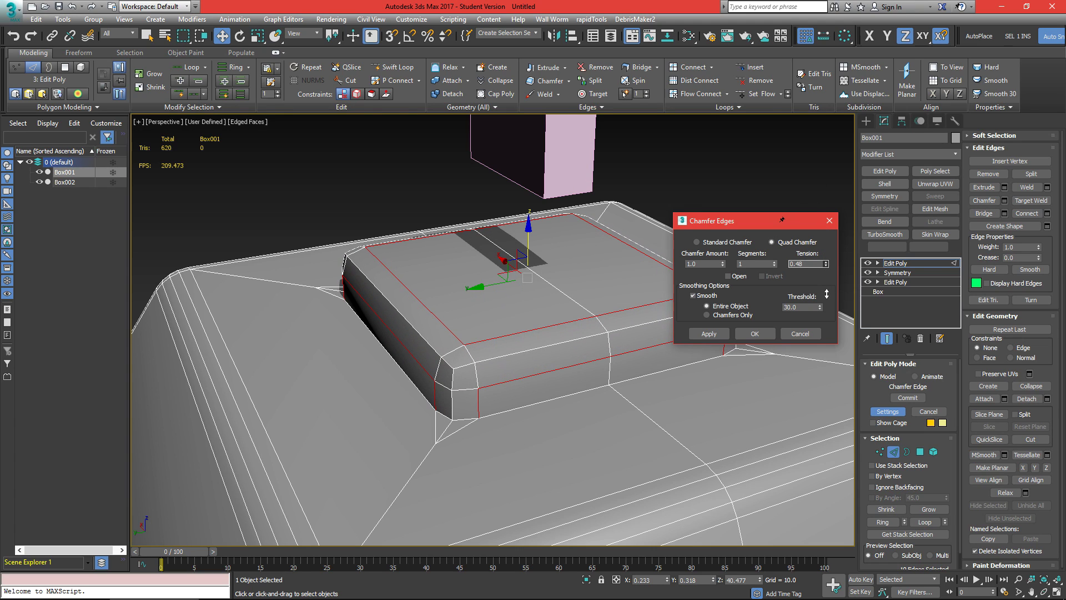
pyautogui.click(775, 261)
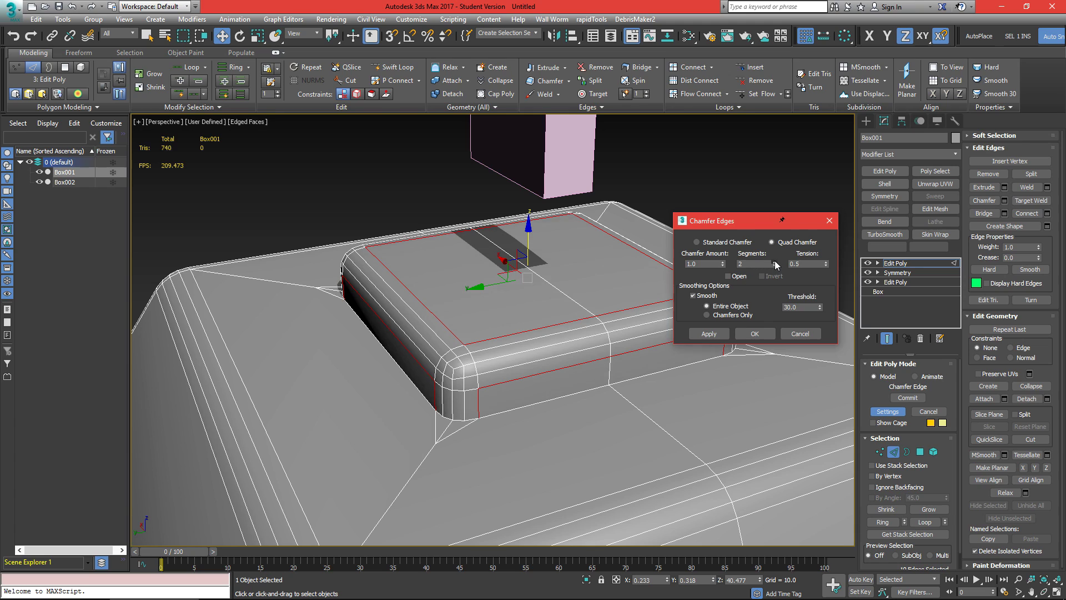
pyautogui.click(756, 334)
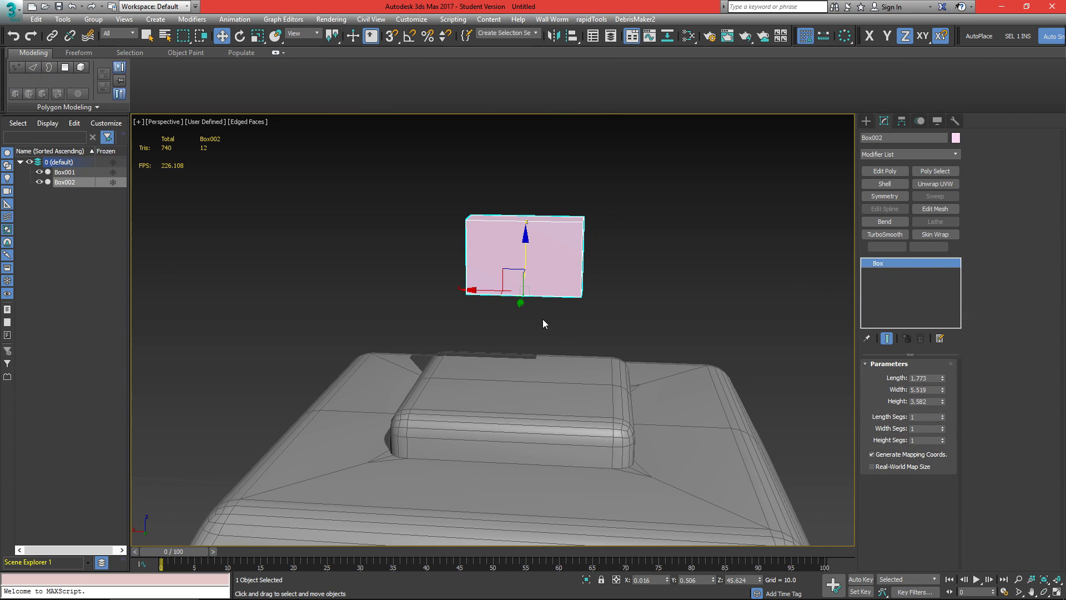
# Step: Turn on 3D snapping with vertex and midpoint snaps, and lower the small box onto the raised block's top face
pyautogui.moveTo(523, 267)
pyautogui.mouseDown()
pyautogui.moveTo(525, 186)
pyautogui.moveTo(523, 252)
pyautogui.mouseUp()
pyautogui.click(392, 36)
pyautogui.rightClick(391, 37)
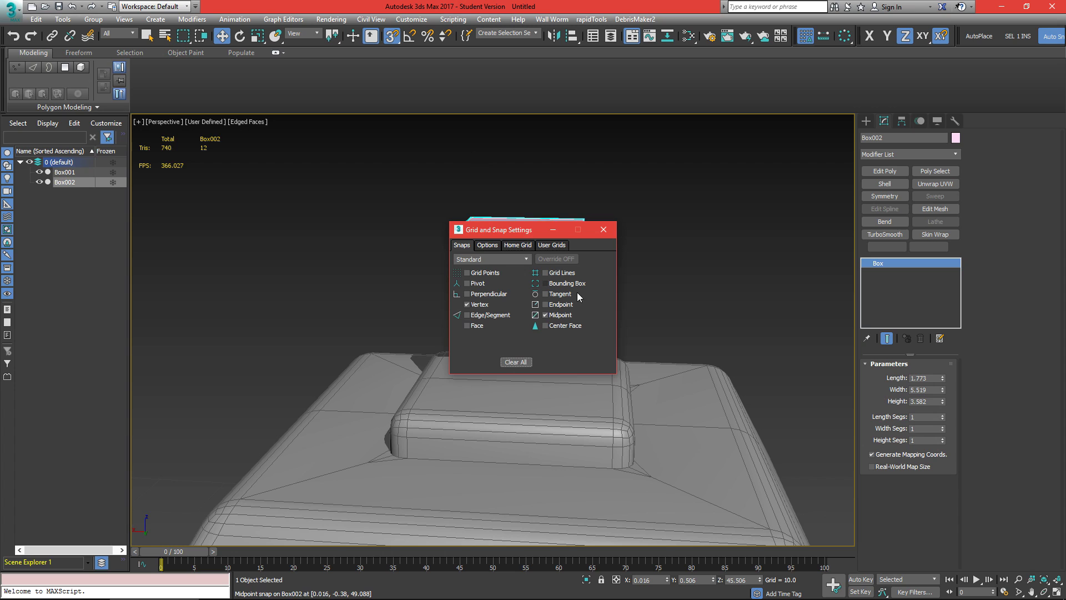
pyautogui.click(603, 229)
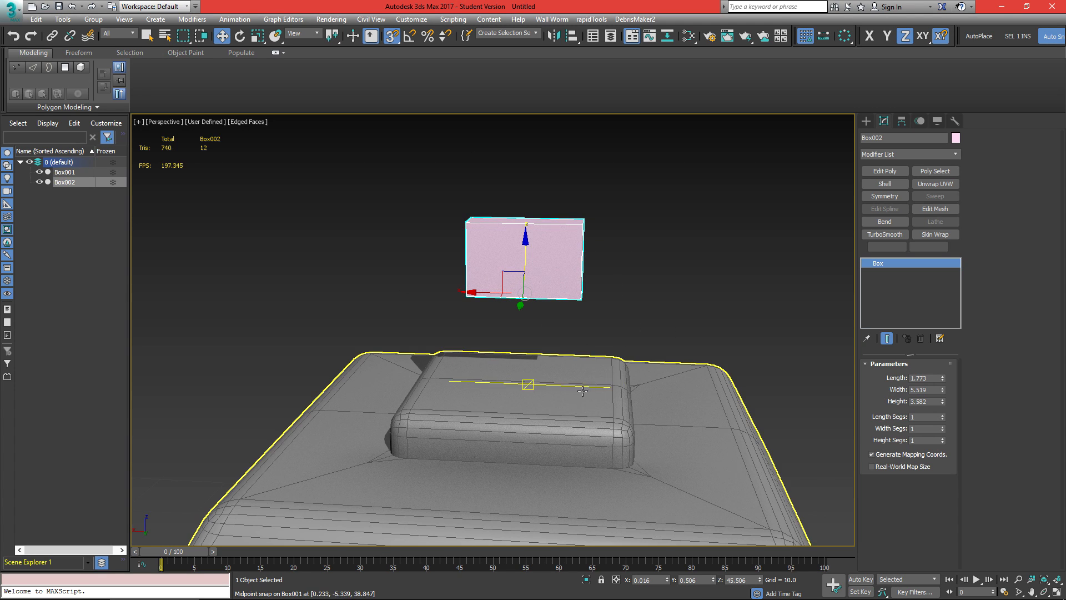
pyautogui.moveTo(639, 389); pyautogui.dragTo(586, 383, button='middle')
pyautogui.moveTo(470, 293); pyautogui.dragTo(470, 377)
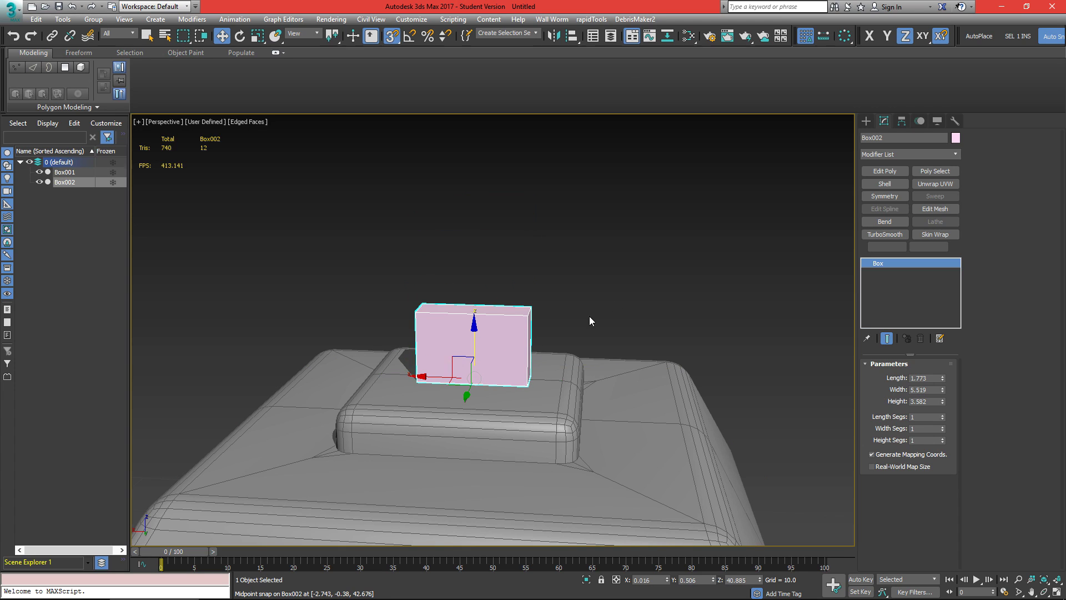
# Step: Center the small box on the raised block's top face along X and Y using midpoint snapping
pyautogui.keyDown('shift'); pyautogui.rightClick(625, 272); pyautogui.keyUp('shift')
pyautogui.rightClick(391, 37)
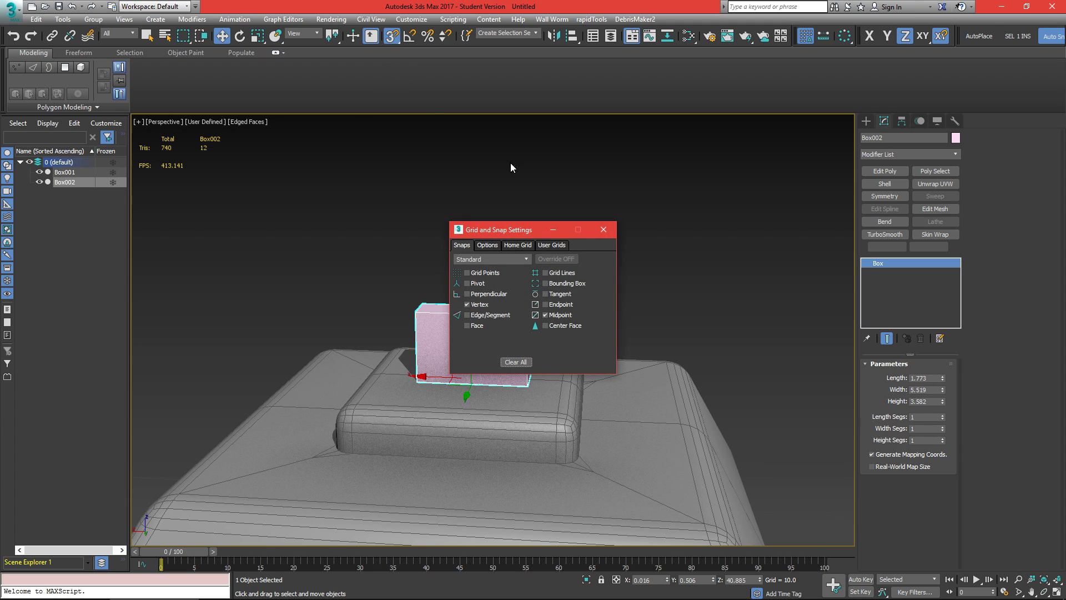
pyautogui.click(603, 231)
pyautogui.scroll(3, 497, 362)
pyautogui.keyDown('alt'); pyautogui.moveTo(498, 361); pyautogui.dragTo(517, 385, button='middle'); pyautogui.keyUp('alt')
pyautogui.moveTo(442, 383); pyautogui.dragTo(469, 462)
pyautogui.keyDown('alt'); pyautogui.moveTo(470, 398); pyautogui.dragTo(669, 412, button='middle'); pyautogui.keyUp('alt')
pyautogui.moveTo(422, 410); pyautogui.dragTo(367, 507)
pyautogui.keyDown('alt'); pyautogui.moveTo(545, 411); pyautogui.dragTo(609, 390, button='middle'); pyautogui.keyUp('alt')
pyautogui.scroll(-3, 604, 300)
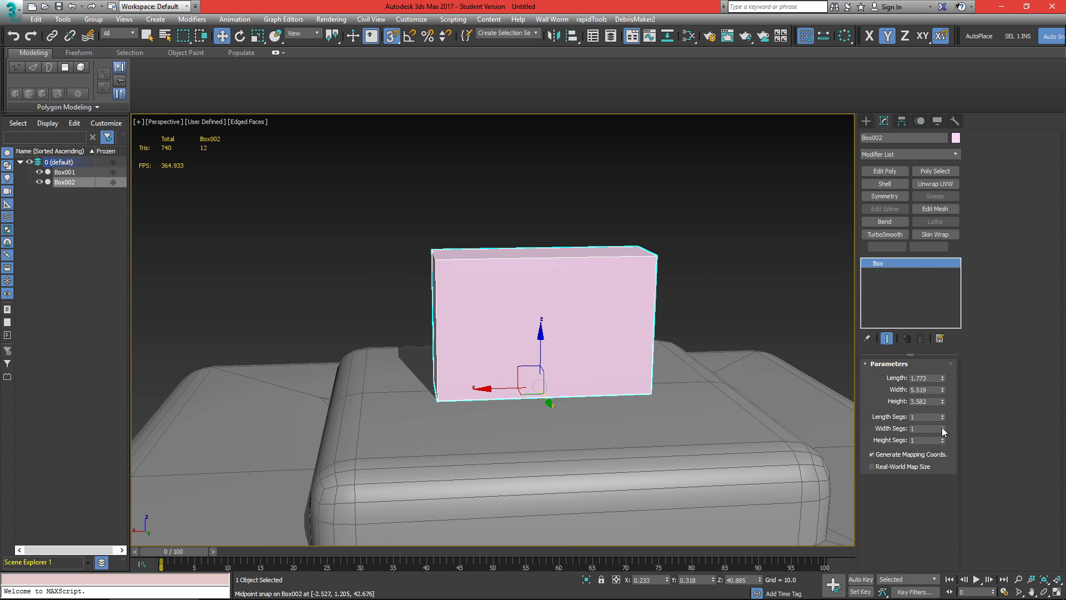
# Step: Give the small box 3 width and 3 height segments, with length 1.75, width 5 and height 5
pyautogui.doubleClick(942, 427)
pyautogui.doubleClick(942, 438)
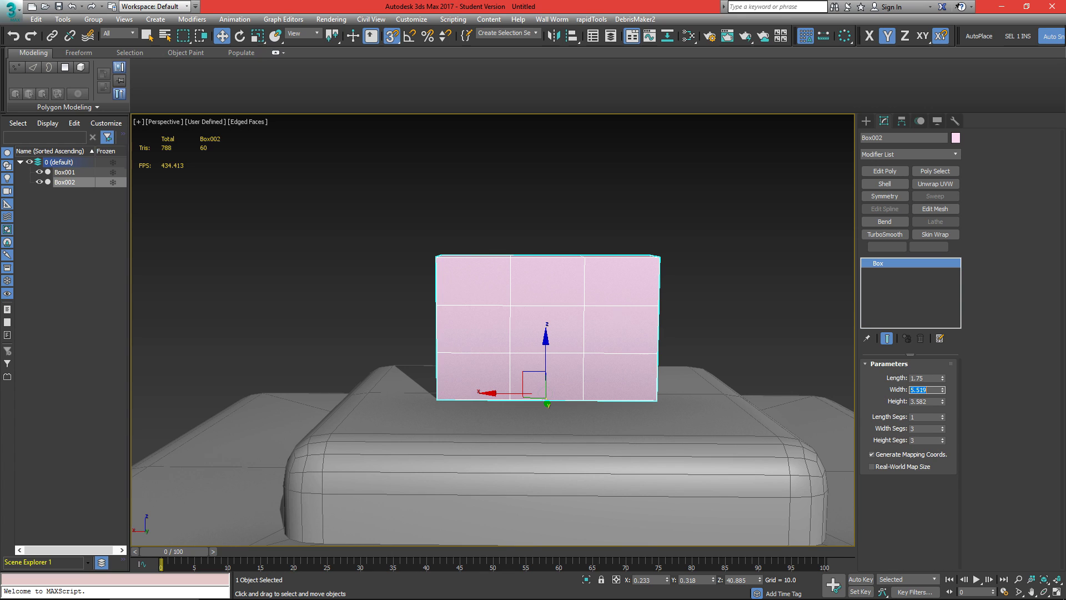
pyautogui.write('5')
pyautogui.press('Tab')
pyautogui.write('5')
pyautogui.press('Return')
pyautogui.keyDown('alt'); pyautogui.moveTo(506, 302); pyautogui.dragTo(631, 301, button='middle'); pyautogui.keyUp('alt')
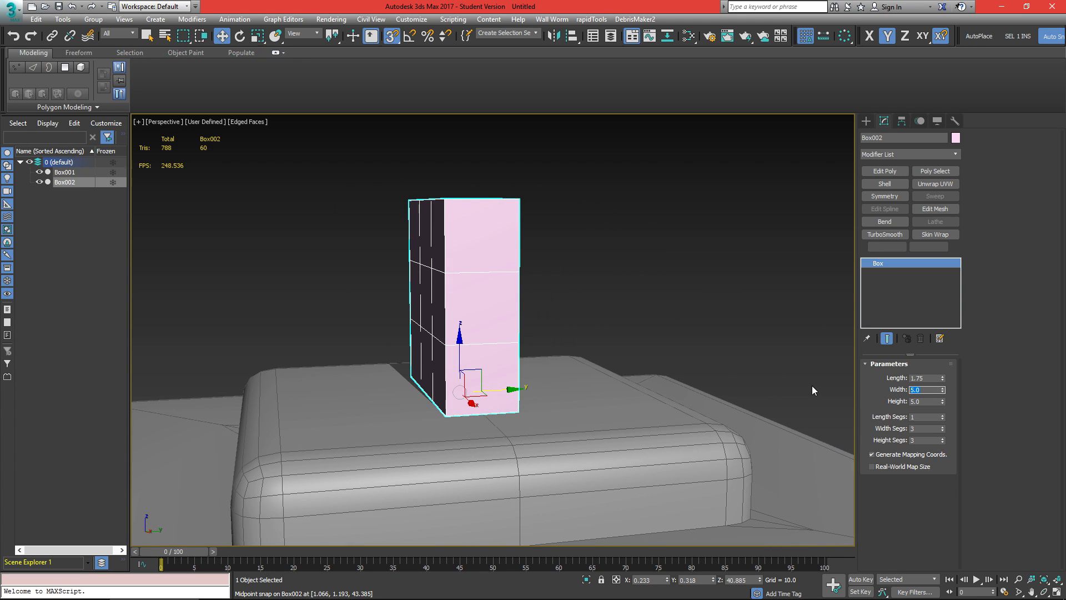
# Step: Set the small box's width and height to 3.5 and its length to 1.25
pyautogui.write('3.5')
pyautogui.press('Tab')
pyautogui.write('3.5')
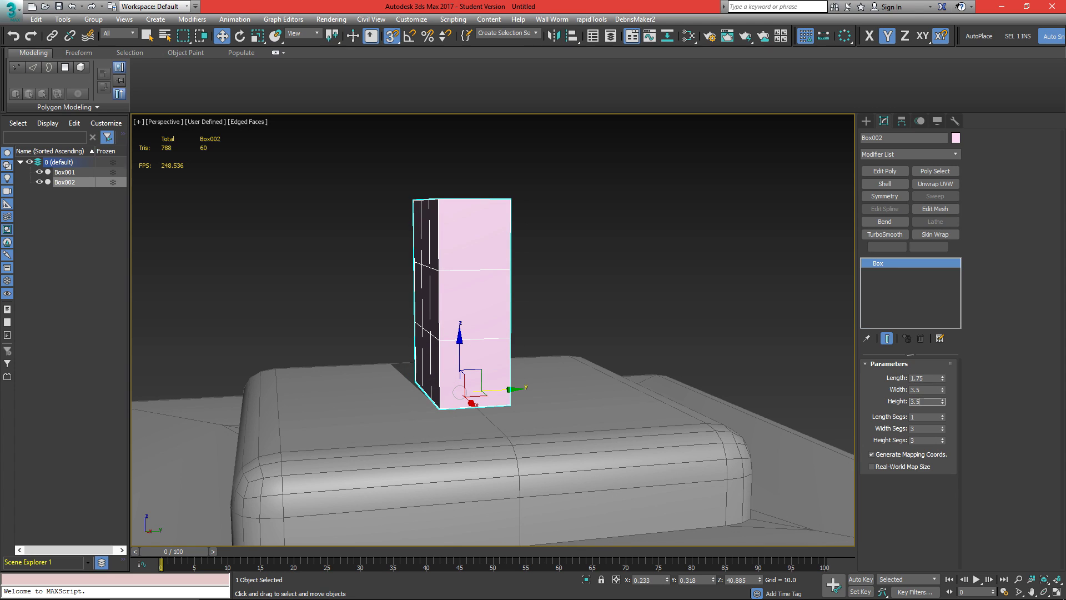
pyautogui.press('Tab')
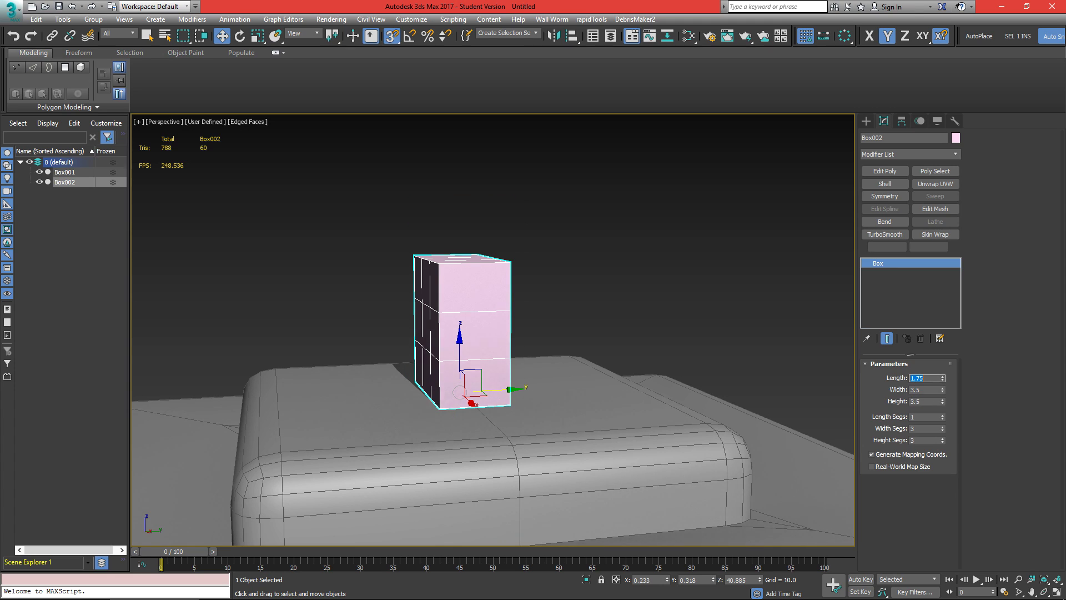
pyautogui.write('1.25')
pyautogui.press('Return')
# Step: Reset the small box's width and height segments to 1 and add an Edit Poly modifier to it
pyautogui.keyDown('alt'); pyautogui.moveTo(435, 350); pyautogui.dragTo(321, 345, button='middle'); pyautogui.keyUp('alt')
pyautogui.keyDown('alt'); pyautogui.moveTo(457, 323); pyautogui.dragTo(478, 343, button='middle'); pyautogui.keyUp('alt')
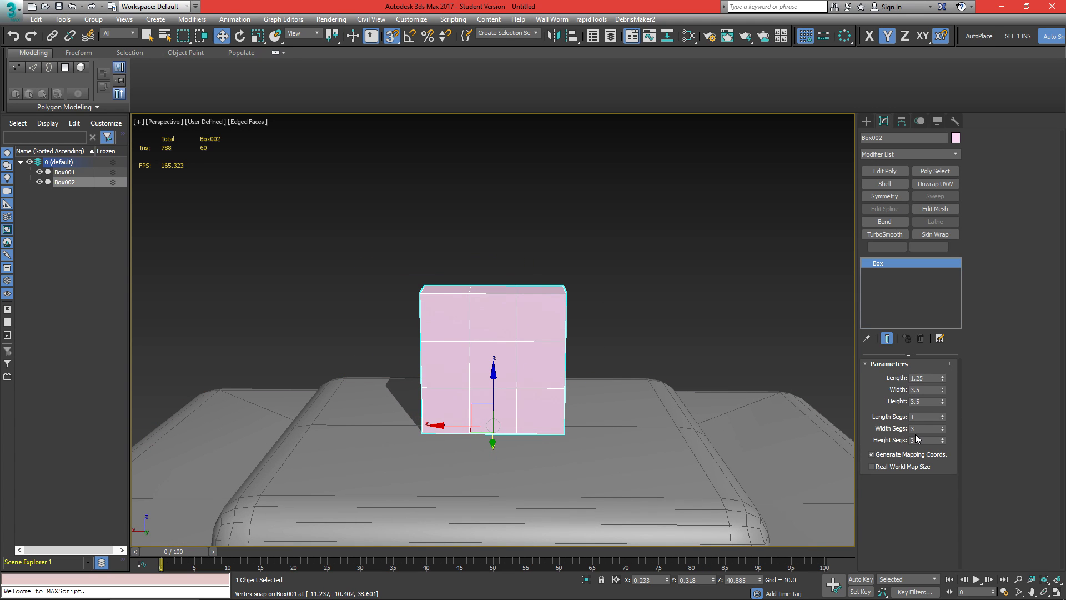
pyautogui.moveTo(924, 440); pyautogui.dragTo(883, 450)
pyautogui.write('1')
pyautogui.press('Return')
pyautogui.moveTo(515, 362); pyautogui.dragTo(633, 364, button='middle')
pyautogui.keyDown('alt'); pyautogui.moveTo(633, 363); pyautogui.dragTo(633, 388, button='middle'); pyautogui.keyUp('alt')
pyautogui.click(885, 171)
pyautogui.keyDown('alt'); pyautogui.moveTo(622, 316); pyautogui.dragTo(638, 333, button='middle'); pyautogui.keyUp('alt')
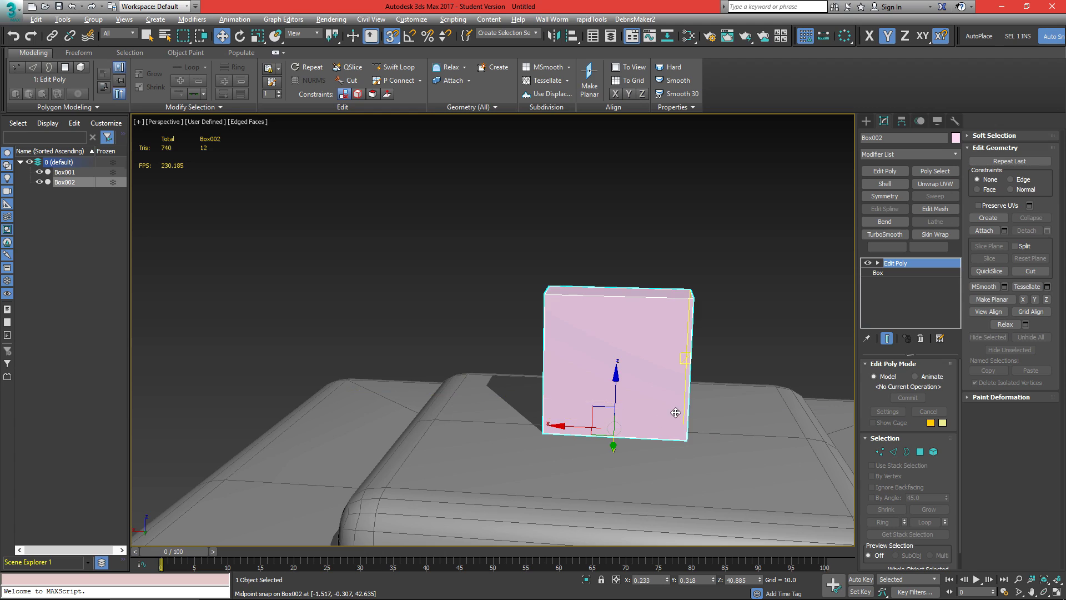
# Step: Isolate the small box, delete its bottom polygon and exit isolation
pyautogui.hotkey('alt', 'q')
pyautogui.keyDown('alt'); pyautogui.moveTo(638, 442); pyautogui.dragTo(651, 373, button='middle'); pyautogui.keyUp('alt')
pyautogui.press('4')
pyautogui.click(566, 426)
pyautogui.press('Delete')
pyautogui.hotkey('alt', 'q')
pyautogui.keyDown('alt'); pyautogui.moveTo(564, 344); pyautogui.dragTo(555, 315, button='middle'); pyautogui.keyUp('alt')
# Step: Select the small box's long horizontal edges and set up a Connect across them with 2 segments
pyautogui.press('2')
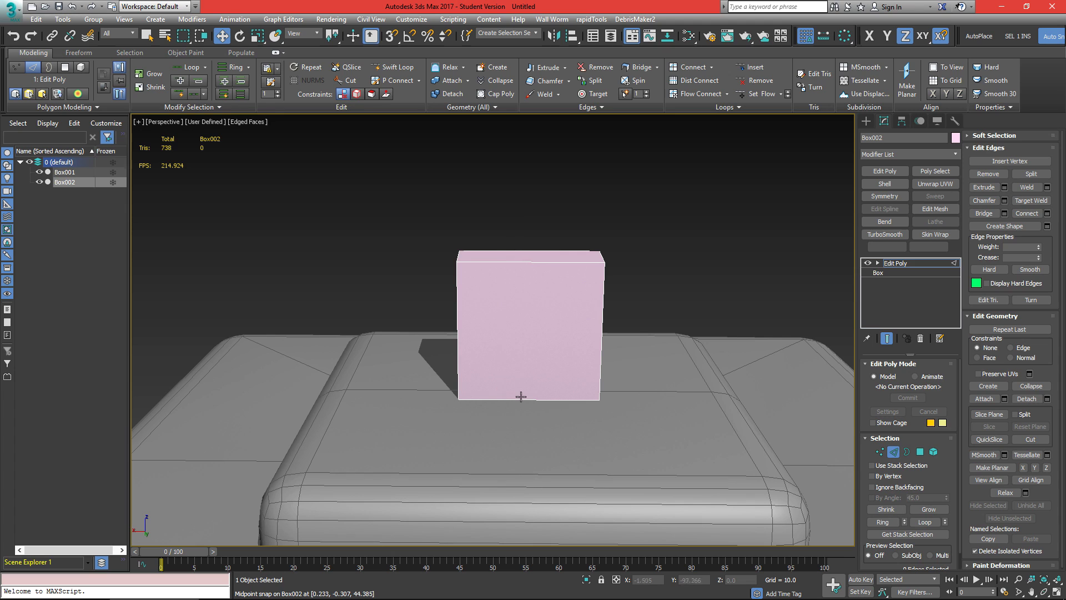
pyautogui.press('alt')
pyautogui.moveTo(534, 457); pyautogui.dragTo(535, 458)
pyautogui.keyDown('alt'); pyautogui.moveTo(555, 400); pyautogui.dragTo(491, 301, button='middle'); pyautogui.keyUp('alt')
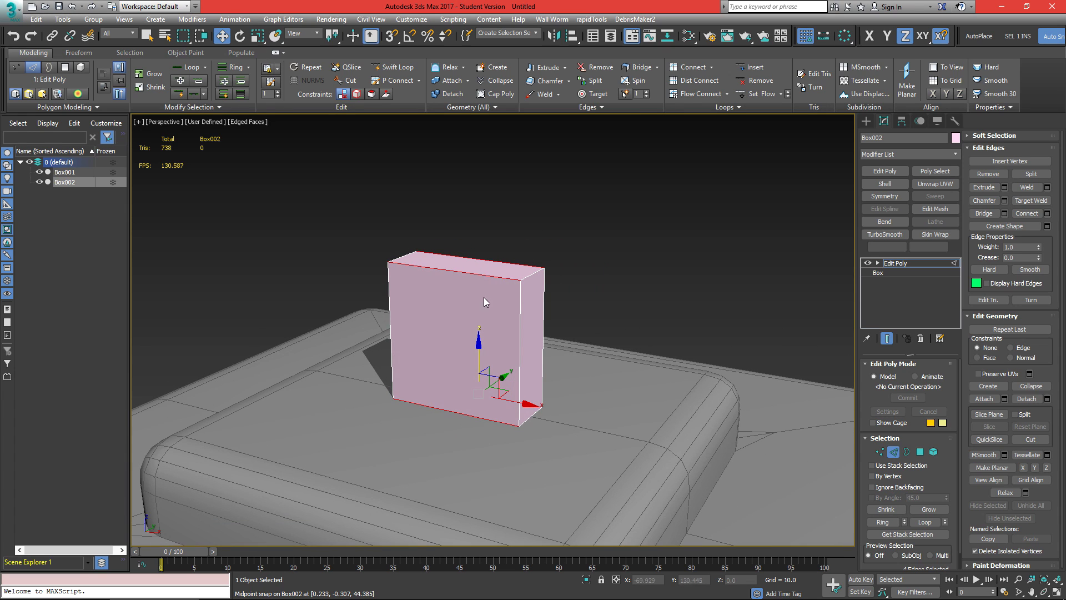
pyautogui.keyDown('alt'); pyautogui.moveTo(497, 356); pyautogui.dragTo(519, 355, button='middle'); pyautogui.keyUp('alt')
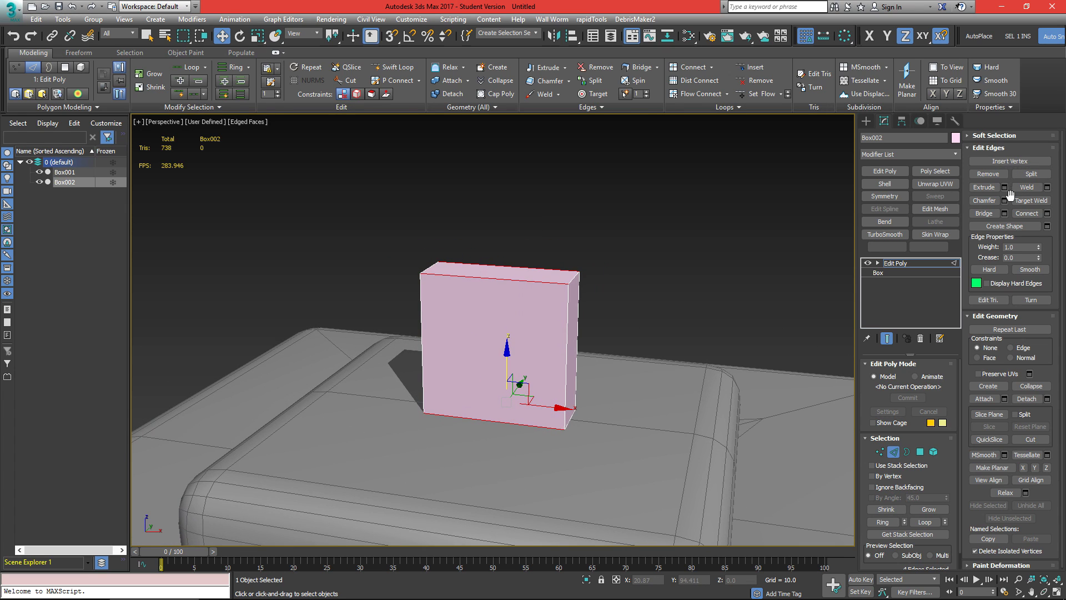
pyautogui.click(1047, 214)
pyautogui.click(747, 249)
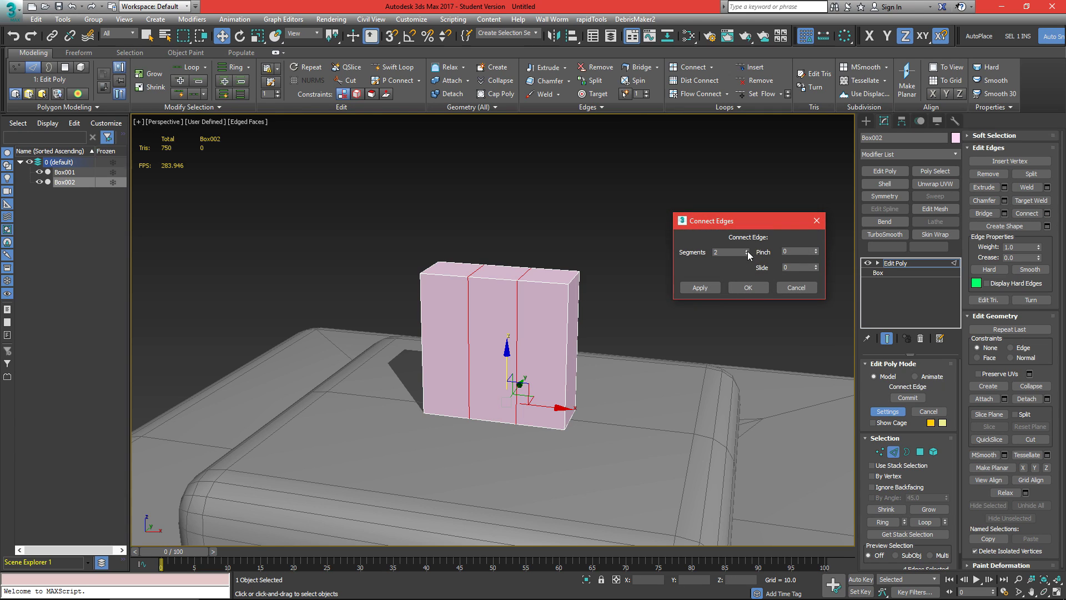
# Step: Set the pinch to 65 for the two-segment Connect across the small box and apply it
pyautogui.keyDown('alt'); pyautogui.moveTo(517, 327); pyautogui.dragTo(530, 326, button='middle'); pyautogui.keyUp('alt')
pyautogui.moveTo(816, 252); pyautogui.dragTo(810, 206)
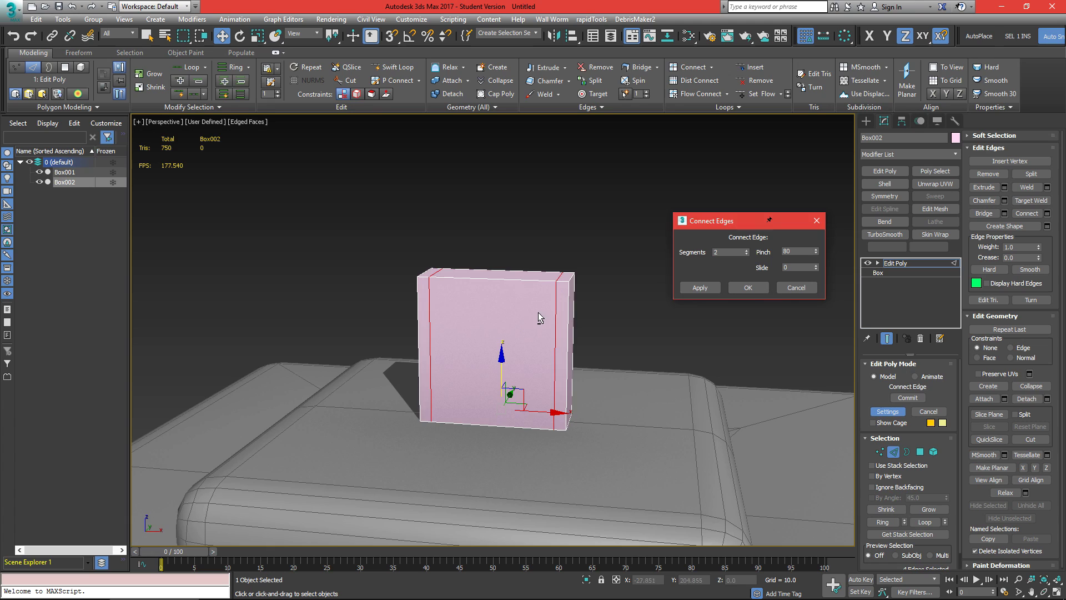
pyautogui.keyDown('alt'); pyautogui.moveTo(534, 320); pyautogui.dragTo(555, 313, button='middle'); pyautogui.keyUp('alt')
pyautogui.moveTo(817, 250); pyautogui.dragTo(816, 256)
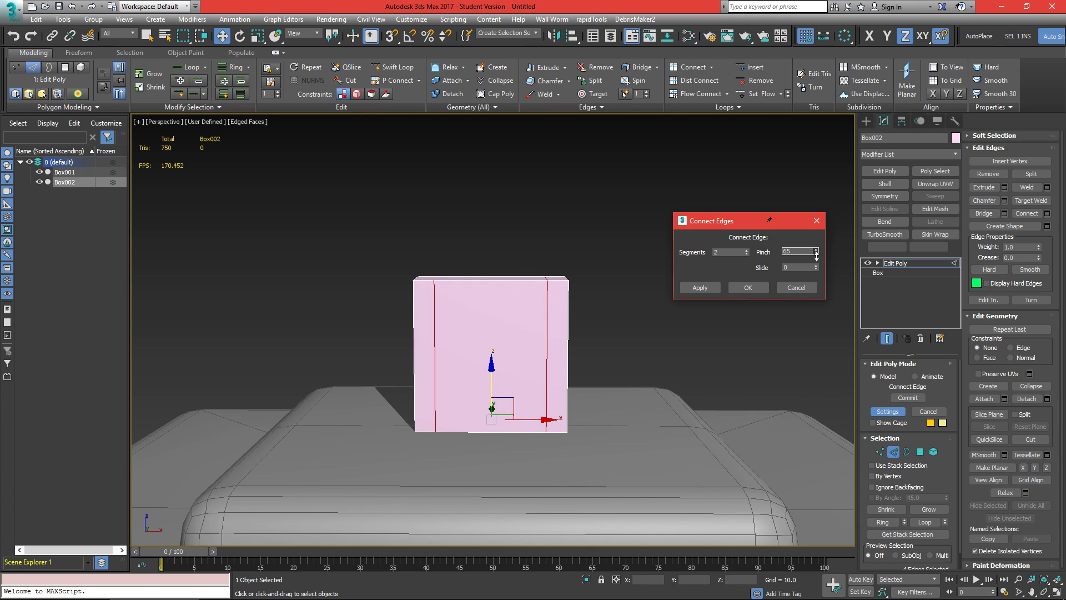
pyautogui.click(748, 287)
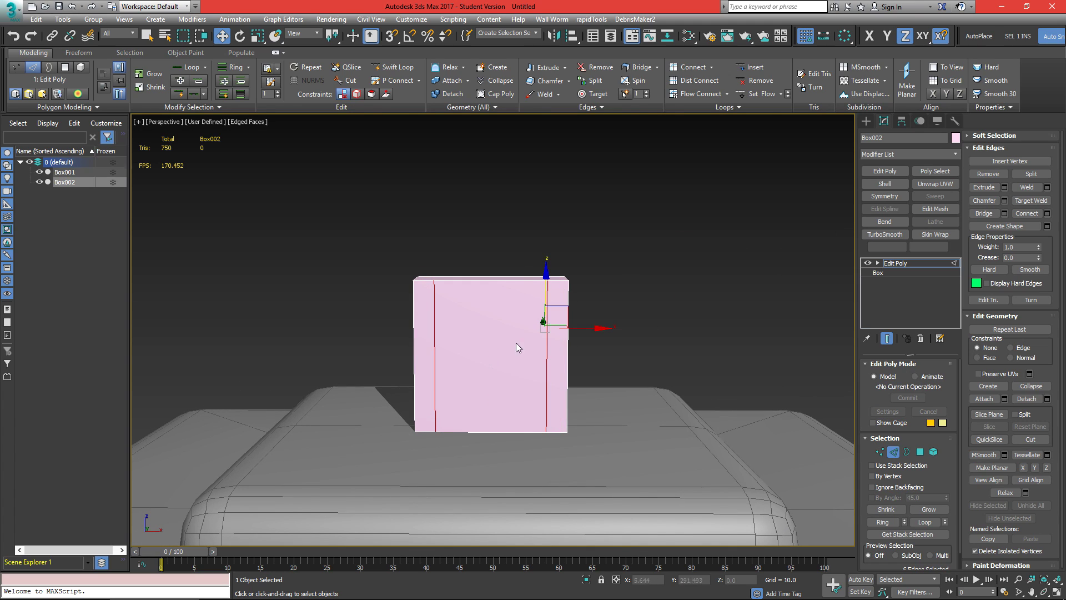
# Step: Select the small box's vertical edges and connect them with 2 segments and a pinch of 65
pyautogui.moveTo(389, 316); pyautogui.dragTo(711, 349)
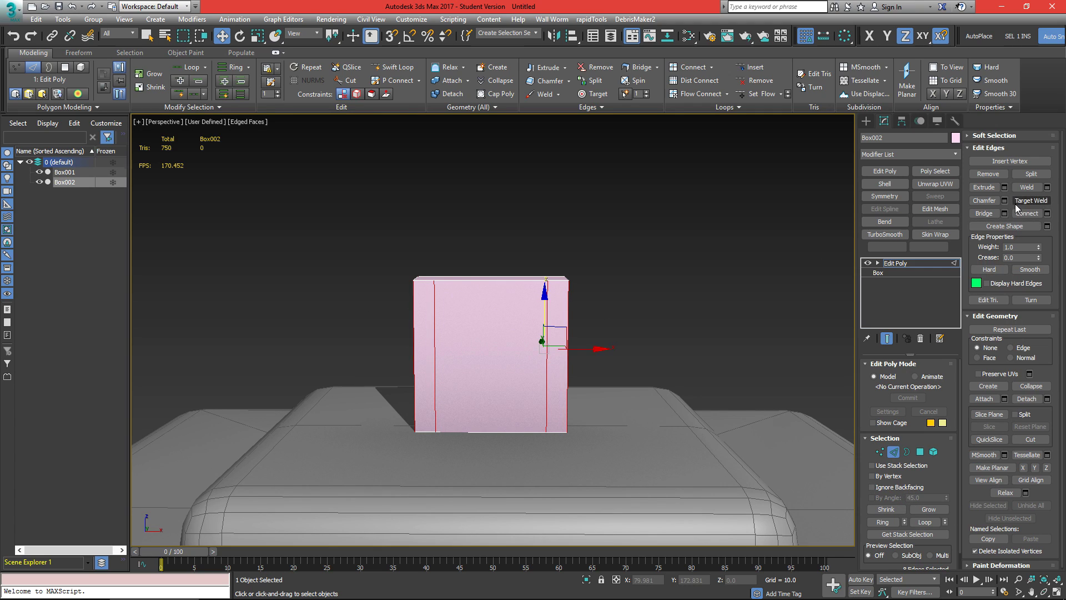
pyautogui.click(1047, 214)
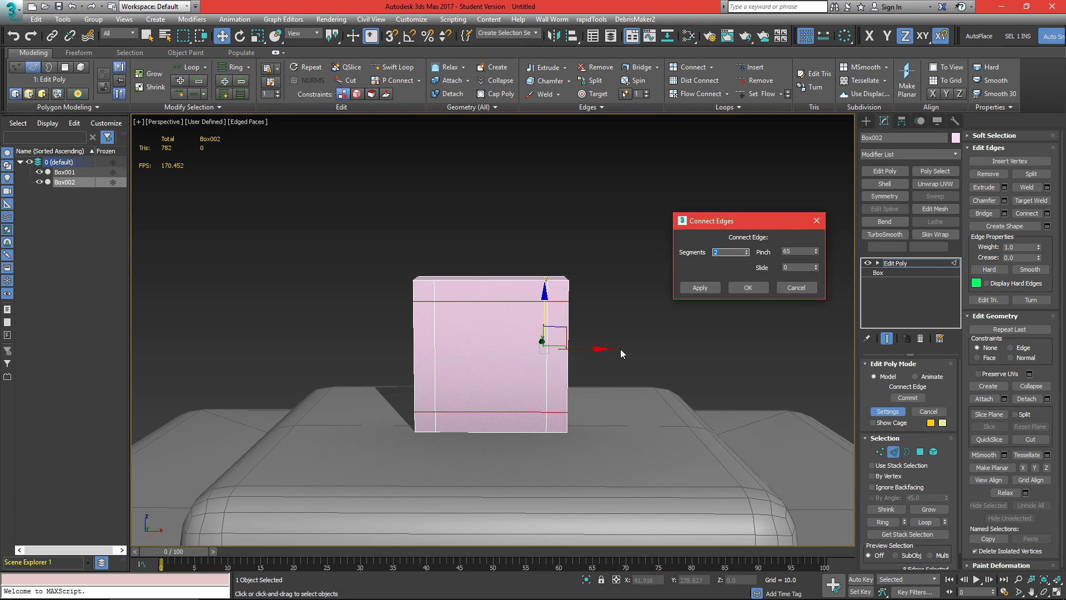
pyautogui.click(755, 289)
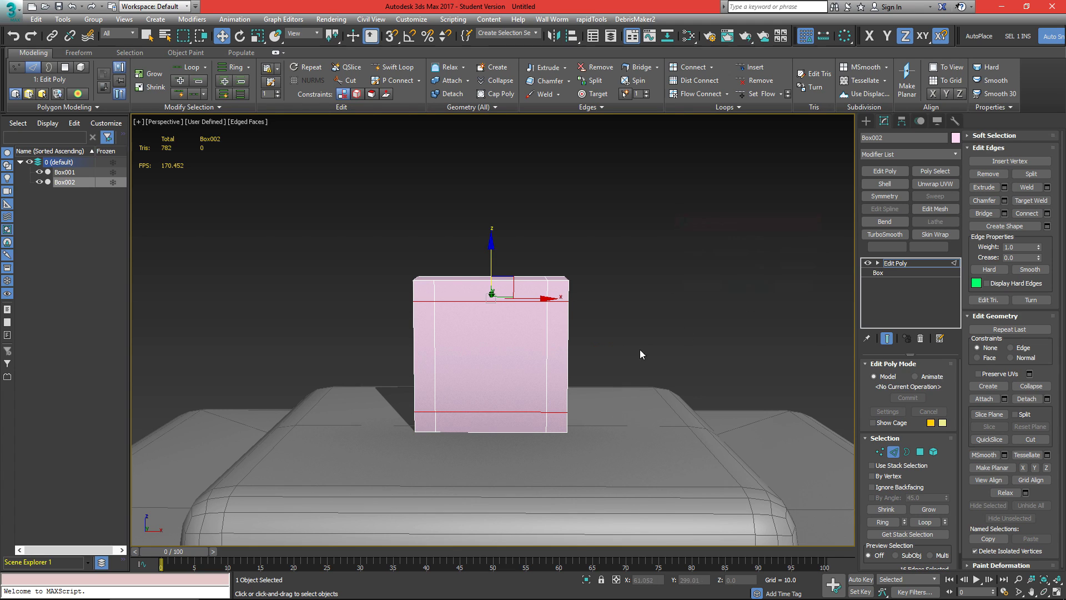
# Step: Select the lower horizontal edge loop around the small box and remove it along with its vertices
pyautogui.keyDown('alt'); pyautogui.moveTo(687, 332); pyautogui.dragTo(481, 381, button='middle'); pyautogui.keyUp('alt')
pyautogui.click(472, 408)
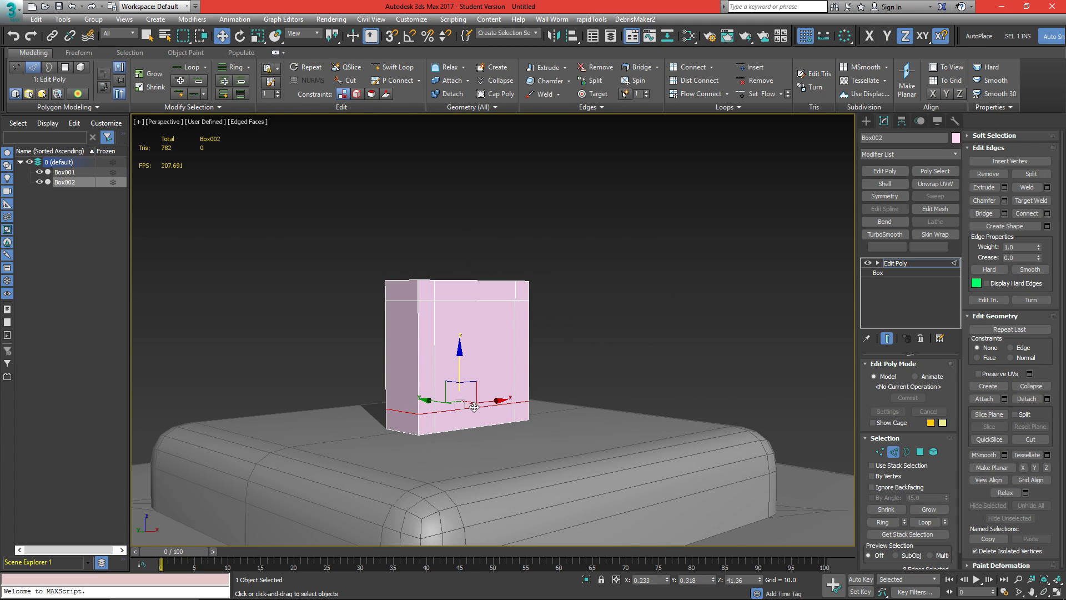
pyautogui.keyDown('alt'); pyautogui.moveTo(490, 402); pyautogui.dragTo(556, 430, button='middle'); pyautogui.keyUp('alt')
pyautogui.click(609, 336)
pyautogui.click(472, 401)
pyautogui.click(584, 396)
pyautogui.click(936, 523)
pyautogui.hotkey('ctrl', 'BackSpace')
pyautogui.press('1')
pyautogui.keyDown('alt'); pyautogui.moveTo(578, 392); pyautogui.dragTo(540, 415, button='middle'); pyautogui.keyUp('alt')
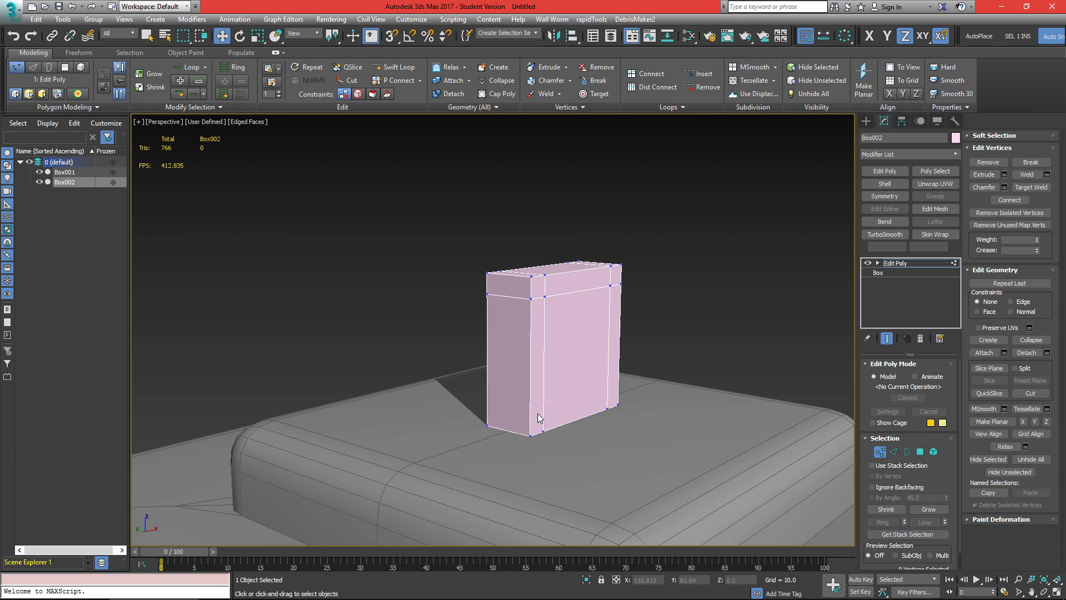
# Step: Delete the large central polygons on the front and back faces of the small box
pyautogui.press('1')
pyautogui.press('4')
pyautogui.keyDown('alt'); pyautogui.moveTo(609, 409); pyautogui.dragTo(583, 401, button='middle'); pyautogui.keyUp('alt')
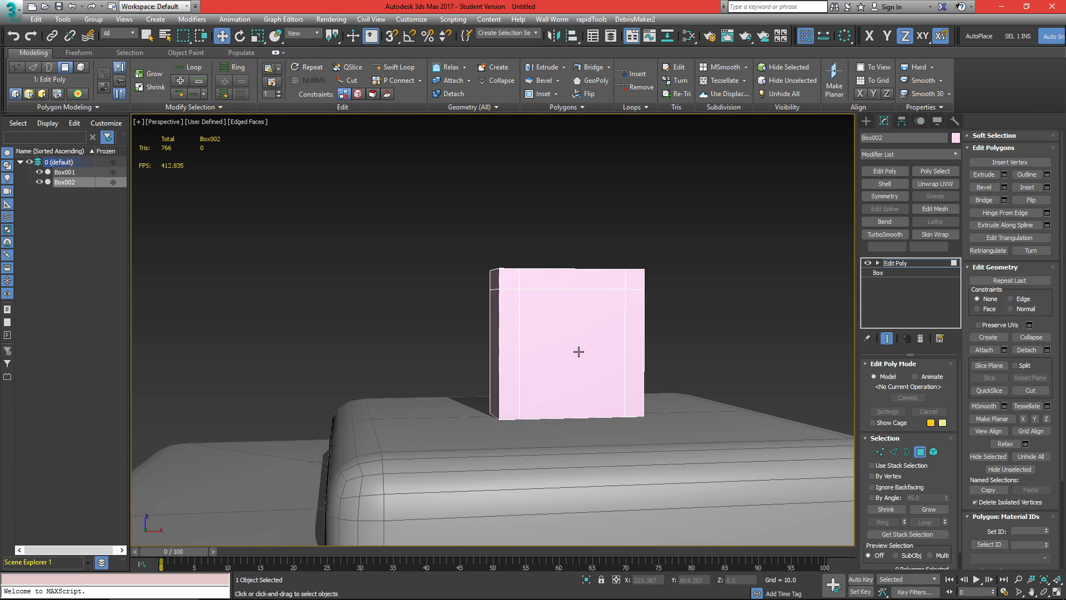
pyautogui.click(579, 351)
pyautogui.keyDown('alt'); pyautogui.moveTo(579, 350); pyautogui.dragTo(458, 358, button='middle'); pyautogui.keyUp('alt')
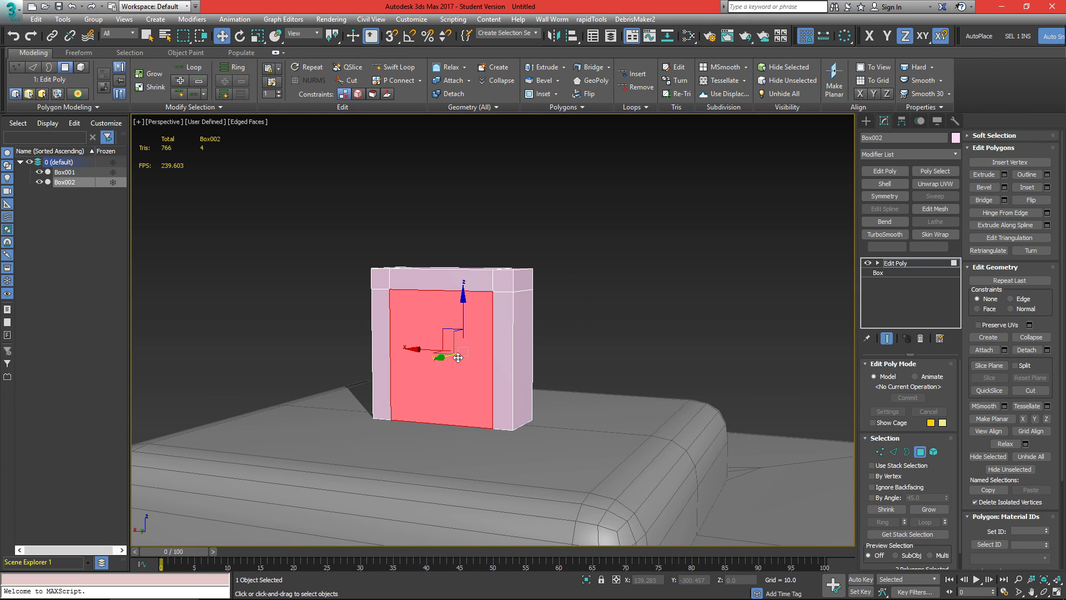
pyautogui.press('Delete')
# Step: Select the front and back border edges of the opening and bridge them to close the inner walls of the arch
pyautogui.keyDown('alt'); pyautogui.moveTo(411, 281); pyautogui.dragTo(475, 344, button='middle'); pyautogui.keyUp('alt')
pyautogui.press('2')
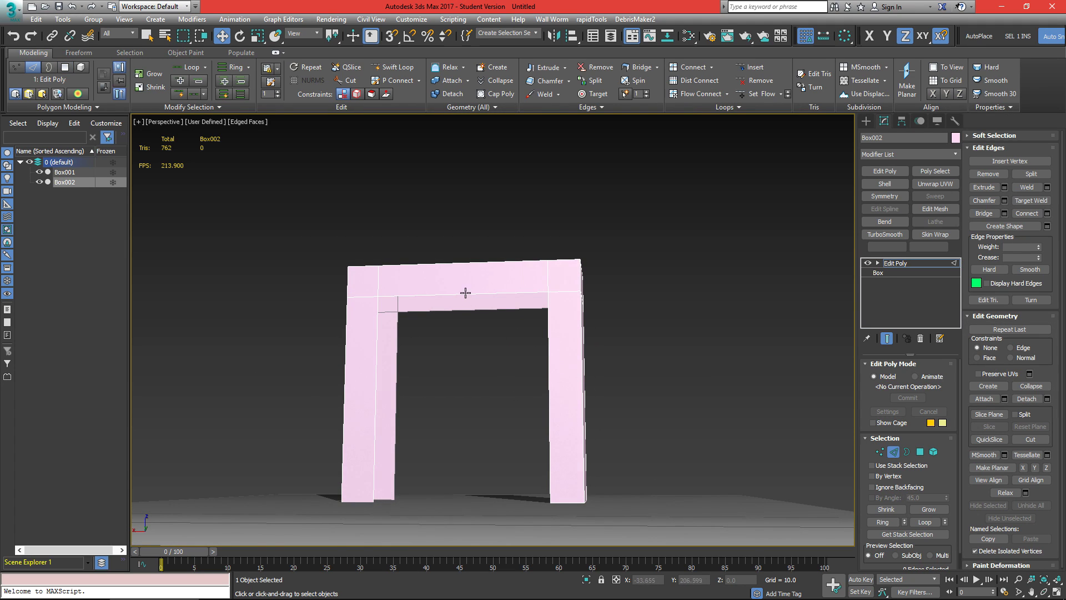
pyautogui.doubleClick(465, 294)
pyautogui.click(486, 297)
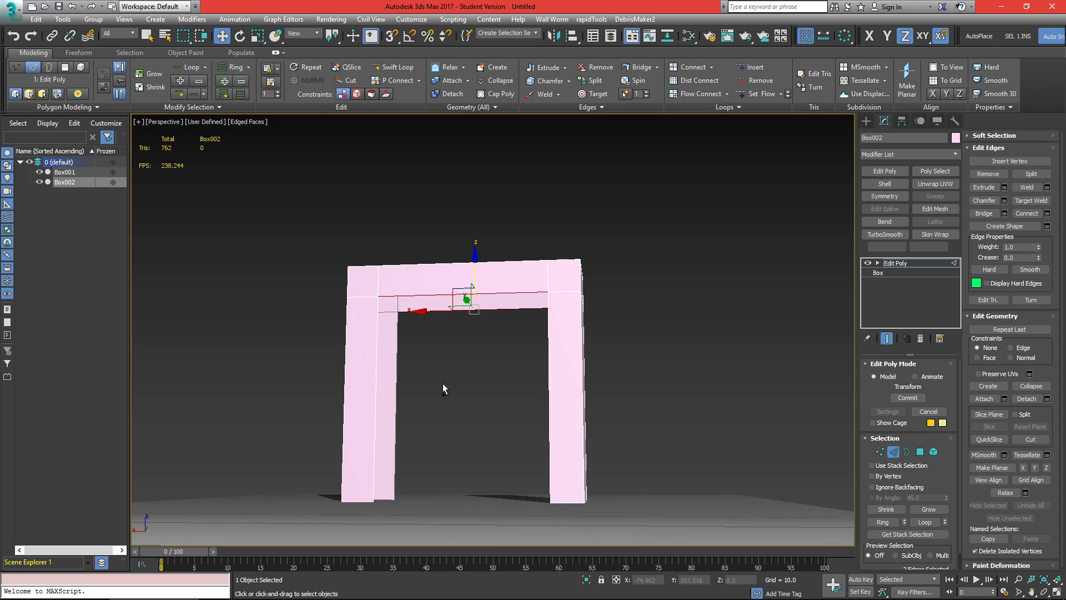
pyautogui.keyDown('alt'); pyautogui.moveTo(399, 395); pyautogui.dragTo(404, 415, button='middle'); pyautogui.keyUp('alt')
pyautogui.keyDown('ctrl'); pyautogui.click(405, 417); pyautogui.keyUp('ctrl')
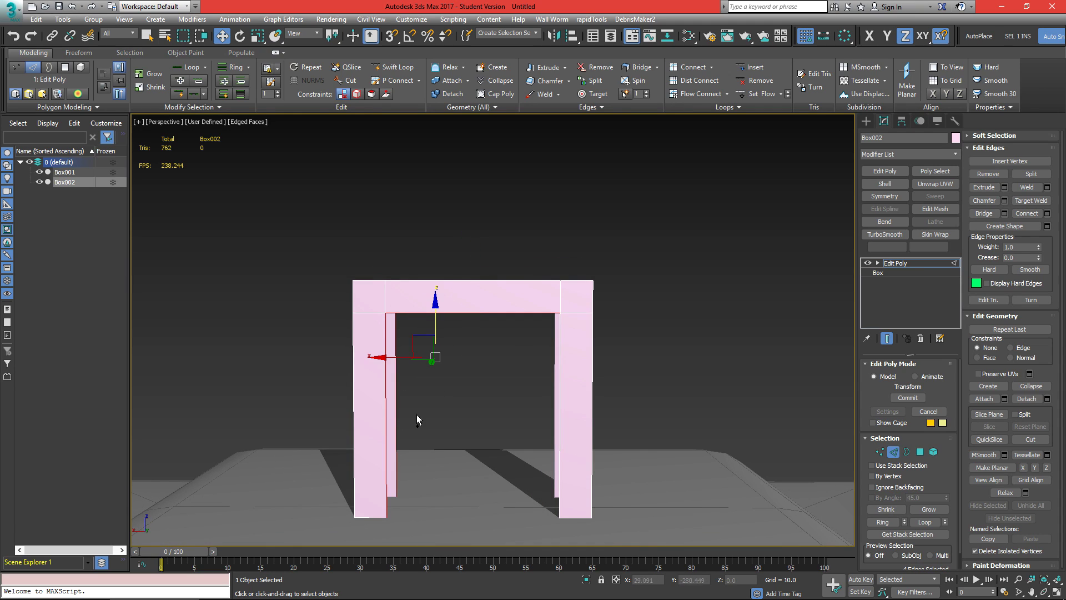
pyautogui.keyDown('ctrl'); pyautogui.moveTo(564, 408); pyautogui.dragTo(565, 408); pyautogui.keyUp('ctrl')
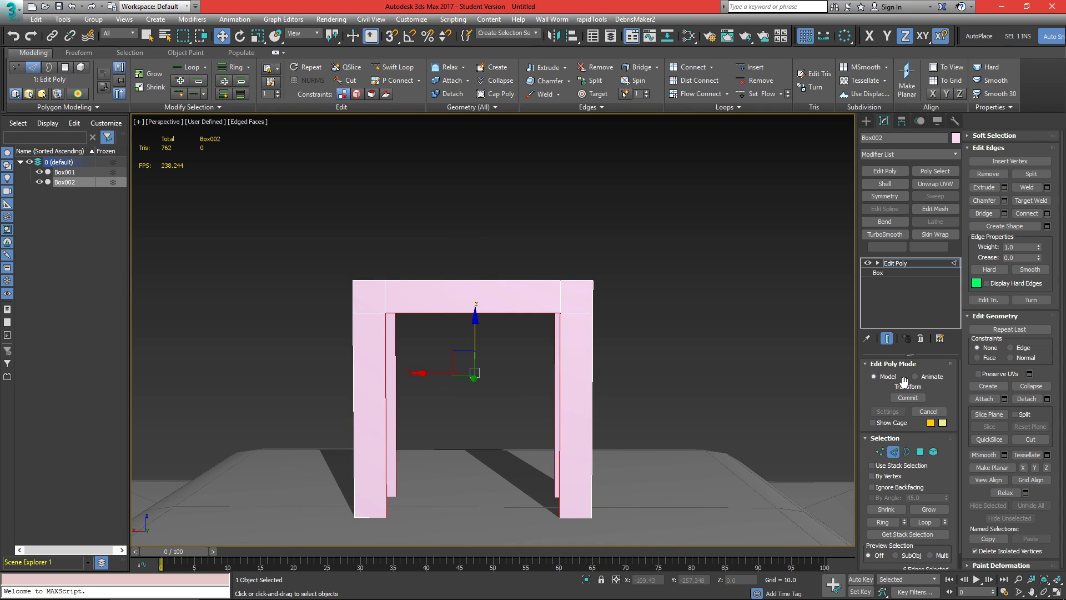
pyautogui.click(983, 214)
pyautogui.scroll(10, 633, 275)
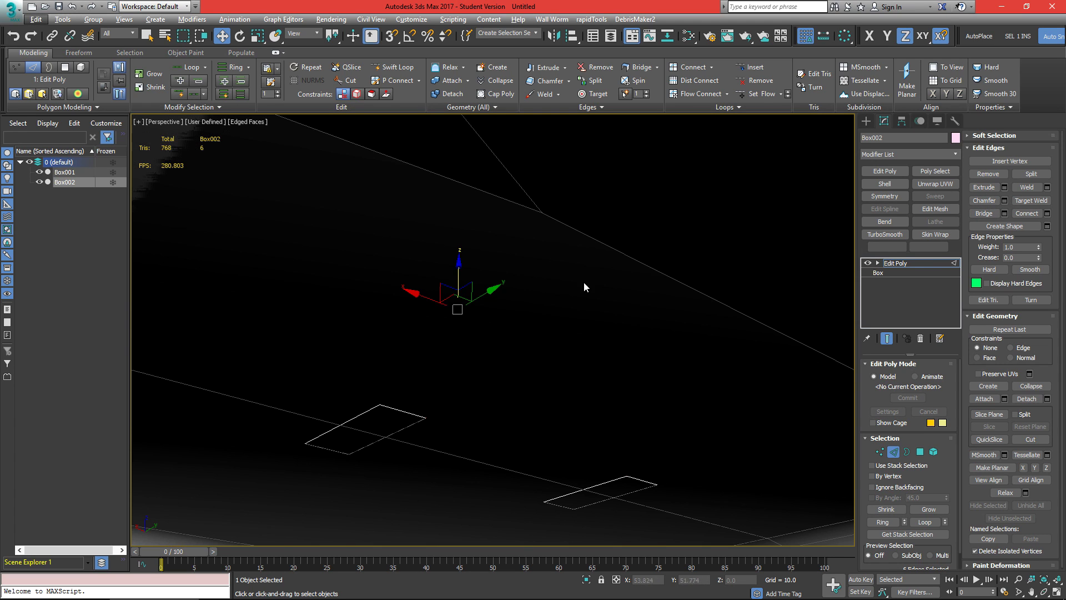
pyautogui.scroll(-8, 584, 287)
pyautogui.keyDown('alt'); pyautogui.moveTo(540, 241); pyautogui.dragTo(422, 245, button='middle'); pyautogui.keyUp('alt')
pyautogui.scroll(-8, 482, 243)
pyautogui.moveTo(464, 356); pyautogui.dragTo(561, 312, button='middle')
pyautogui.scroll(6, 578, 314)
# Step: Isolate the arch and change its object color to the gray basic color
pyautogui.hotkey('alt', 'q')
pyautogui.scroll(-5, 576, 312)
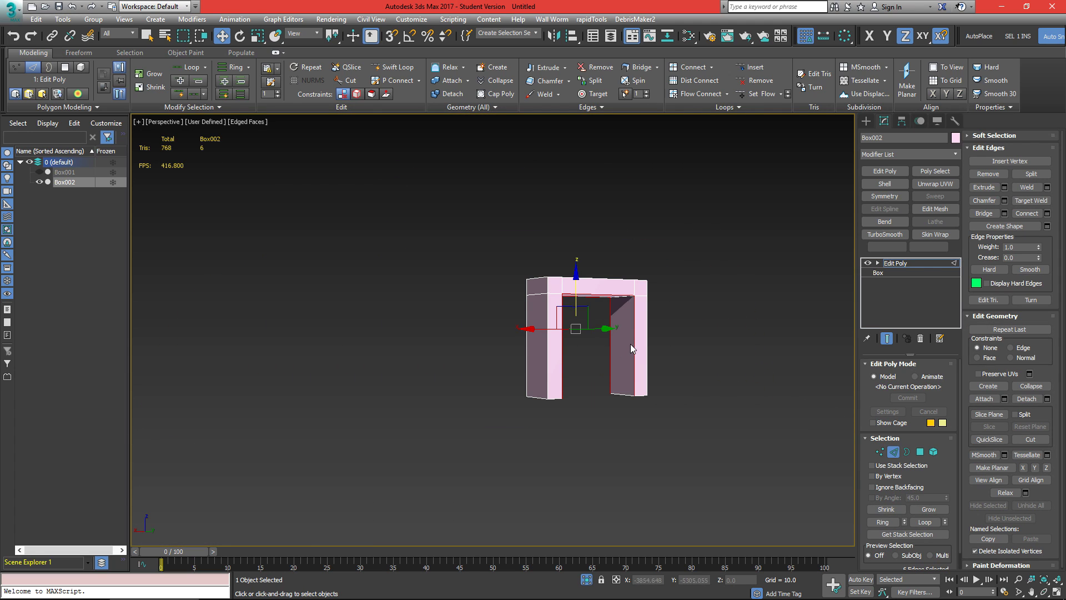
pyautogui.press('2')
pyautogui.click(691, 369)
pyautogui.keyDown('alt'); pyautogui.moveTo(555, 286); pyautogui.dragTo(563, 292, button='middle'); pyautogui.keyUp('alt')
pyautogui.moveTo(564, 292); pyautogui.dragTo(562, 317, button='middle')
pyautogui.click(579, 324)
pyautogui.click(956, 139)
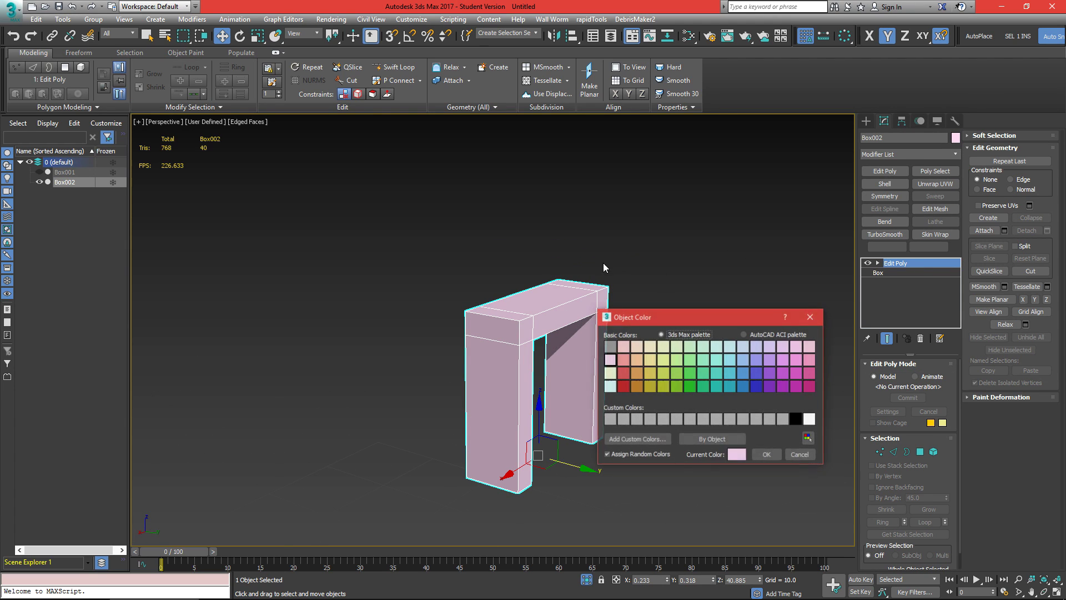
pyautogui.click(610, 346)
pyautogui.click(765, 454)
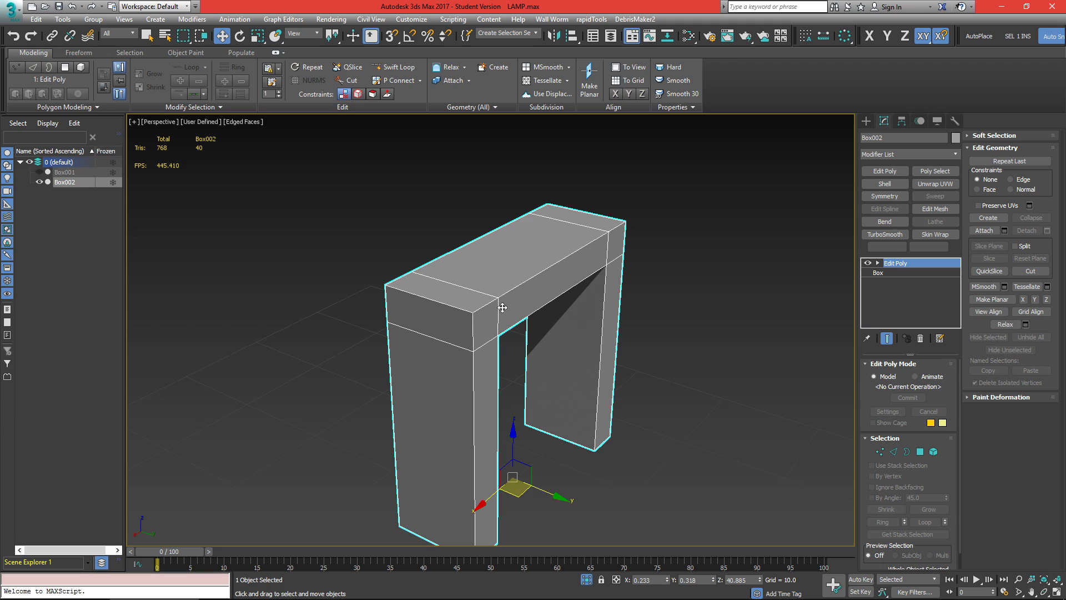
# Step: Add a Symmetry modifier to the arch with the mirror axis set to Y
pyautogui.click(885, 196)
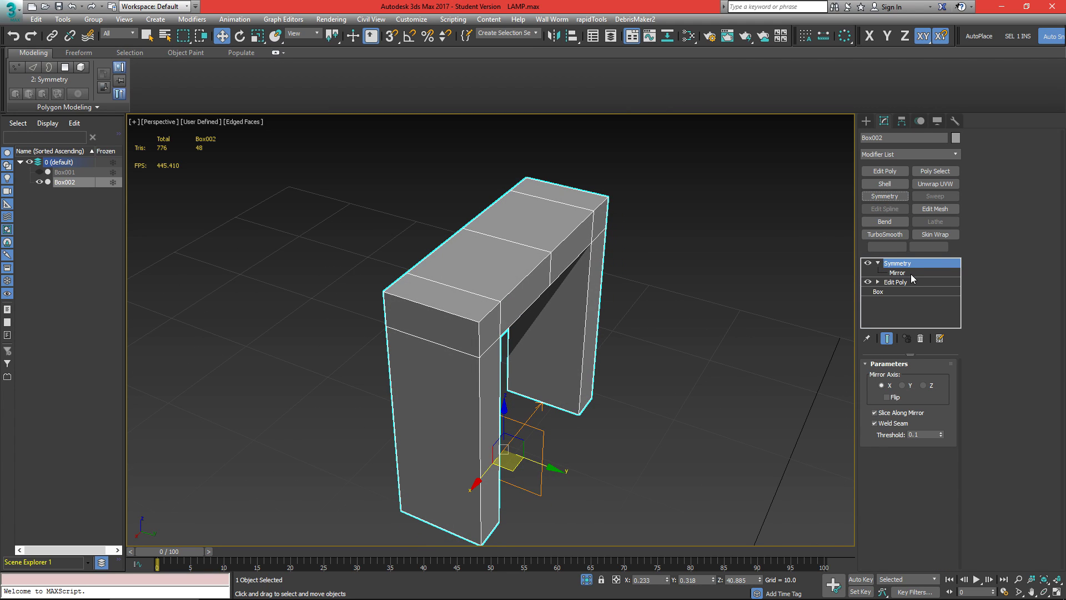
pyautogui.click(911, 275)
pyautogui.click(907, 384)
pyautogui.keyDown('alt'); pyautogui.moveTo(579, 407); pyautogui.dragTo(555, 416, button='middle'); pyautogui.keyUp('alt')
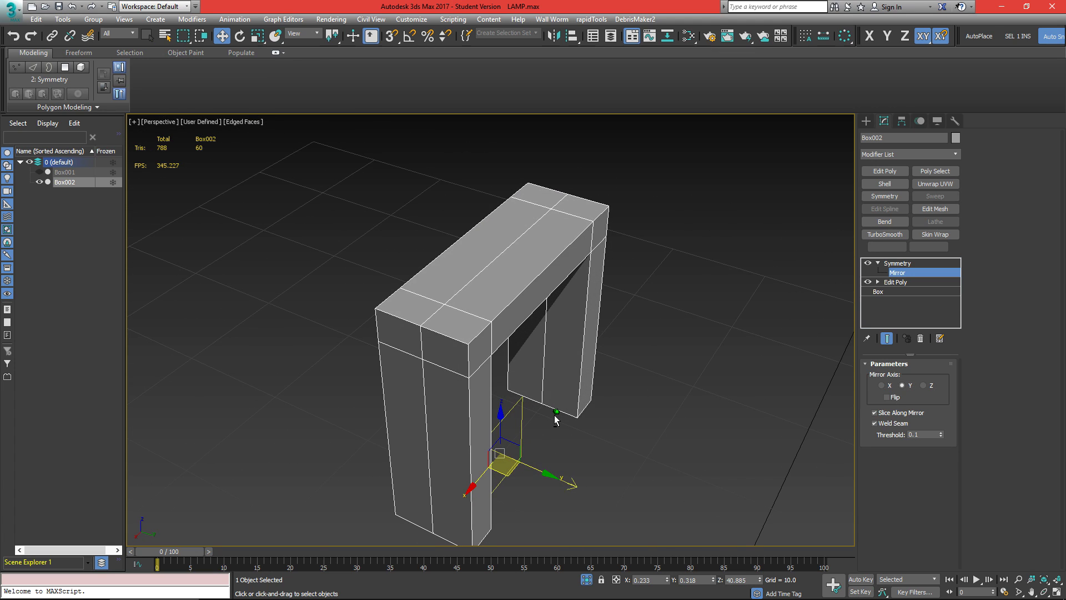
# Step: Insert an Edit Poly modifier below the Symmetry and select the front side's outer top and vertical edges with the end result hidden
pyautogui.click(923, 282)
pyautogui.click(883, 171)
pyautogui.doubleClick(504, 312)
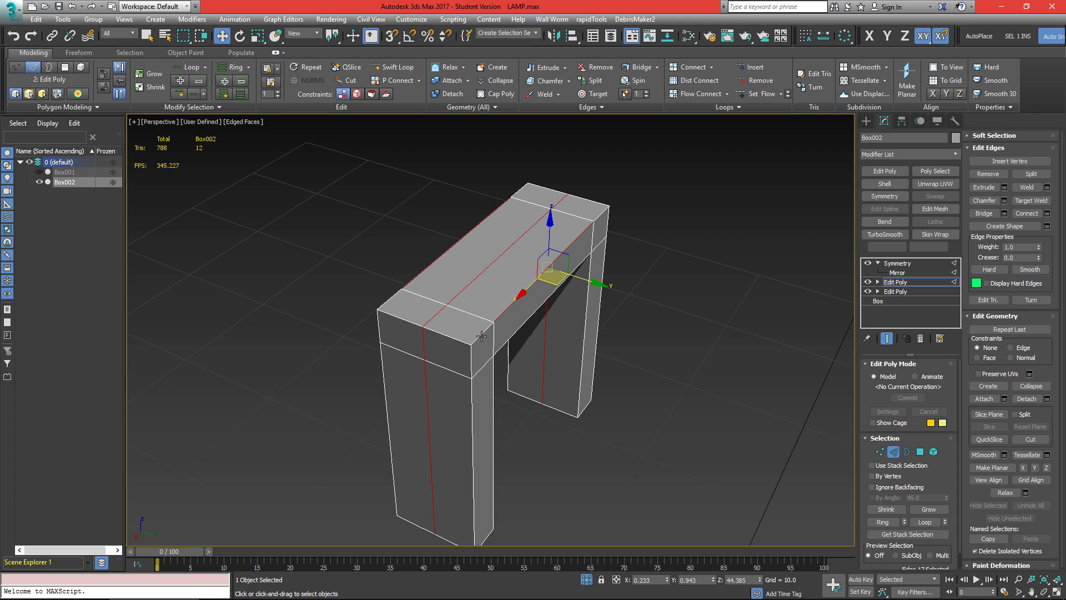
pyautogui.keyDown('ctrl'); pyautogui.click(479, 337); pyautogui.keyUp('ctrl')
pyautogui.keyDown('ctrl'); pyautogui.click(471, 361); pyautogui.keyUp('ctrl')
pyautogui.keyDown('ctrl'); pyautogui.click(472, 385); pyautogui.keyUp('ctrl')
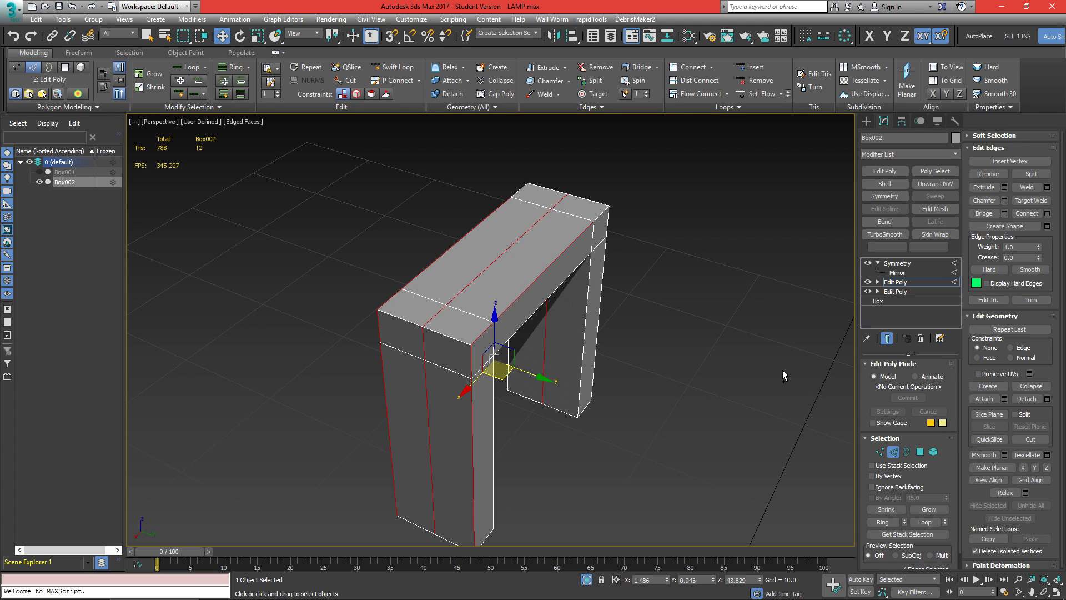
pyautogui.click(889, 339)
pyautogui.keyDown('alt'); pyautogui.moveTo(591, 243); pyautogui.dragTo(633, 241, button='middle'); pyautogui.keyUp('alt')
pyautogui.scroll(3, 627, 236)
pyautogui.keyDown('ctrl'); pyautogui.click(615, 218); pyautogui.keyUp('ctrl')
pyautogui.keyDown('ctrl'); pyautogui.click(638, 249); pyautogui.keyUp('ctrl')
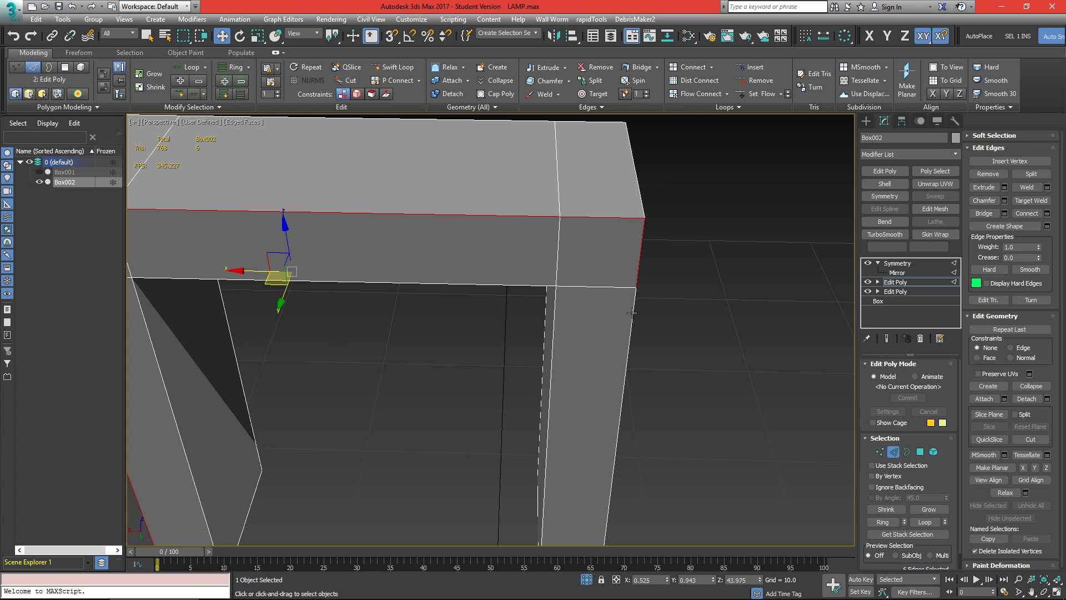
pyautogui.keyDown('ctrl'); pyautogui.click(632, 312); pyautogui.keyUp('ctrl')
pyautogui.scroll(-4, 632, 312)
pyautogui.keyDown('alt'); pyautogui.moveTo(439, 274); pyautogui.dragTo(504, 275, button='middle'); pyautogui.keyUp('alt')
pyautogui.scroll(1, 469, 294)
pyautogui.moveTo(469, 308); pyautogui.dragTo(495, 325, button='middle')
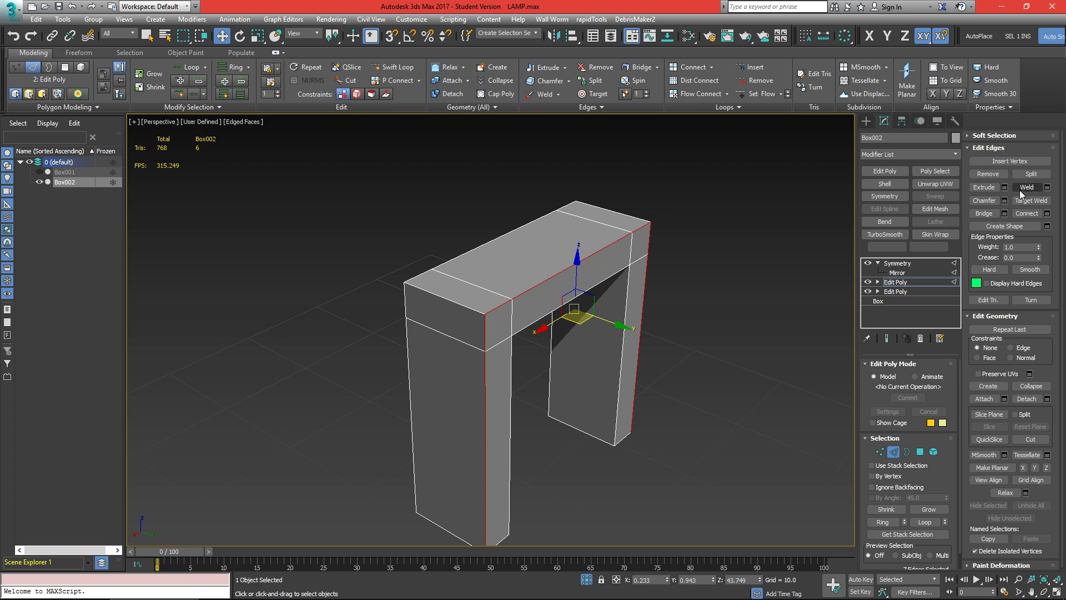
# Step: Apply a Quad Chamfer of 0.21 with 2 segments and 0.48 tension to the selected outer edges
pyautogui.click(1004, 201)
pyautogui.click(567, 252)
pyautogui.moveTo(521, 242); pyautogui.dragTo(758, 196)
pyautogui.moveTo(736, 238); pyautogui.dragTo(741, 282)
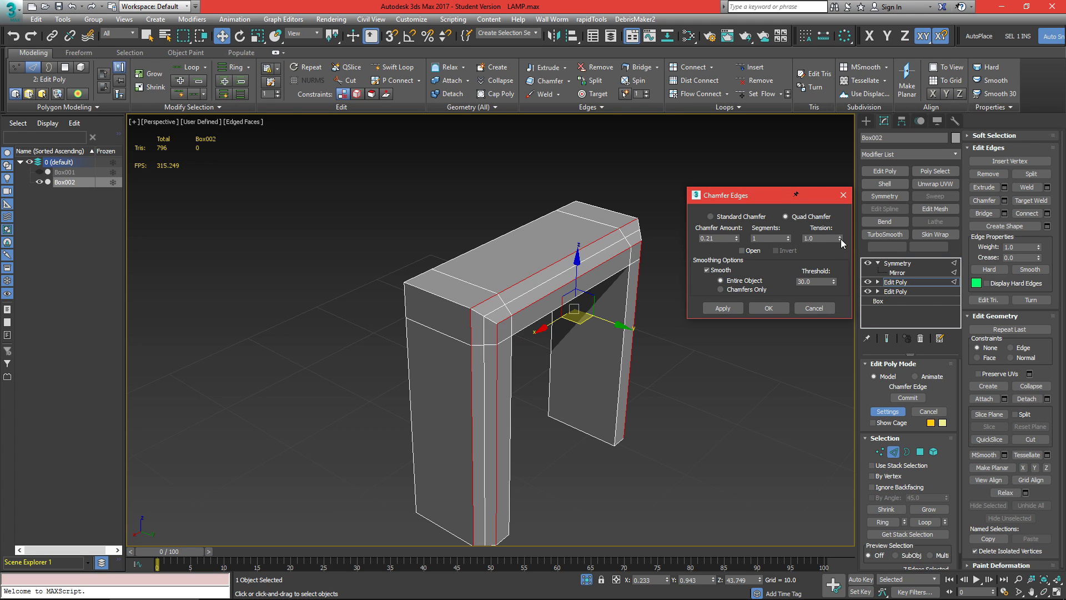
pyautogui.moveTo(835, 252); pyautogui.dragTo(835, 265)
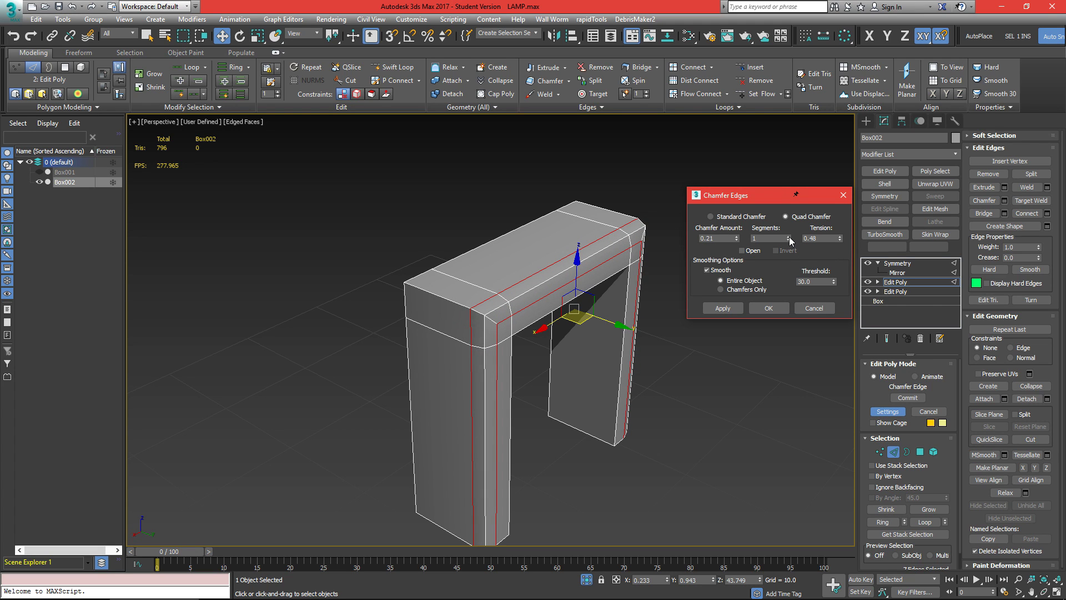
pyautogui.click(788, 237)
pyautogui.scroll(3, 514, 312)
pyautogui.moveTo(515, 313)
pyautogui.keyDown('alt'); pyautogui.mouseDown(button='middle')
pyautogui.moveTo(551, 298)
pyautogui.moveTo(505, 308)
pyautogui.moveTo(530, 312)
pyautogui.mouseUp(button='middle'); pyautogui.keyUp('alt')
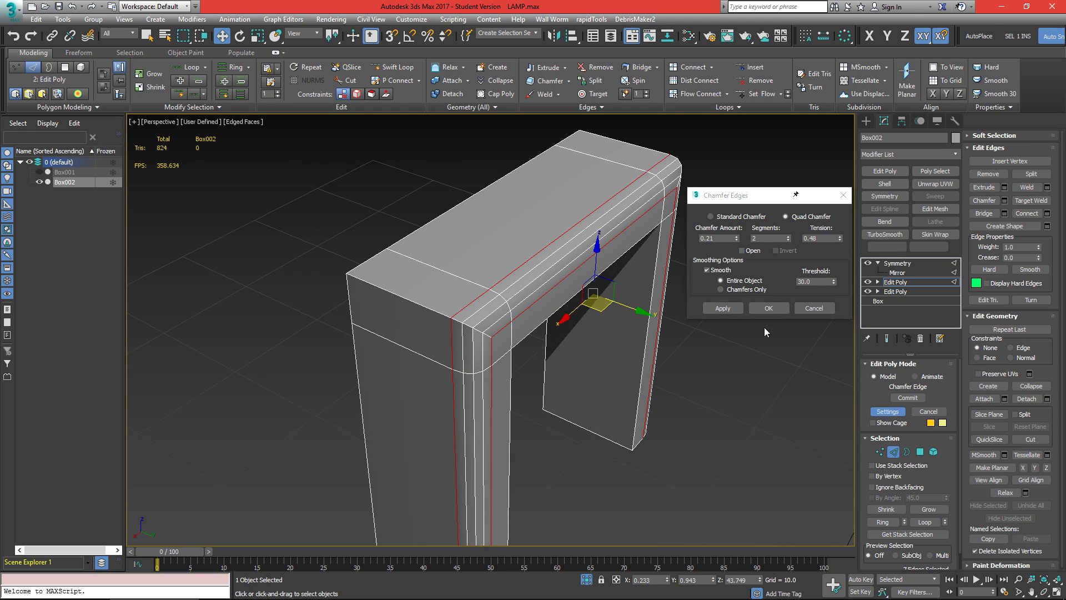
pyautogui.click(765, 309)
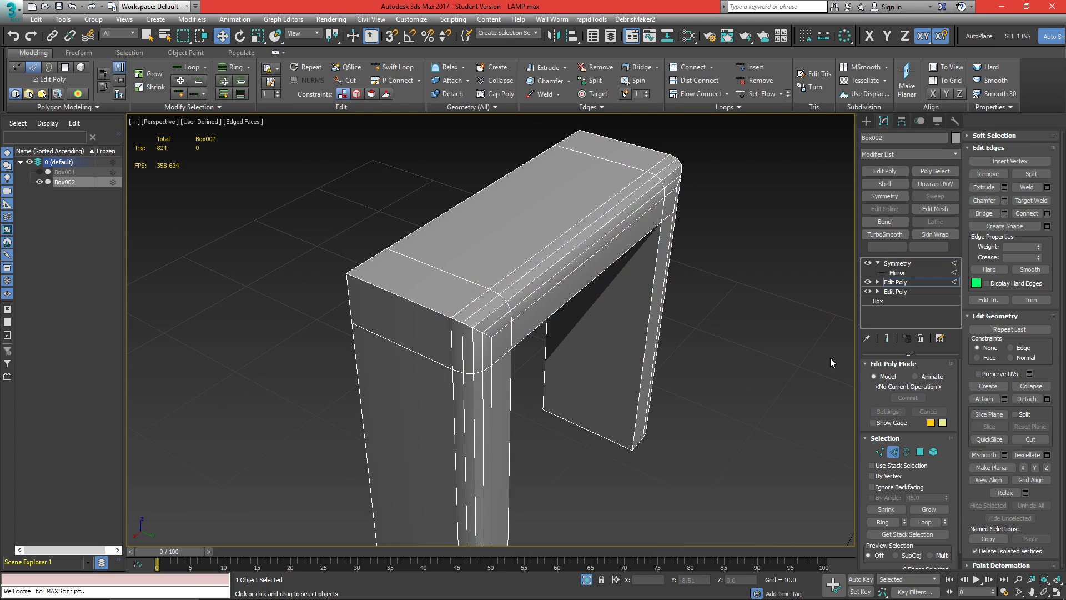
# Step: Switch to the Symmetry level and examine the mirrored chamfer on the arch's ends and corners
pyautogui.click(893, 264)
pyautogui.keyDown('alt'); pyautogui.moveTo(461, 292); pyautogui.dragTo(368, 327, button='middle'); pyautogui.keyUp('alt')
pyautogui.scroll(-2, 429, 322)
pyautogui.keyDown('alt'); pyautogui.moveTo(437, 322); pyautogui.dragTo(377, 330, button='middle'); pyautogui.keyUp('alt')
pyautogui.scroll(3, 487, 322)
pyautogui.moveTo(483, 338)
pyautogui.keyDown('alt'); pyautogui.mouseDown(button='middle')
pyautogui.moveTo(416, 350)
pyautogui.moveTo(483, 338)
pyautogui.moveTo(478, 372)
pyautogui.moveTo(469, 337)
pyautogui.mouseUp(button='middle'); pyautogui.keyUp('alt')
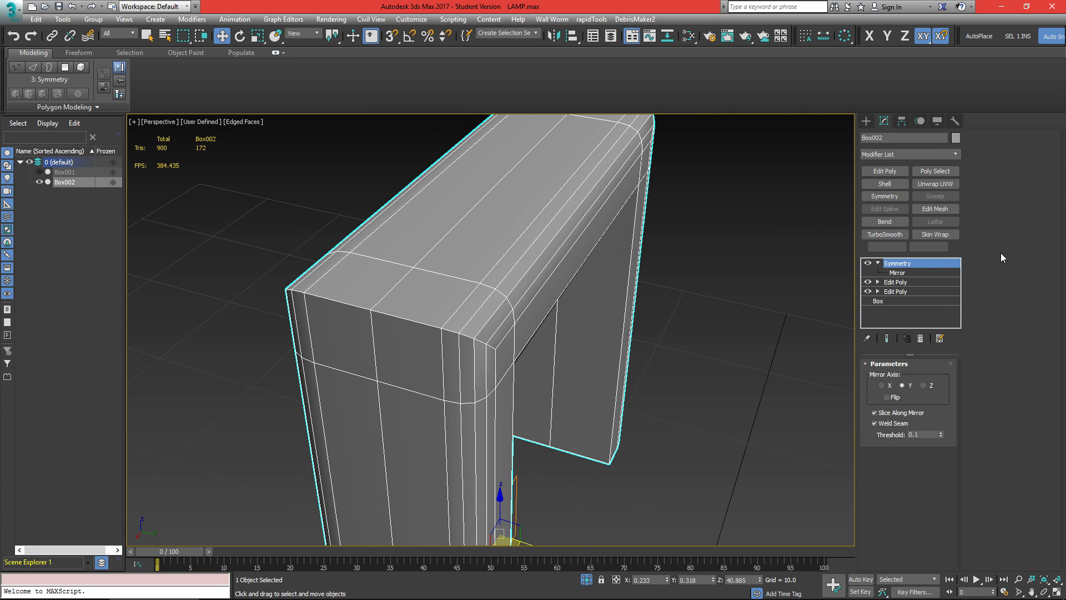
# Step: Delete the Edit Poly modifier that holds the chamfer from the stack
pyautogui.click(903, 283)
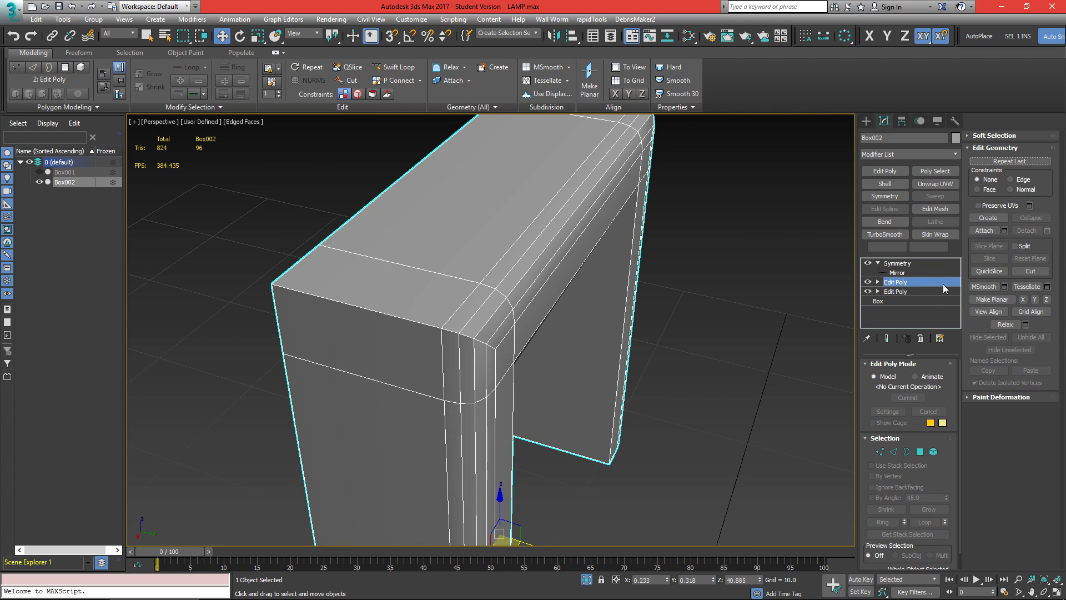
pyautogui.click(867, 282)
pyautogui.click(867, 282)
pyautogui.rightClick(867, 282)
pyautogui.click(921, 296)
# Step: Add an Edit Poly modifier below the Symmetry and select the arch's outer top and vertical corner edges on the front side
pyautogui.click(885, 172)
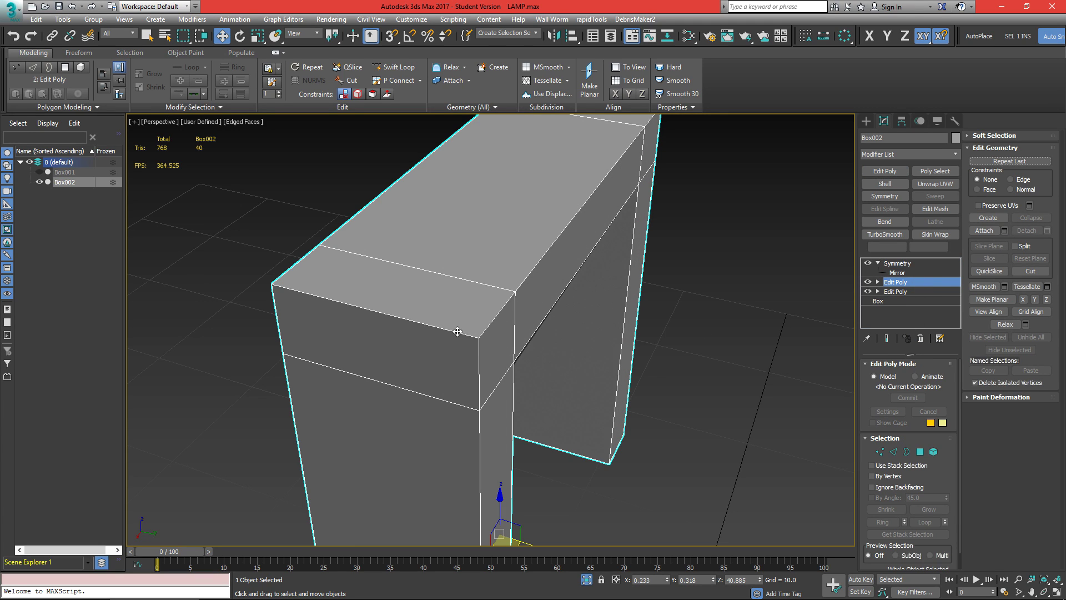
pyautogui.press('2')
pyautogui.click(456, 331)
pyautogui.keyDown('ctrl'); pyautogui.click(479, 359); pyautogui.keyUp('ctrl')
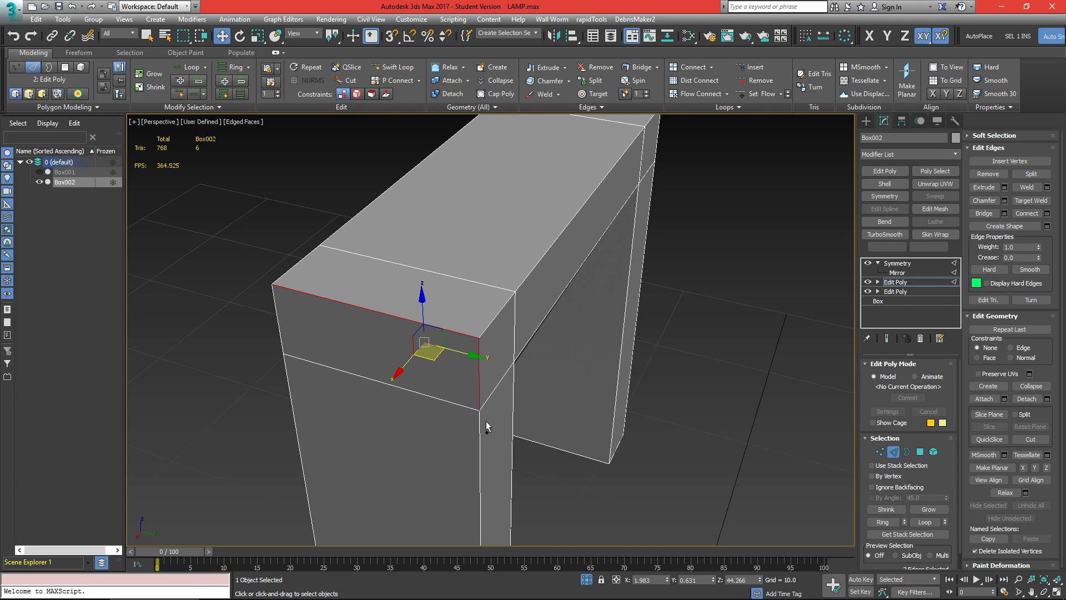
pyautogui.keyDown('ctrl'); pyautogui.click(480, 427); pyautogui.keyUp('ctrl')
pyautogui.keyDown('ctrl'); pyautogui.doubleClick(495, 315); pyautogui.keyUp('ctrl')
pyautogui.scroll(-3, 495, 314)
pyautogui.moveTo(495, 314); pyautogui.dragTo(416, 239, button='middle')
pyautogui.keyDown('ctrl'); pyautogui.doubleClick(526, 164); pyautogui.keyUp('ctrl')
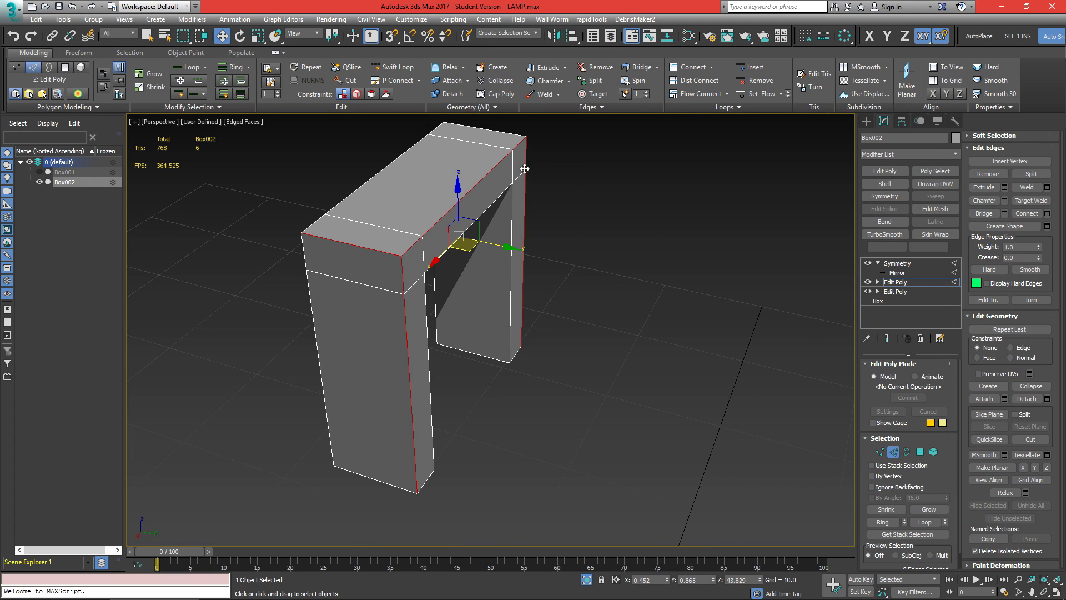
pyautogui.moveTo(741, 271); pyautogui.dragTo(764, 295, button='middle')
pyautogui.keyDown('alt'); pyautogui.moveTo(528, 155); pyautogui.dragTo(389, 189, button='middle'); pyautogui.keyUp('alt')
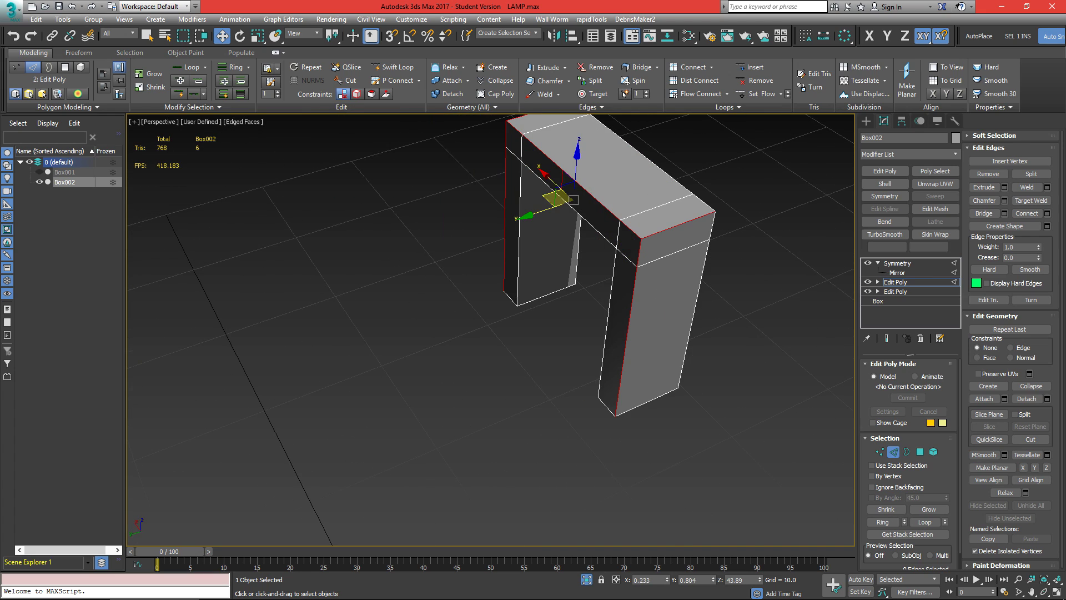
# Step: Apply a Quad Chamfer of 0.17 with 2 segments and 0.5 tension to the arch's selected outer edges
pyautogui.click(1004, 201)
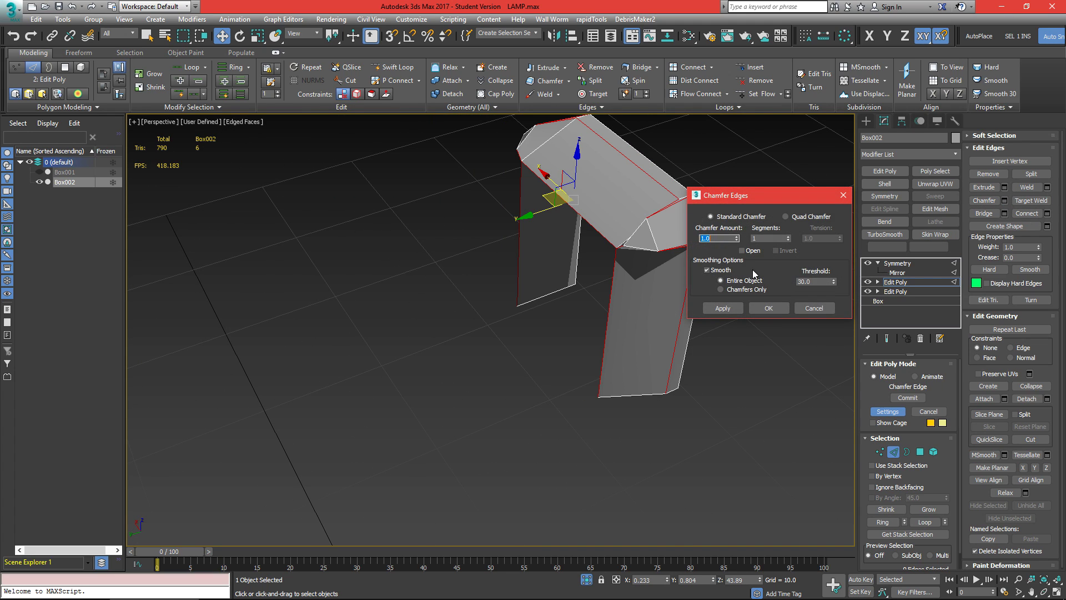
pyautogui.moveTo(736, 239); pyautogui.dragTo(737, 283)
pyautogui.click(808, 217)
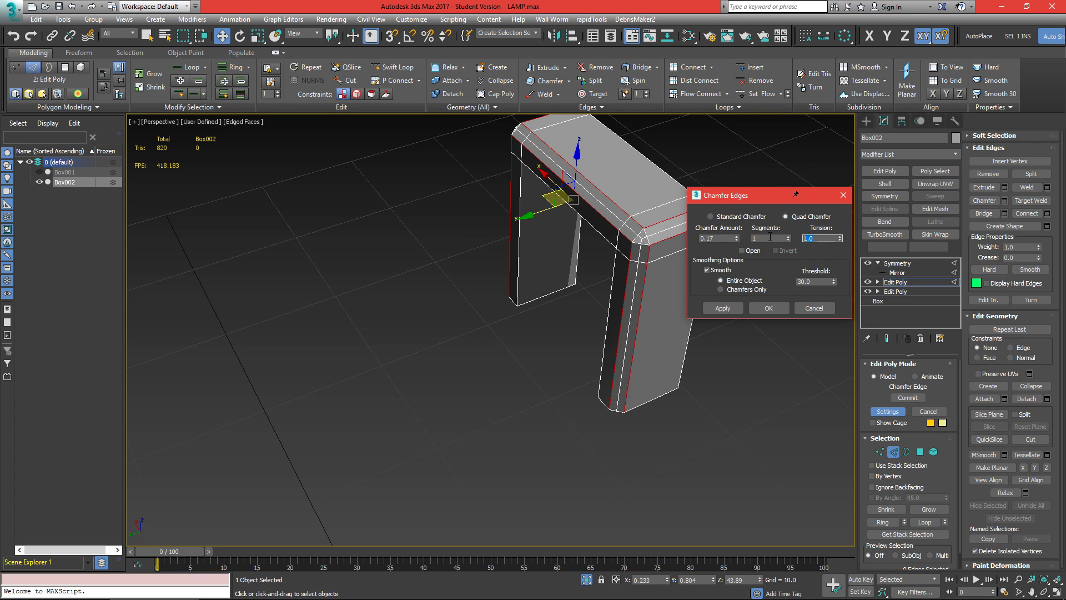
pyautogui.click(788, 235)
pyautogui.scroll(5, 591, 215)
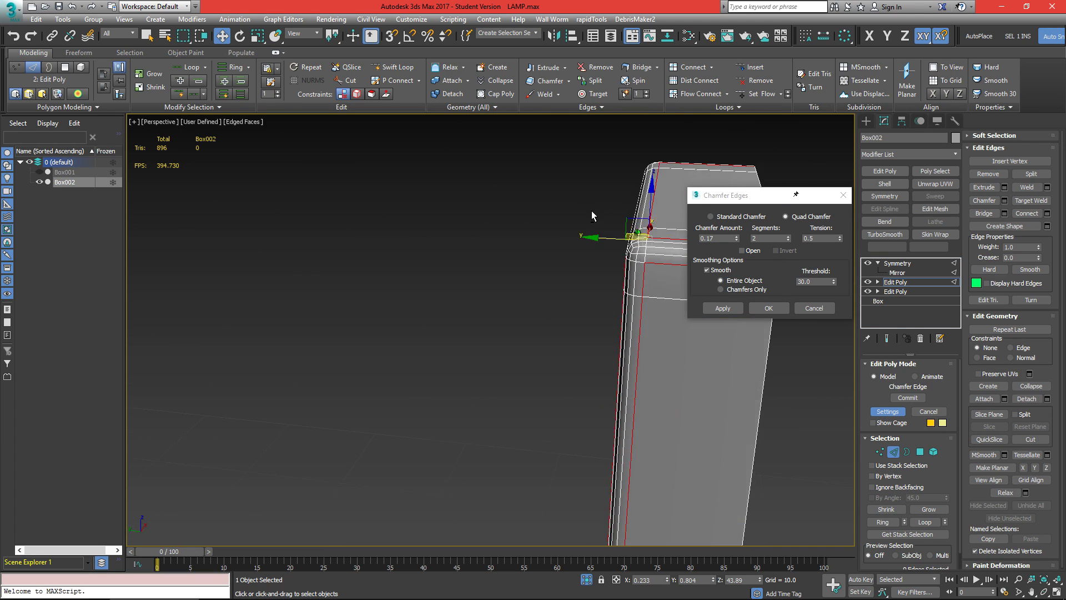
pyautogui.click(723, 309)
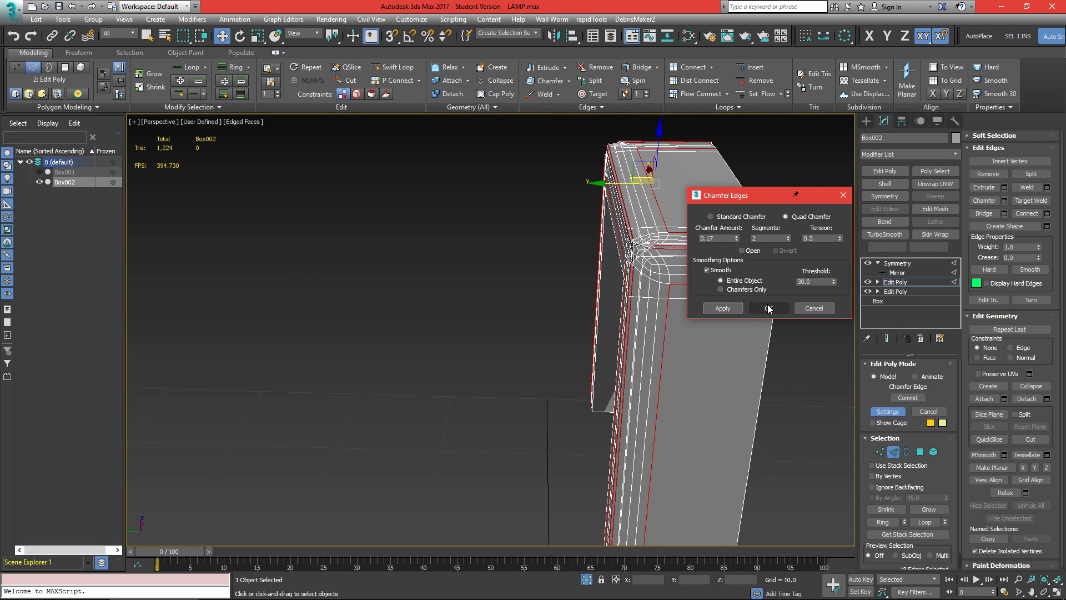
pyautogui.click(815, 309)
# Step: Return to the Symmetry level to show the mirrored chamfer, then deselect the arch and end its isolation
pyautogui.scroll(-5, 774, 284)
pyautogui.click(905, 282)
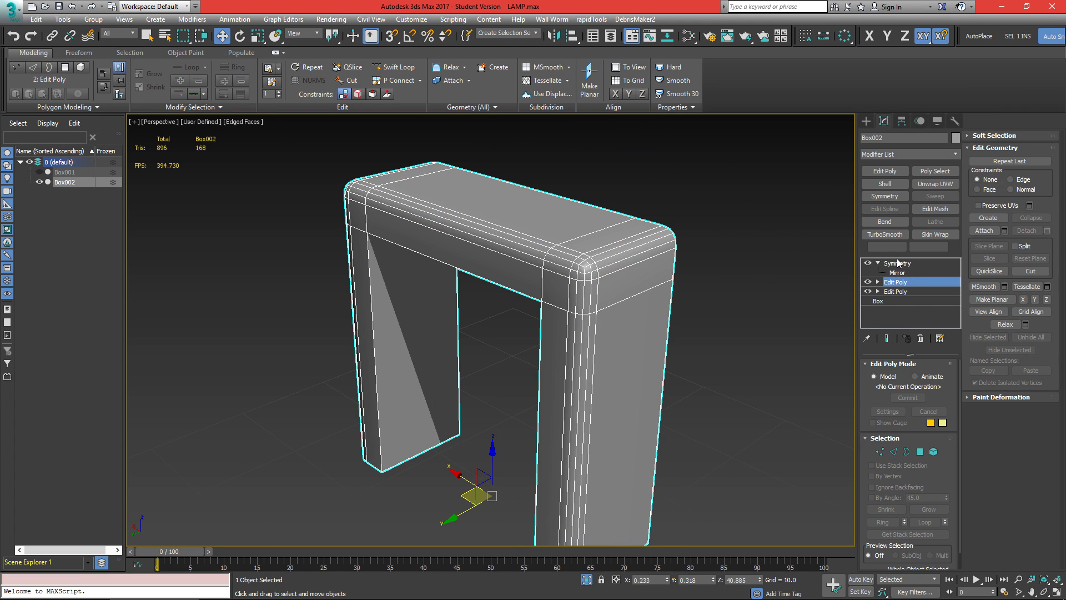
pyautogui.click(899, 263)
pyautogui.keyDown('alt'); pyautogui.moveTo(528, 288); pyautogui.dragTo(500, 261, button='middle'); pyautogui.keyUp('alt')
pyautogui.click(664, 267)
pyautogui.hotkey('alt', 'q')
# Step: Examine the whole model from several sides with edged faces turned off
pyautogui.keyDown('alt'); pyautogui.moveTo(547, 305); pyautogui.dragTo(568, 301, button='middle'); pyautogui.keyUp('alt')
pyautogui.scroll(-3, 568, 301)
pyautogui.moveTo(572, 372); pyautogui.dragTo(561, 233, button='middle')
pyautogui.keyDown('alt'); pyautogui.moveTo(547, 291); pyautogui.dragTo(557, 272, button='middle'); pyautogui.keyUp('alt')
pyautogui.moveTo(557, 272)
pyautogui.mouseDown(button='middle')
pyautogui.moveTo(549, 354)
pyautogui.moveTo(577, 281)
pyautogui.moveTo(544, 310)
pyautogui.moveTo(513, 284)
pyautogui.moveTo(527, 285)
pyautogui.moveTo(502, 316)
pyautogui.moveTo(467, 307)
pyautogui.mouseUp(button='middle')
pyautogui.scroll(-3, 543, 310)
pyautogui.press('F4')
pyautogui.scroll(3, 512, 315)
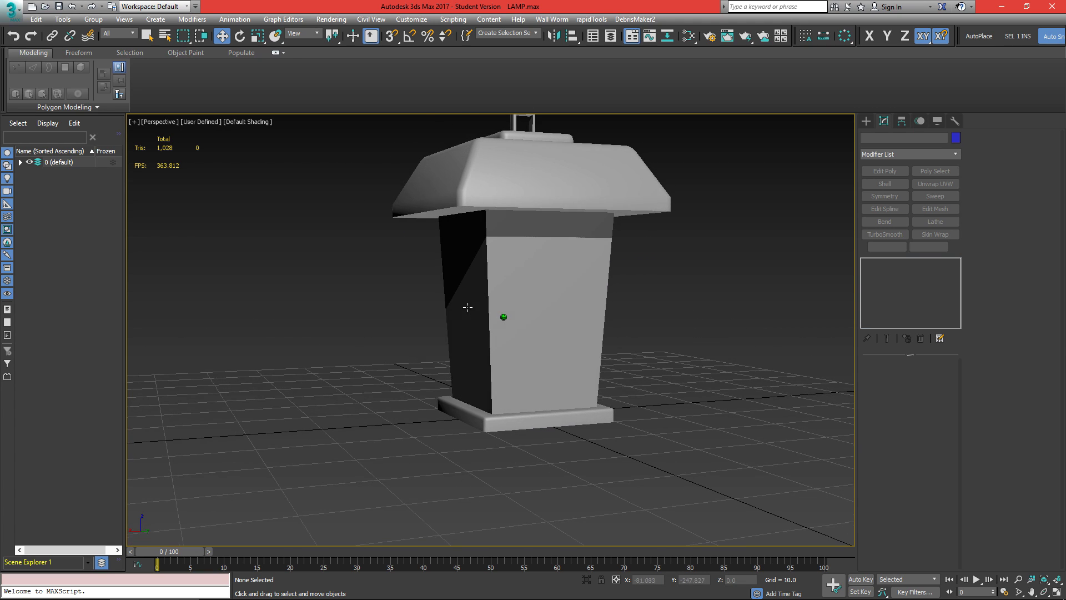
# Step: Add another Edit Poly modifier on top of the pedestal's stack and show edged faces again
pyautogui.click(467, 307)
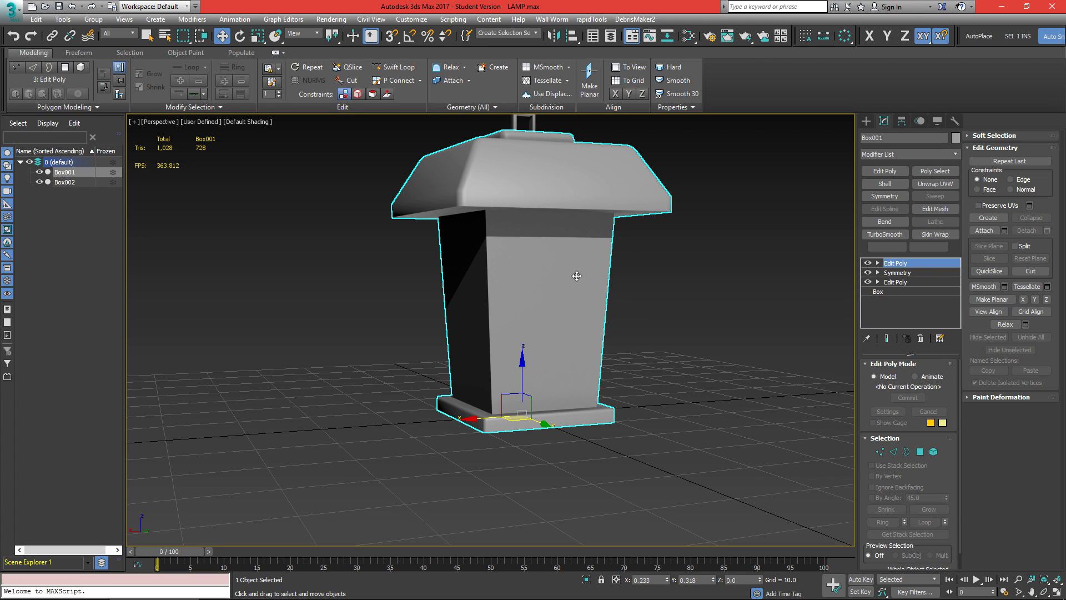
pyautogui.scroll(5, 513, 319)
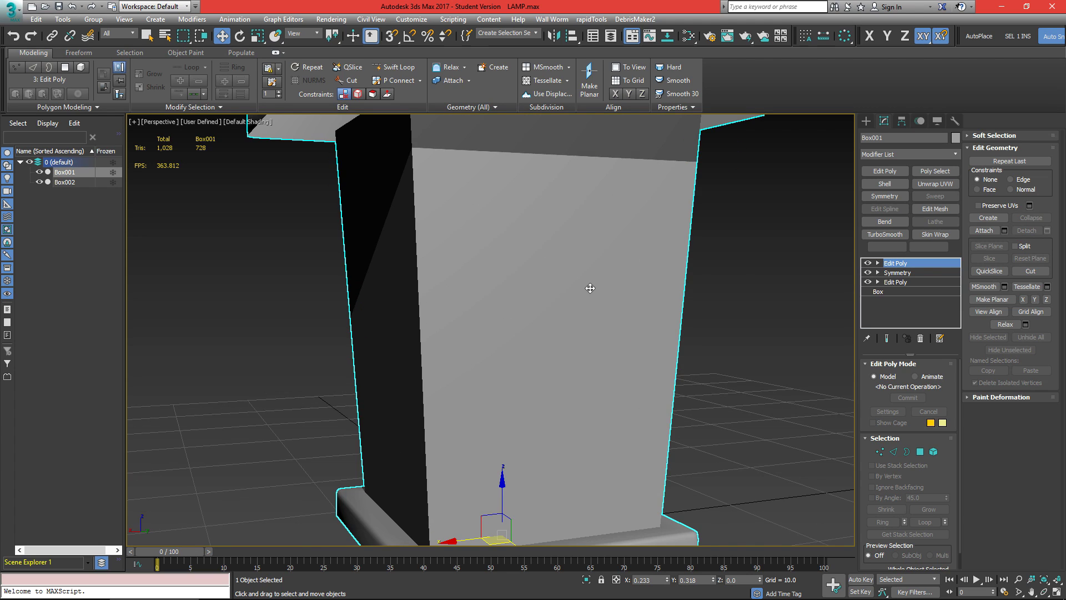
pyautogui.click(883, 171)
pyautogui.scroll(-2, 532, 239)
pyautogui.moveTo(519, 295)
pyautogui.keyDown('alt'); pyautogui.mouseDown(button='middle')
pyautogui.moveTo(543, 294)
pyautogui.moveTo(482, 310)
pyautogui.moveTo(353, 414)
pyautogui.mouseUp(button='middle'); pyautogui.keyUp('alt')
pyautogui.press('F4')
# Step: Select all side polygons around the pedestal body between the head and the base
pyautogui.press('4')
pyautogui.click(485, 287)
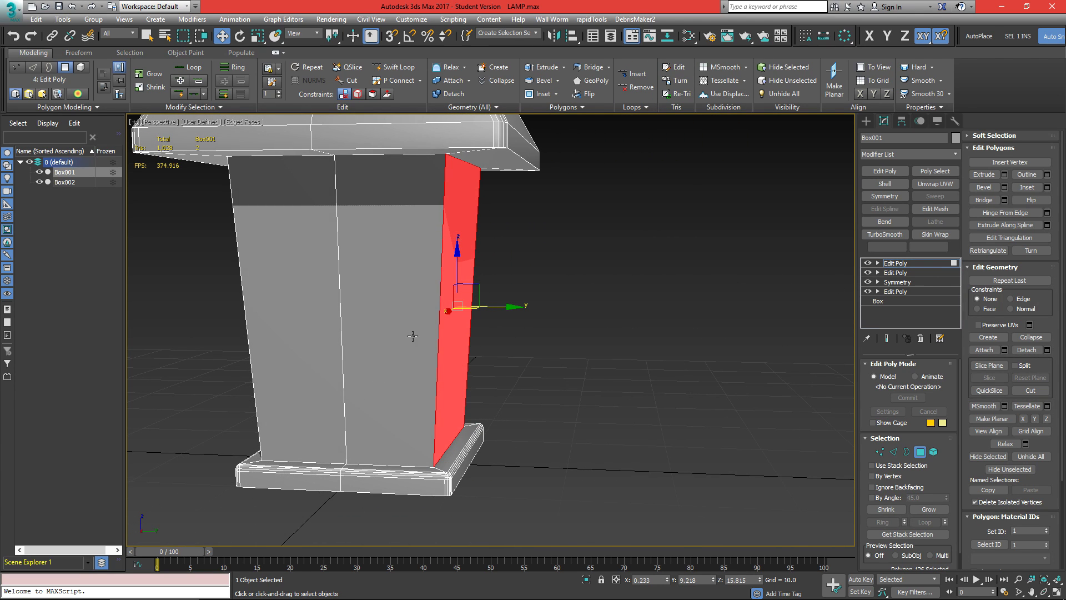
pyautogui.keyDown('ctrl'); pyautogui.click(395, 318); pyautogui.keyUp('ctrl')
pyautogui.keyDown('ctrl'); pyautogui.click(332, 315); pyautogui.keyUp('ctrl')
pyautogui.keyDown('alt'); pyautogui.moveTo(347, 312); pyautogui.dragTo(599, 323, button='middle'); pyautogui.keyUp('alt')
pyautogui.keyDown('ctrl'); pyautogui.click(627, 329); pyautogui.keyUp('ctrl')
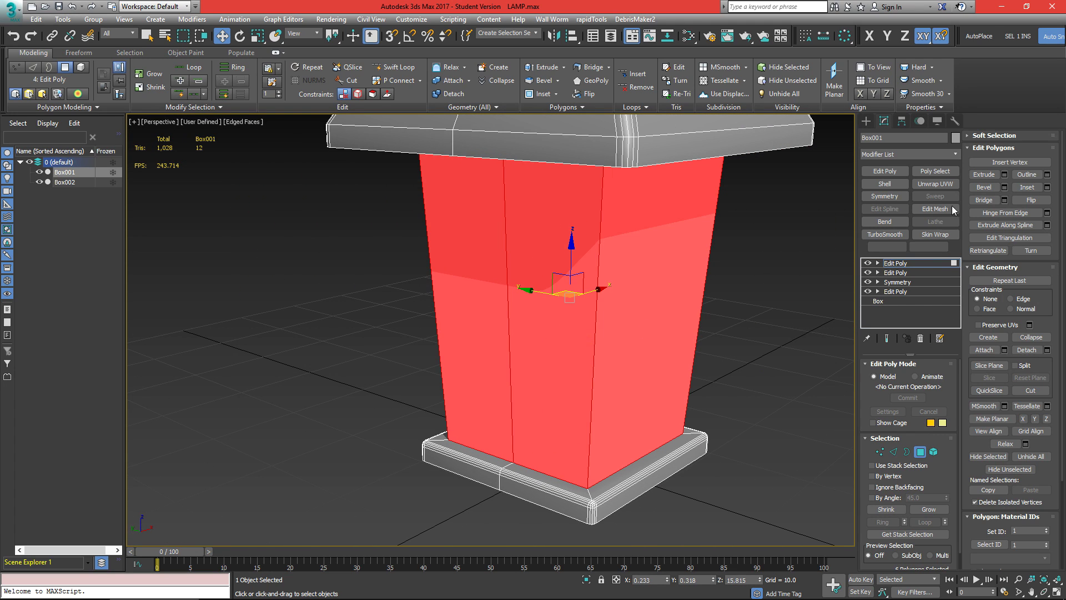
pyautogui.click(1046, 187)
pyautogui.moveTo(816, 226); pyautogui.dragTo(757, 97)
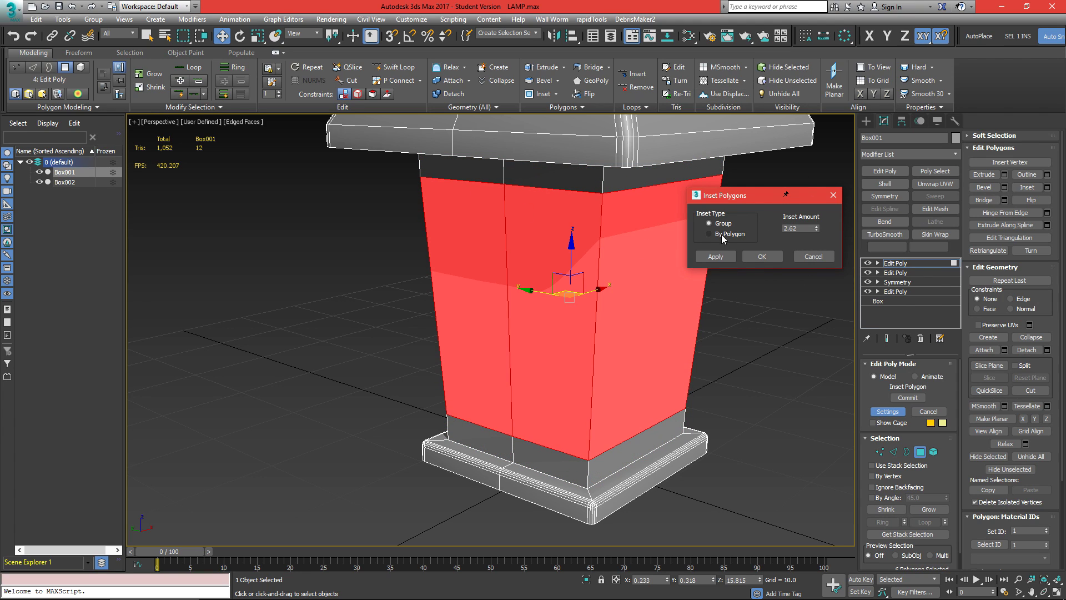
pyautogui.click(717, 234)
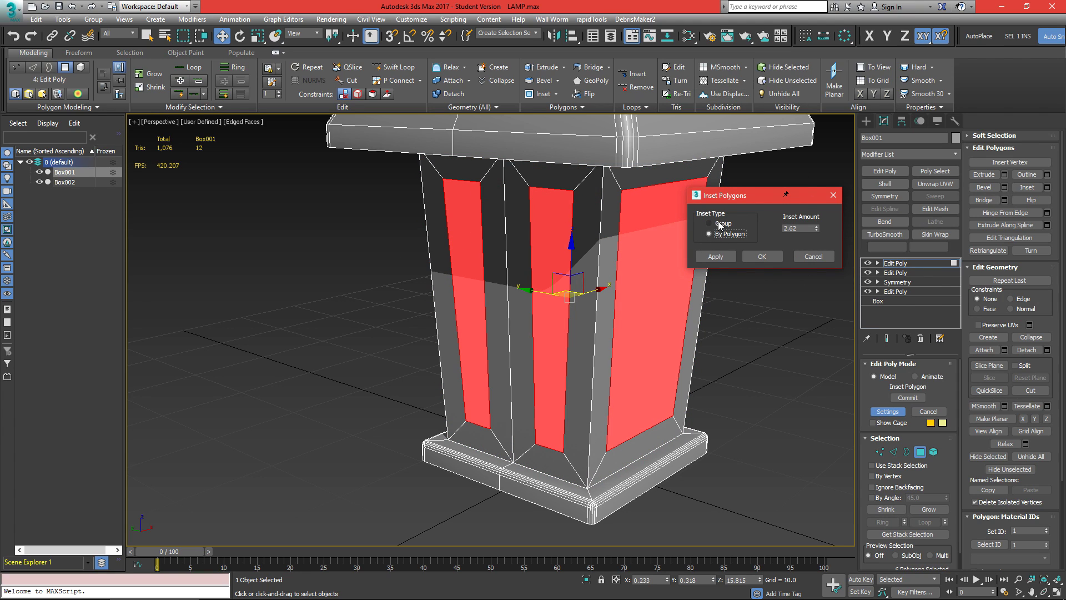
pyautogui.click(808, 257)
# Step: Remove the vertical edge loop that runs through the middle of the pedestal
pyautogui.keyDown('alt'); pyautogui.moveTo(802, 257); pyautogui.dragTo(562, 357, button='middle'); pyautogui.keyUp('alt')
pyautogui.press('2')
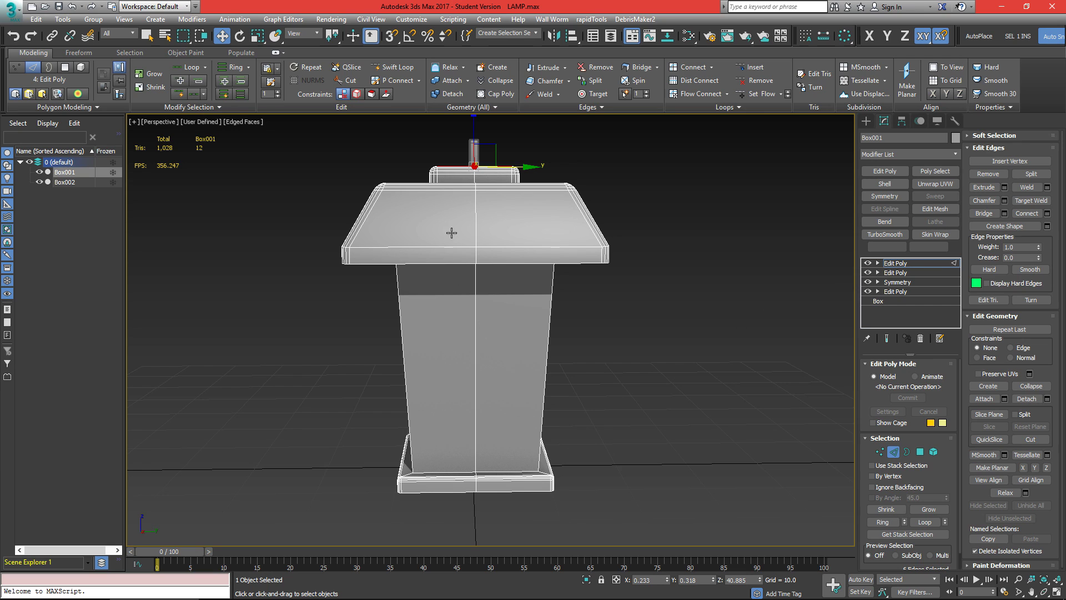
pyautogui.doubleClick(479, 205)
pyautogui.keyDown('alt'); pyautogui.moveTo(479, 205); pyautogui.dragTo(498, 221, button='middle'); pyautogui.keyUp('alt')
pyautogui.press('BackSpace')
# Step: Inset the pedestal body's four side polygons By Polygon with an amount of 0.917
pyautogui.keyDown('alt'); pyautogui.moveTo(476, 353); pyautogui.dragTo(548, 337, button='middle'); pyautogui.keyUp('alt')
pyautogui.press('4')
pyautogui.click(576, 333)
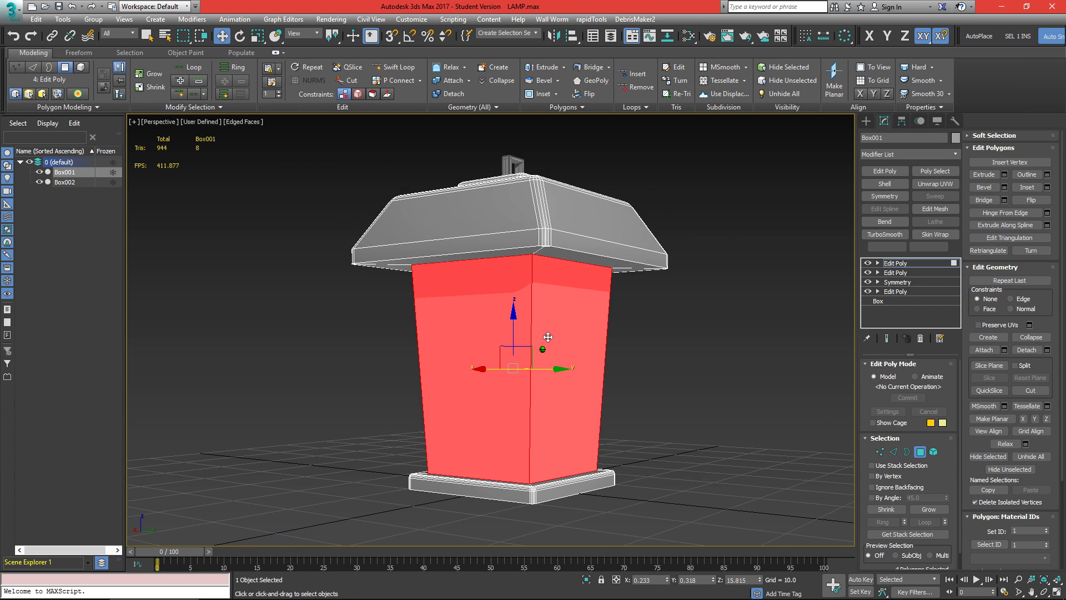
pyautogui.click(1047, 188)
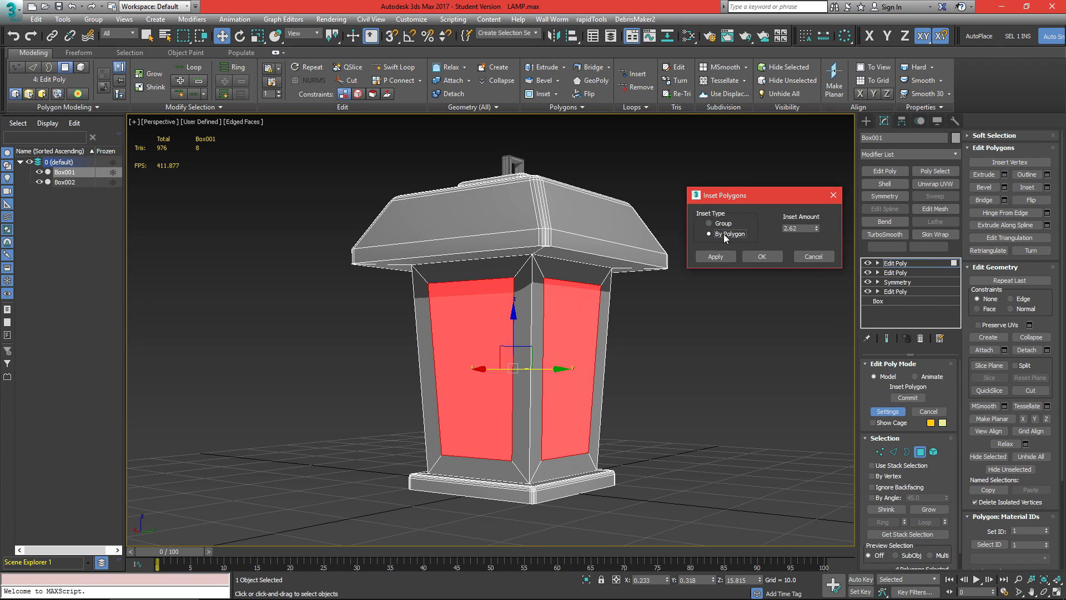
pyautogui.moveTo(815, 231); pyautogui.dragTo(815, 266)
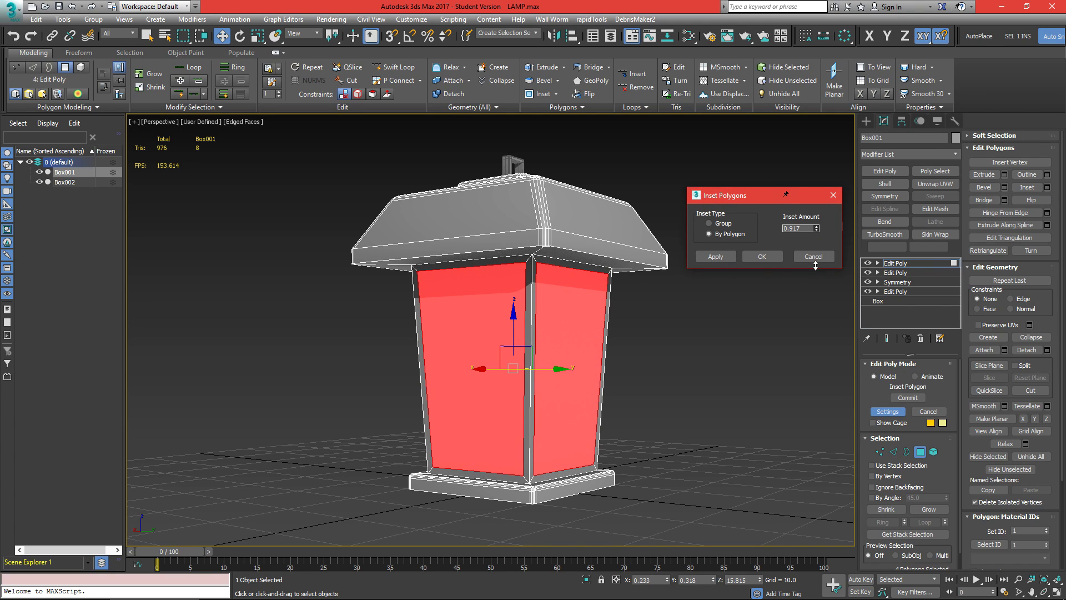
pyautogui.click(775, 260)
# Step: Extrude the inset side panels inward with a height of -0.79 and the Local Normal type
pyautogui.scroll(5, 611, 289)
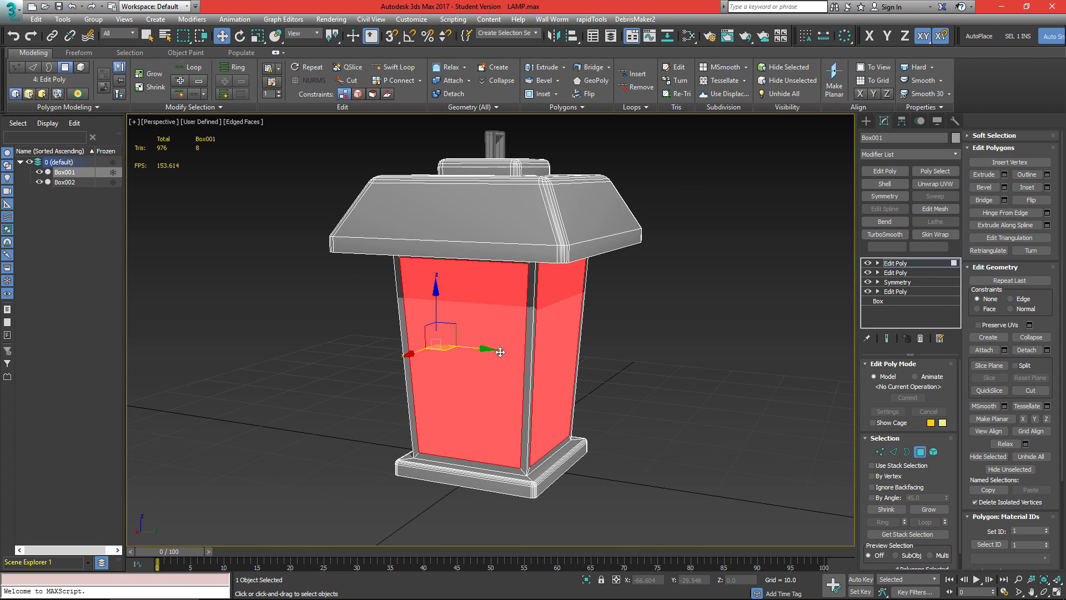
pyautogui.click(1004, 175)
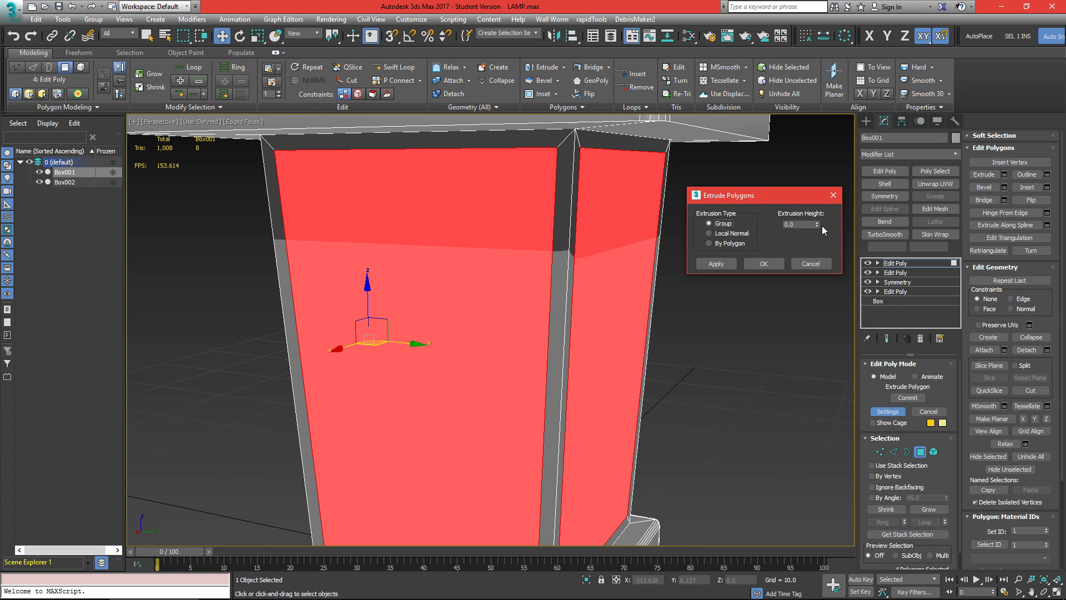
pyautogui.moveTo(815, 225); pyautogui.dragTo(818, 270)
pyautogui.keyDown('alt'); pyautogui.moveTo(367, 281); pyautogui.dragTo(311, 260, button='middle'); pyautogui.keyUp('alt')
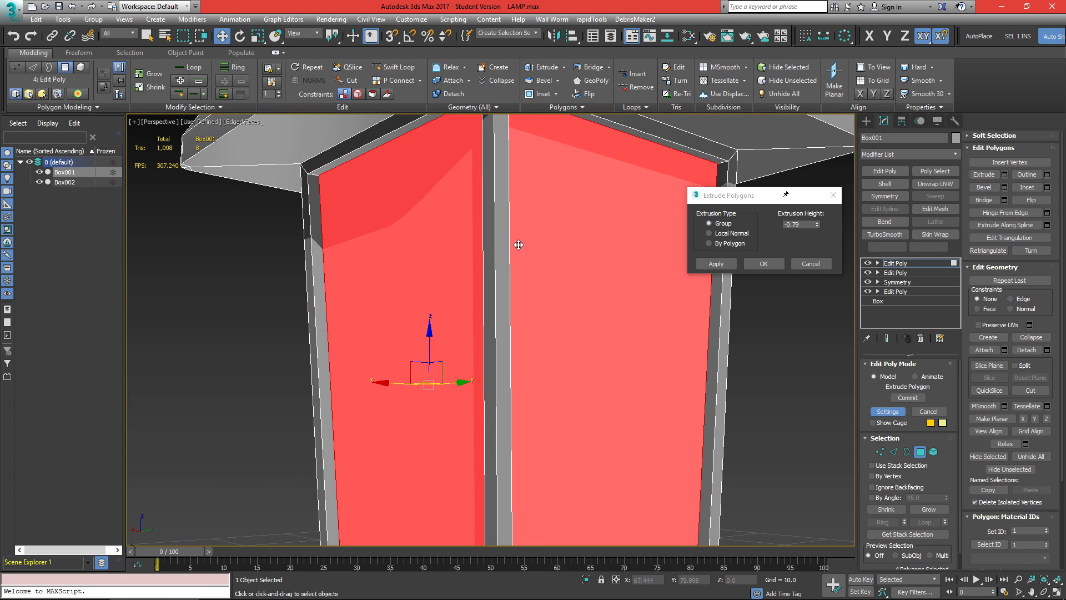
pyautogui.click(720, 234)
pyautogui.keyDown('alt'); pyautogui.moveTo(590, 246); pyautogui.dragTo(616, 211, button='middle'); pyautogui.keyUp('alt')
# Step: Set the side panels' extrusion height to -0.81 and accept the extrusion
pyautogui.moveTo(817, 224); pyautogui.dragTo(817, 234)
pyautogui.keyDown('alt'); pyautogui.moveTo(544, 222); pyautogui.dragTo(567, 228, button='middle'); pyautogui.keyUp('alt')
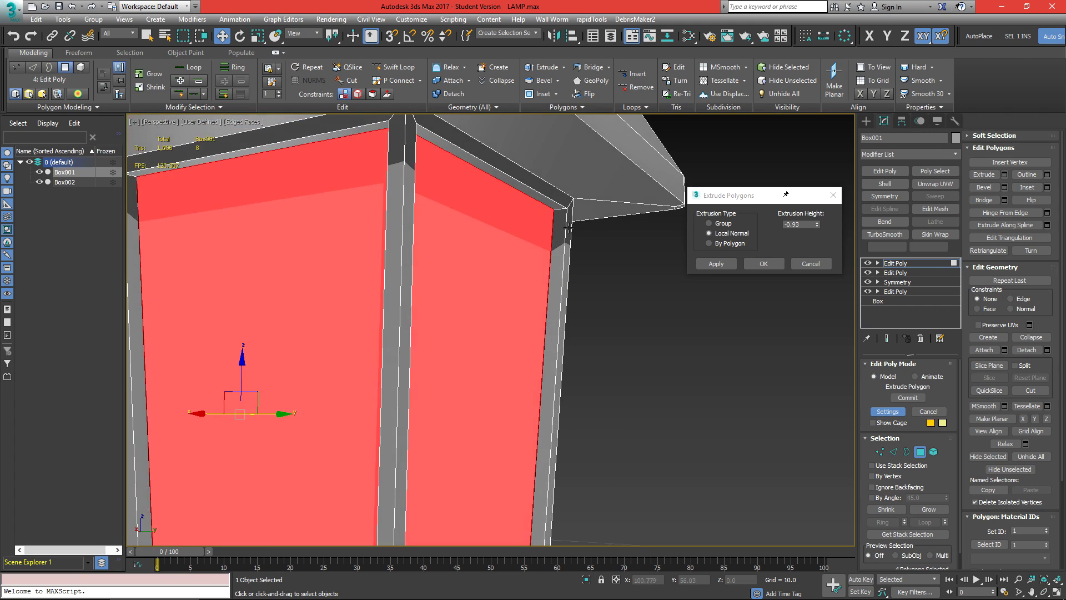
pyautogui.scroll(6, 561, 222)
pyautogui.keyDown('alt'); pyautogui.moveTo(514, 198); pyautogui.dragTo(492, 170, button='middle'); pyautogui.keyUp('alt')
pyautogui.moveTo(816, 225); pyautogui.dragTo(822, 218)
pyautogui.scroll(-3, 554, 245)
pyautogui.keyDown('alt'); pyautogui.moveTo(563, 254); pyautogui.dragTo(611, 311, button='middle'); pyautogui.keyUp('alt')
pyautogui.scroll(-4, 480, 279)
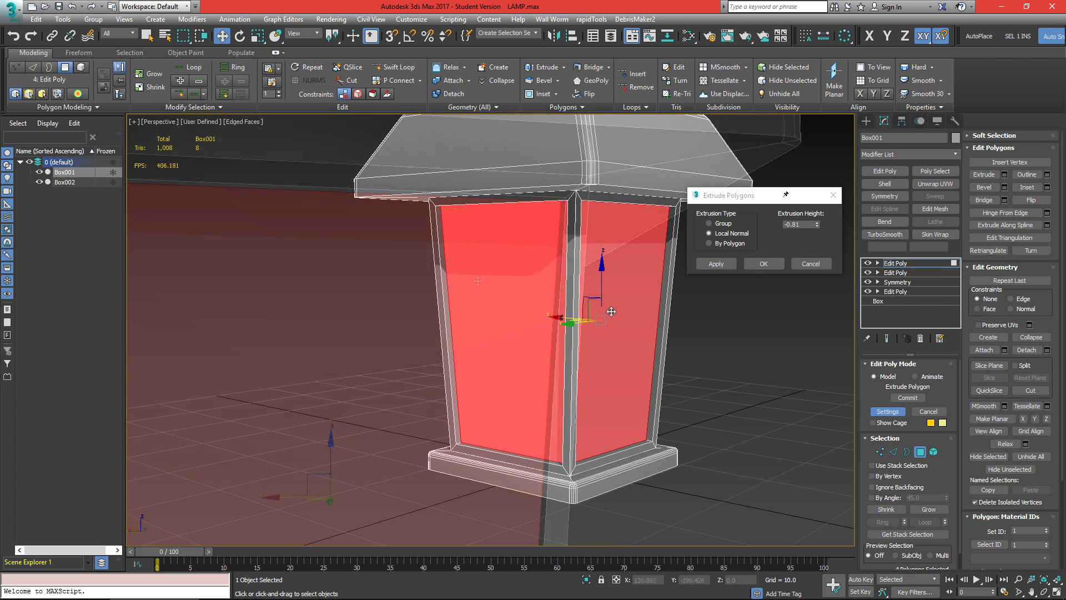
pyautogui.click(780, 265)
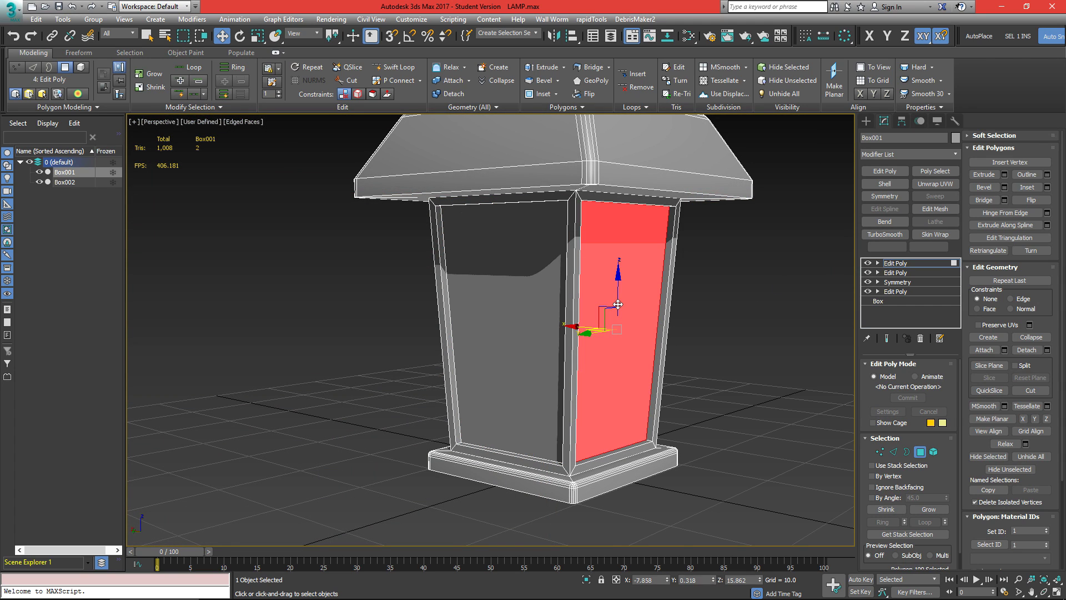
pyautogui.scroll(3, 739, 342)
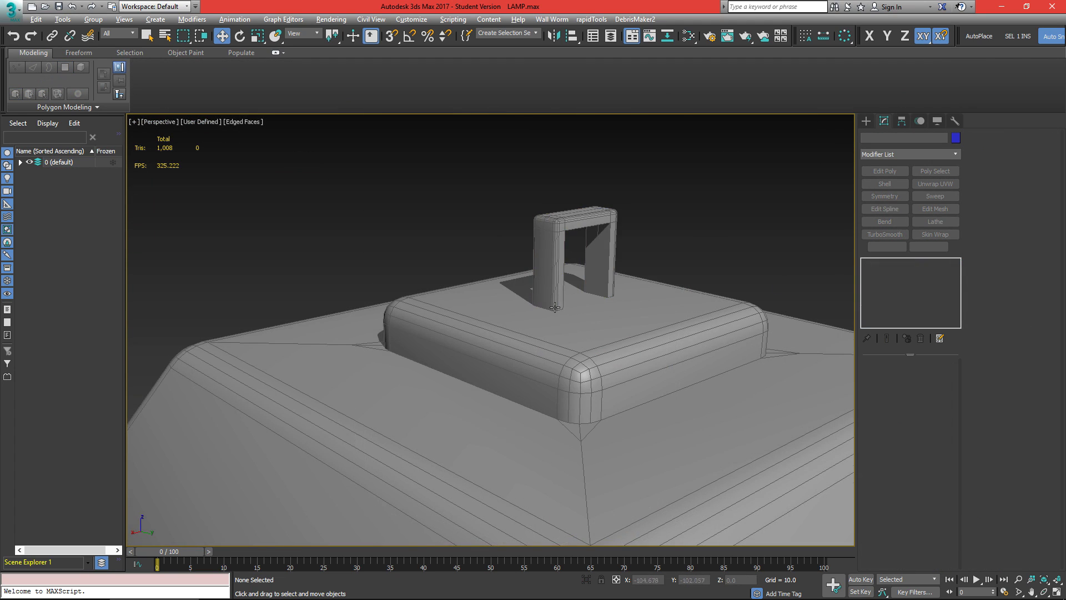
pyautogui.keyDown('alt'); pyautogui.moveTo(555, 307); pyautogui.dragTo(514, 312, button='middle'); pyautogui.keyUp('alt')
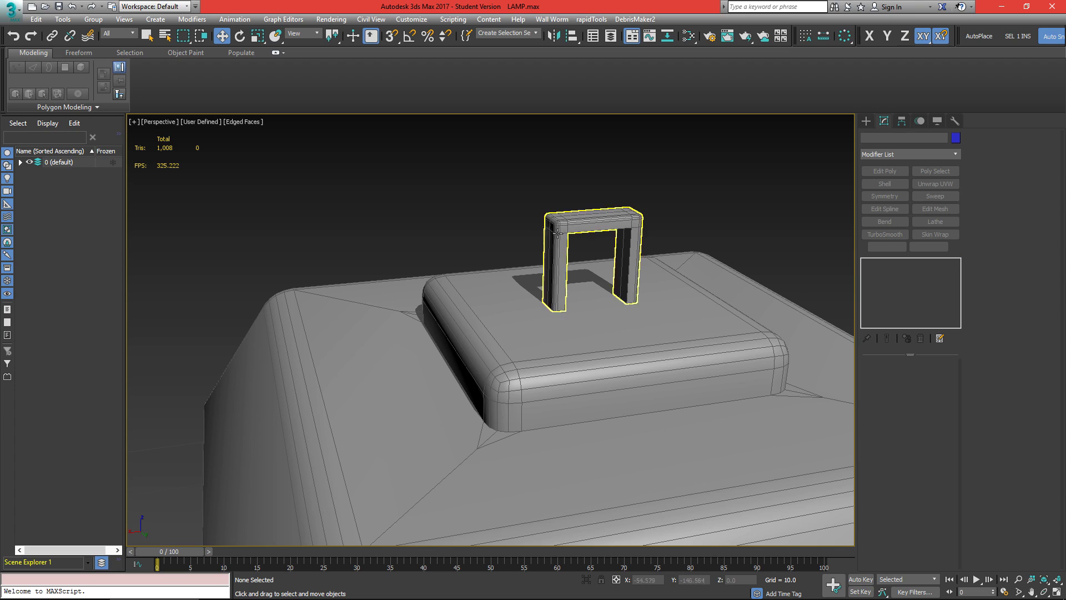
pyautogui.keyDown('alt'); pyautogui.moveTo(561, 221); pyautogui.dragTo(581, 342, button='middle'); pyautogui.keyUp('alt')
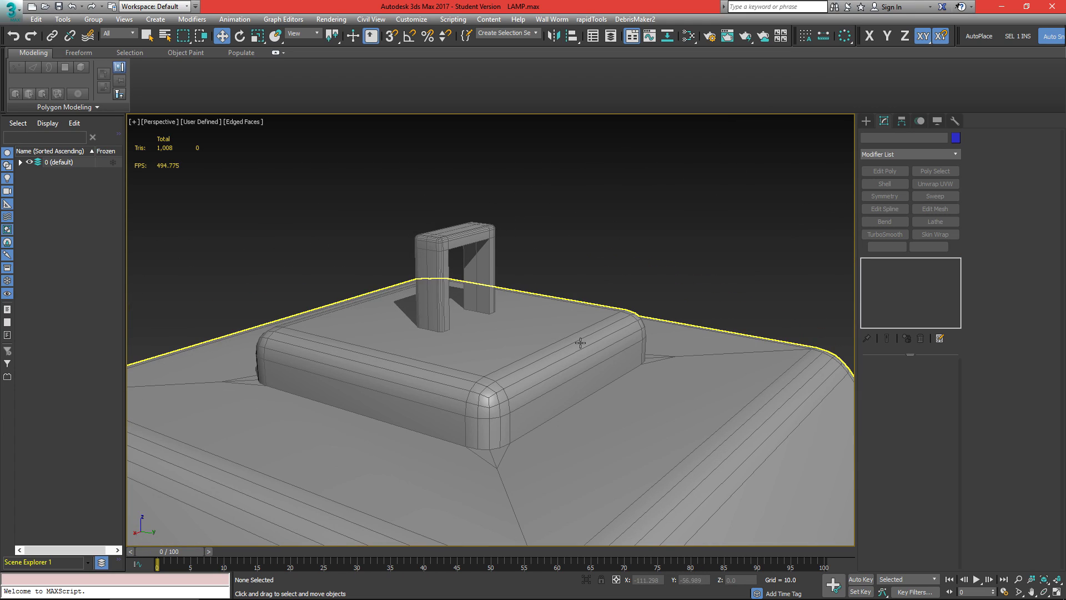
pyautogui.click(867, 122)
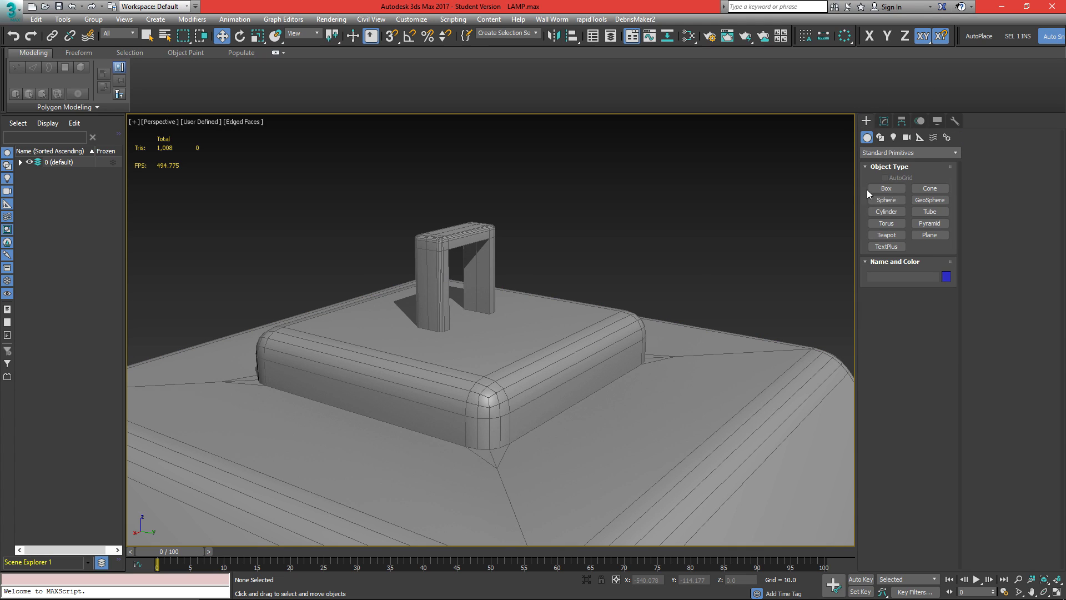
pyautogui.click(880, 138)
pyautogui.click(890, 209)
pyautogui.keyDown('alt'); pyautogui.moveTo(574, 309); pyautogui.dragTo(590, 327, button='middle'); pyautogui.keyUp('alt')
pyautogui.scroll(-3, 490, 348)
pyautogui.hotkey('alt', 'w')
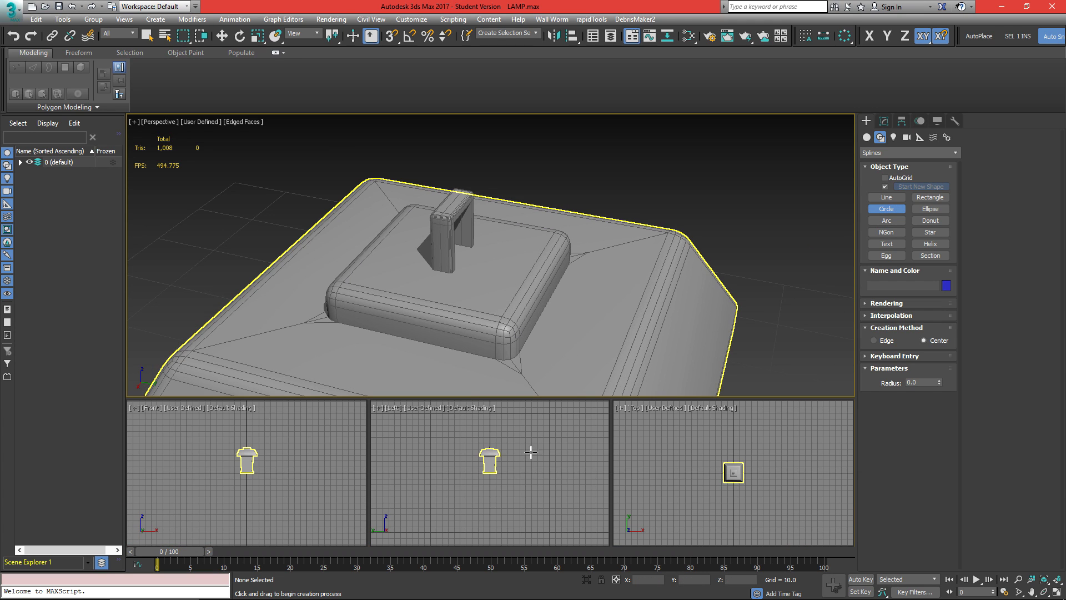
pyautogui.rightClick(688, 461)
pyautogui.hotkey('alt', 'w')
pyautogui.moveTo(417, 339); pyautogui.dragTo(525, 350, button='middle')
pyautogui.press('F3')
pyautogui.scroll(8, 471, 301)
pyautogui.press('F3')
pyautogui.press('F3')
pyautogui.press('F3')
pyautogui.press('F3')
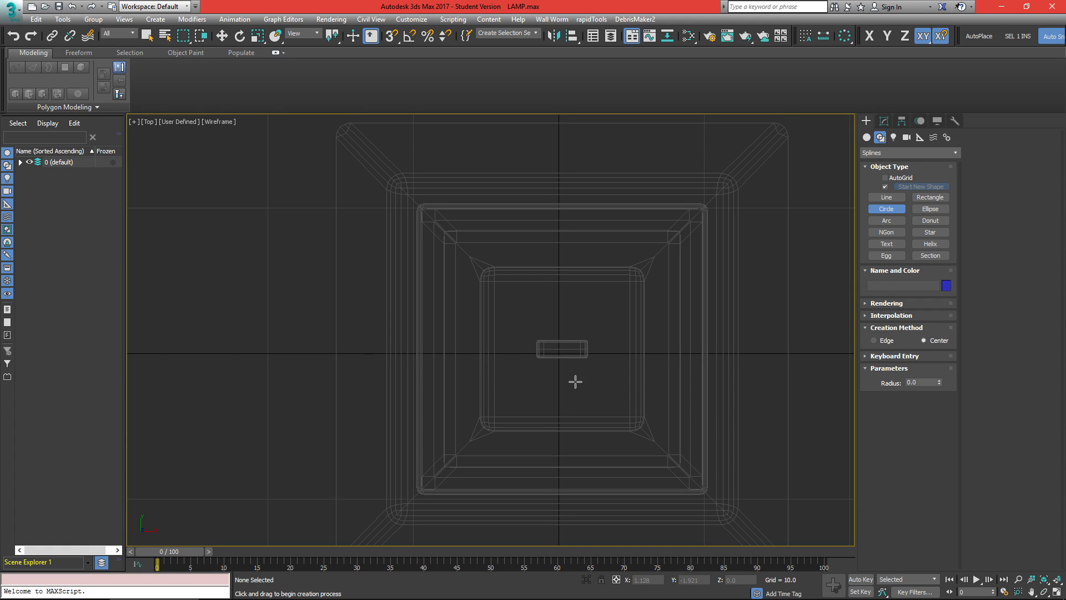
pyautogui.scroll(-2, 731, 187)
pyautogui.click(878, 209)
pyautogui.moveTo(804, 180); pyautogui.dragTo(771, 187, button='middle')
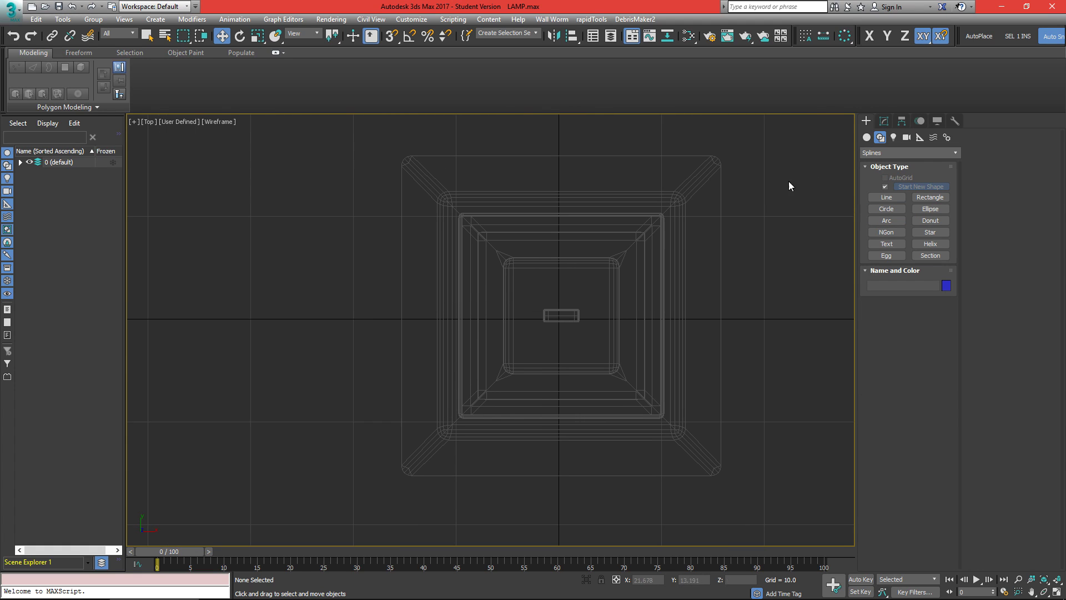
# Step: Add an Edit Poly modifier to the pedestal and attach the arch piece to it
pyautogui.click(883, 121)
pyautogui.click(680, 269)
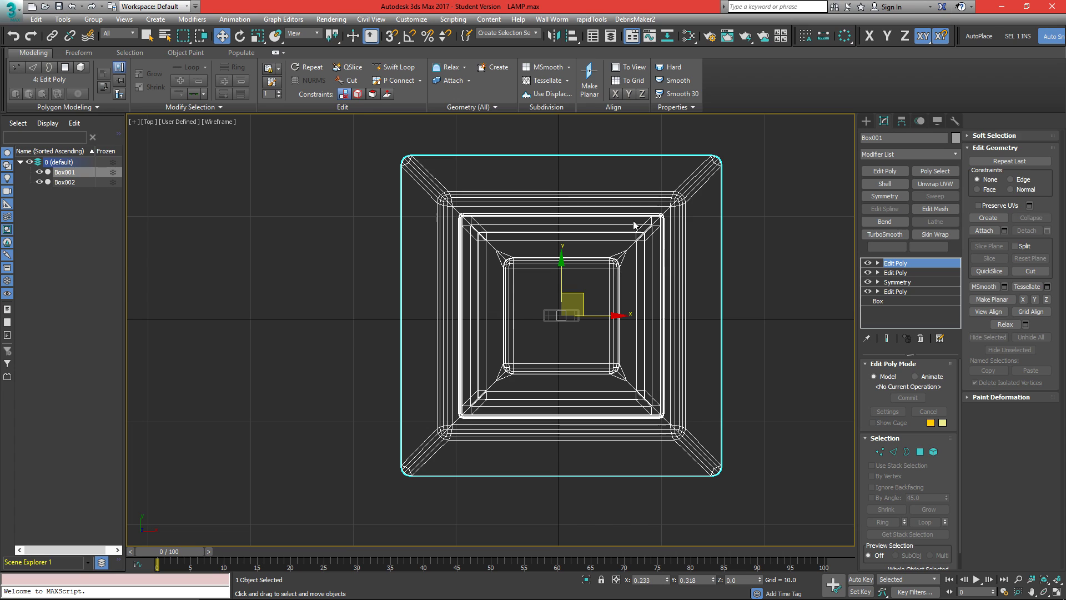
pyautogui.hotkey('alt', 'w')
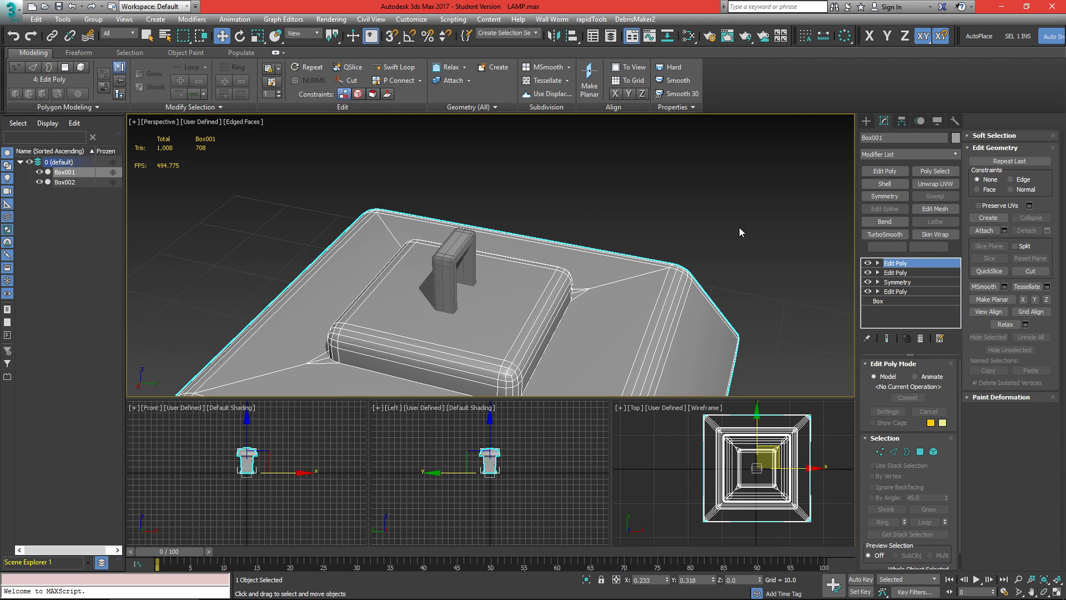
pyautogui.click(884, 170)
pyautogui.click(984, 230)
pyautogui.click(453, 253)
pyautogui.scroll(-3, 569, 207)
pyautogui.press('w')
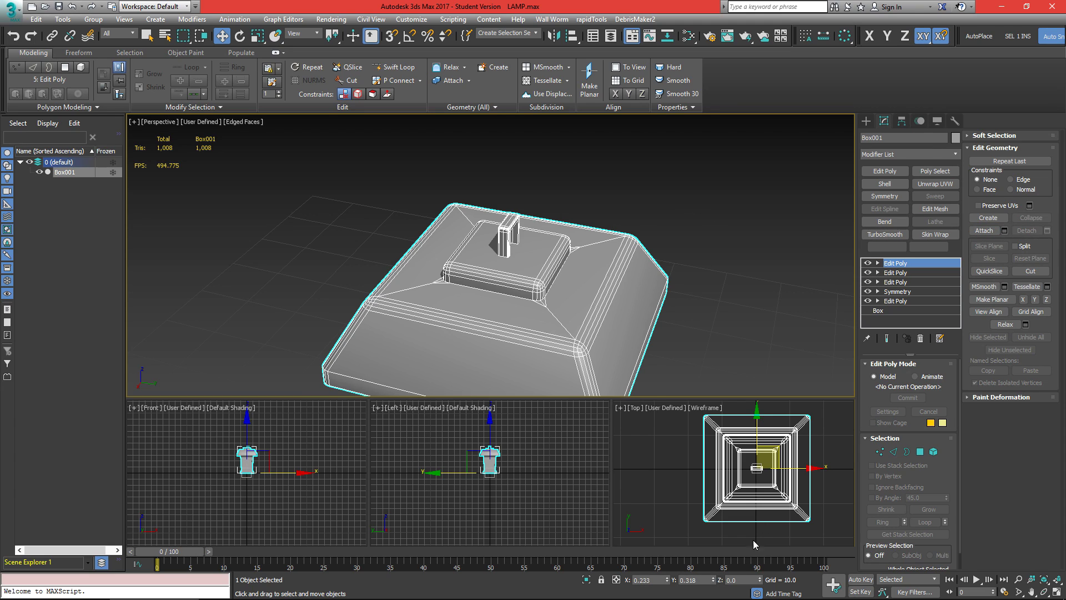
# Step: Set the lamp's X and Y position to 0 and deselect it
pyautogui.rightClick(712, 581)
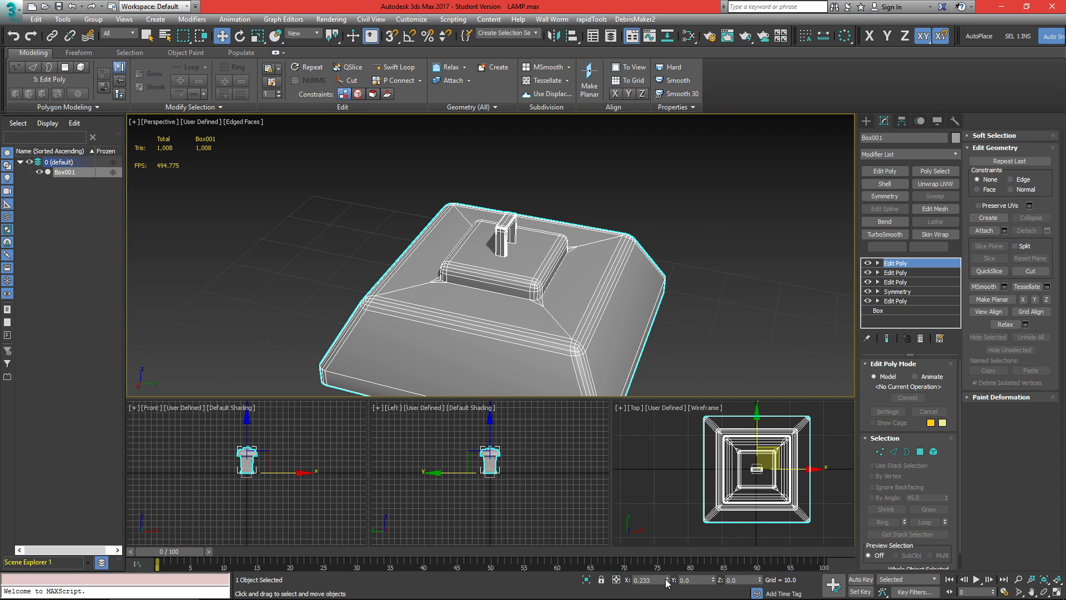
pyautogui.rightClick(666, 580)
pyautogui.moveTo(703, 528); pyautogui.dragTo(648, 476, button='middle')
pyautogui.hotkey('alt', 'w')
pyautogui.moveTo(607, 214); pyautogui.dragTo(671, 295, button='middle')
pyautogui.click(674, 297)
pyautogui.moveTo(492, 236); pyautogui.dragTo(553, 292, button='middle')
# Step: Draw a circle spline with a radius of about 4.18 around the arch handle in the top view
pyautogui.click(866, 121)
pyautogui.click(886, 209)
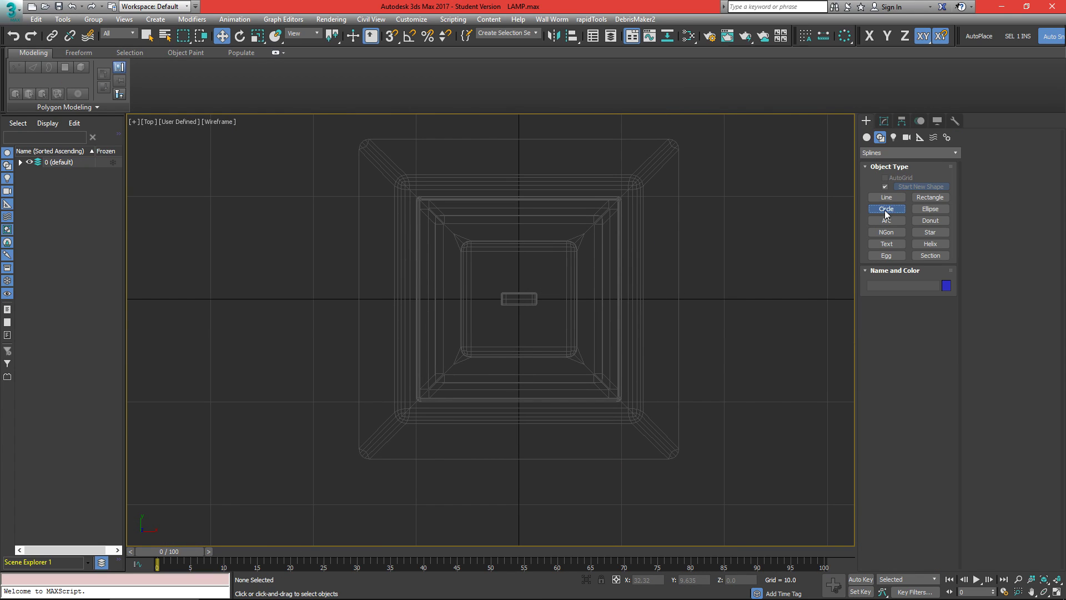
pyautogui.scroll(3, 474, 302)
pyautogui.moveTo(638, 264); pyautogui.dragTo(607, 305)
pyautogui.hotkey('ctrl', 'z')
pyautogui.press('w')
# Step: Raise the circle to the height of the arch handle on top of the lamp
pyautogui.hotkey('alt', 'w')
pyautogui.moveTo(490, 443); pyautogui.dragTo(488, 417)
pyautogui.keyDown('alt'); pyautogui.moveTo(547, 344); pyautogui.dragTo(494, 269, button='middle'); pyautogui.keyUp('alt')
pyautogui.scroll(5, 583, 295)
pyautogui.hotkey('alt', 'w')
pyautogui.moveTo(588, 365); pyautogui.dragTo(469, 309, button='middle')
pyautogui.moveTo(631, 298); pyautogui.dragTo(623, 328, button='middle')
# Step: Rotate the circle upright with angle snap on and position it so its lower arc passes through the arch handle
pyautogui.press('e')
pyautogui.press('a')
pyautogui.moveTo(393, 279); pyautogui.dragTo(561, 281)
pyautogui.press('w')
pyautogui.moveTo(403, 309); pyautogui.dragTo(541, 204)
pyautogui.keyDown('alt'); pyautogui.moveTo(541, 204); pyautogui.dragTo(593, 230, button='middle'); pyautogui.keyUp('alt')
pyautogui.moveTo(592, 233); pyautogui.dragTo(622, 235)
pyautogui.keyDown('alt'); pyautogui.moveTo(622, 235); pyautogui.dragTo(704, 296, button='middle'); pyautogui.keyUp('alt')
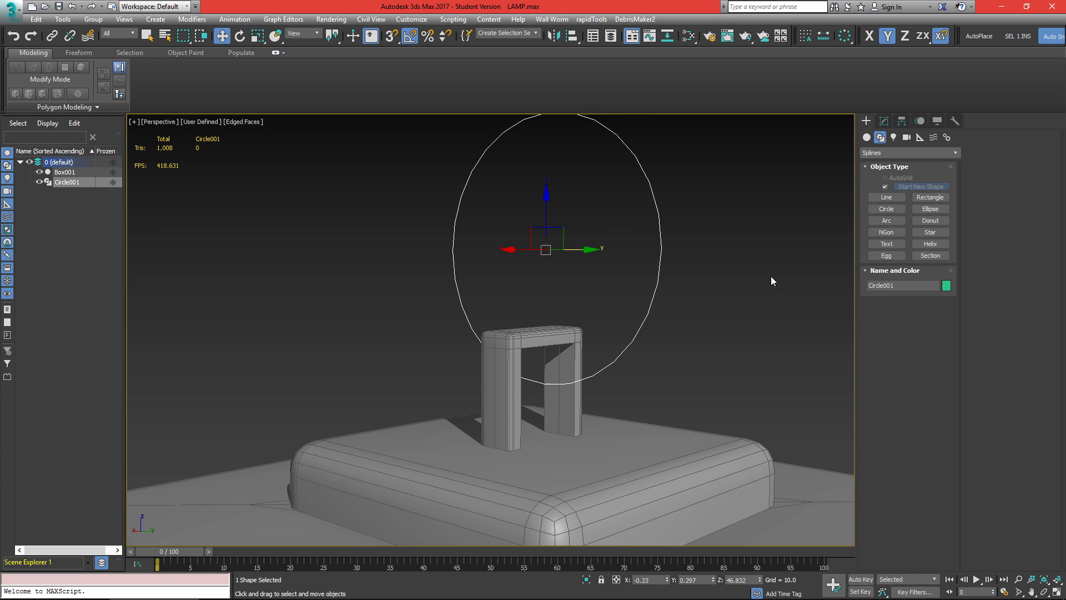
# Step: Enable the circle's rendering in the viewport and set its radial thickness to 1.41
pyautogui.click(884, 120)
pyautogui.click(865, 364)
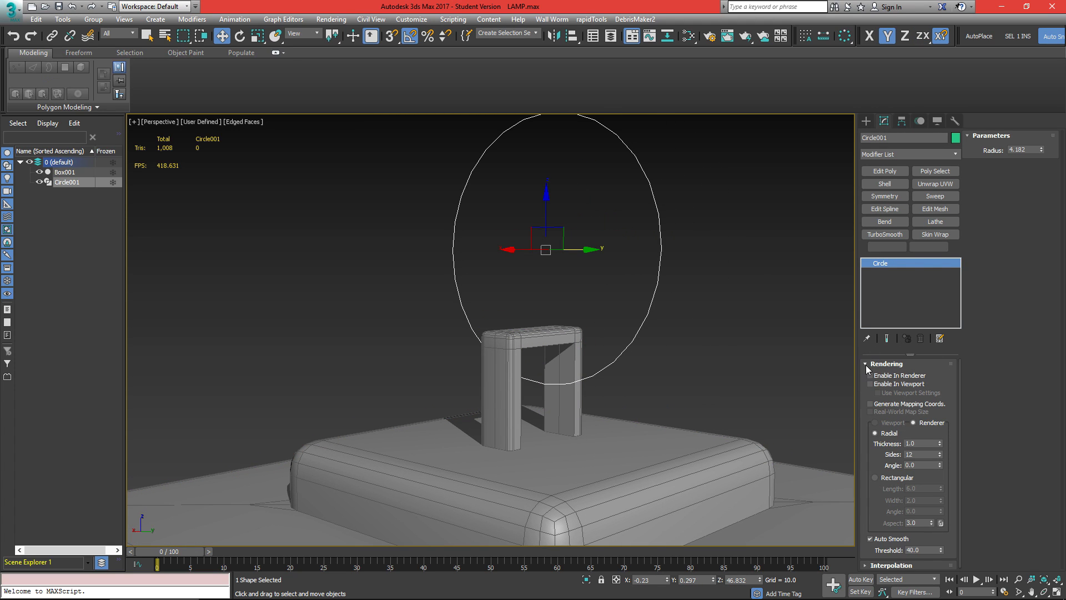
pyautogui.click(871, 384)
pyautogui.keyDown('alt'); pyautogui.moveTo(583, 348); pyautogui.dragTo(531, 356, button='middle'); pyautogui.keyUp('alt')
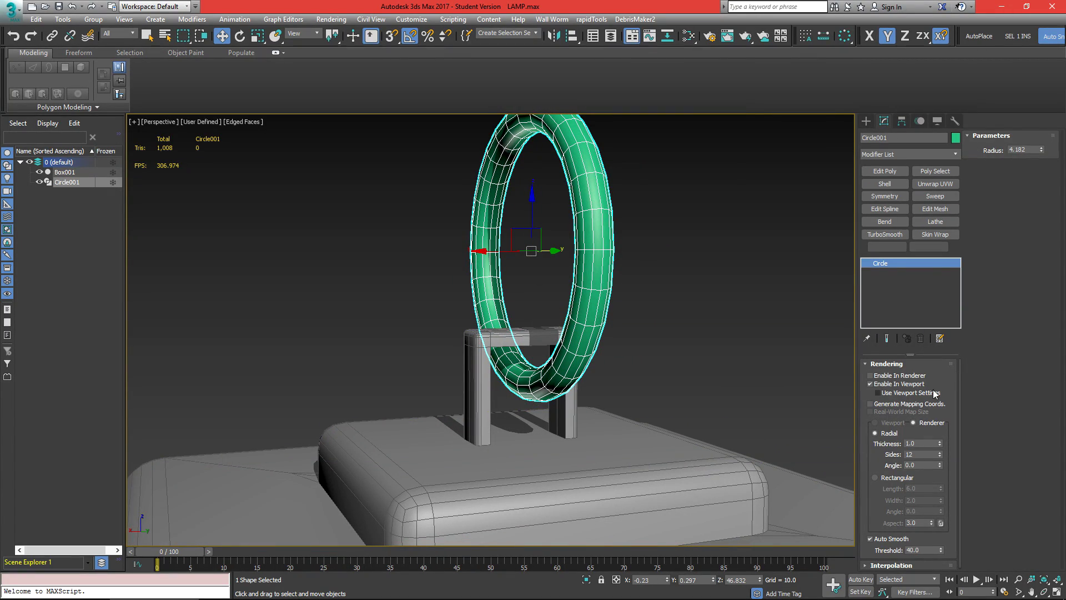
pyautogui.moveTo(939, 443); pyautogui.dragTo(939, 417)
# Step: Raise the ring to about Z 47.33 and align it along X at 0 with the arch handle using vertex snap
pyautogui.moveTo(531, 217); pyautogui.dragTo(530, 200)
pyautogui.keyDown('alt'); pyautogui.moveTo(558, 355); pyautogui.dragTo(599, 337, button='middle'); pyautogui.keyUp('alt')
pyautogui.scroll(3, 431, 342)
pyautogui.scroll(2, 430, 342)
pyautogui.keyDown('alt'); pyautogui.moveTo(530, 342); pyautogui.dragTo(508, 351, button='middle'); pyautogui.keyUp('alt')
pyautogui.scroll(-2, 522, 352)
pyautogui.press('s')
pyautogui.moveTo(523, 198); pyautogui.dragTo(544, 348)
pyautogui.keyDown('alt'); pyautogui.moveTo(532, 255); pyautogui.dragTo(612, 207, button='middle'); pyautogui.keyUp('alt')
pyautogui.scroll(-5, 626, 280)
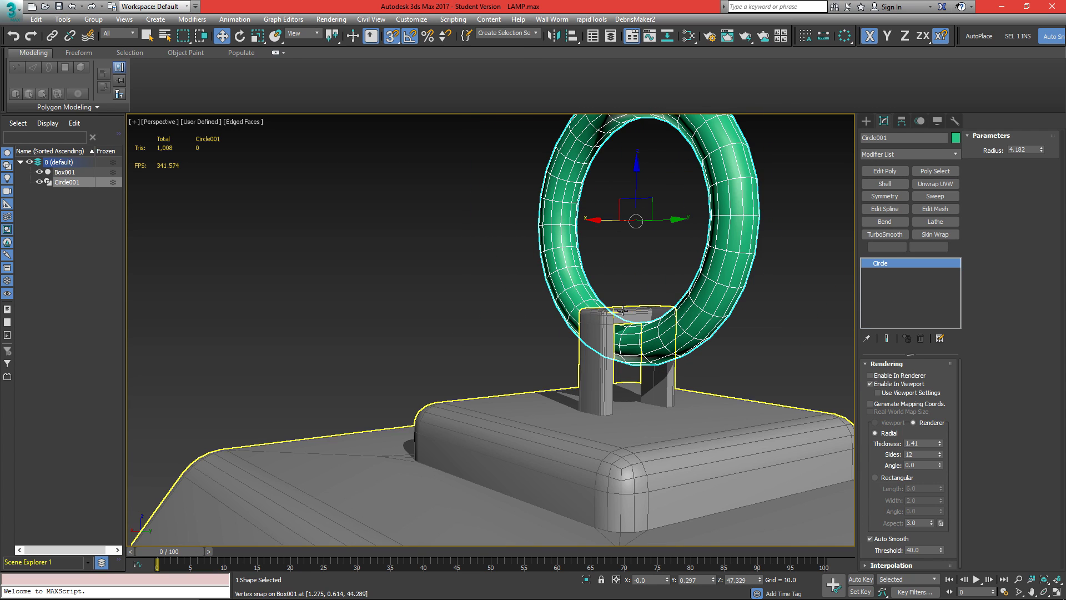
# Step: Turn off edged faces and snap the ring along Y to 0, centring it on the arch handle
pyautogui.scroll(3, 624, 325)
pyautogui.click(778, 298)
pyautogui.keyDown('alt'); pyautogui.moveTo(621, 358); pyautogui.dragTo(694, 355, button='middle'); pyautogui.keyUp('alt')
pyautogui.press('F4')
pyautogui.moveTo(654, 405); pyautogui.dragTo(595, 367, button='middle')
pyautogui.scroll(-6, 525, 308)
pyautogui.scroll(7, 550, 292)
pyautogui.click(551, 349)
pyautogui.moveTo(461, 234); pyautogui.dragTo(419, 356)
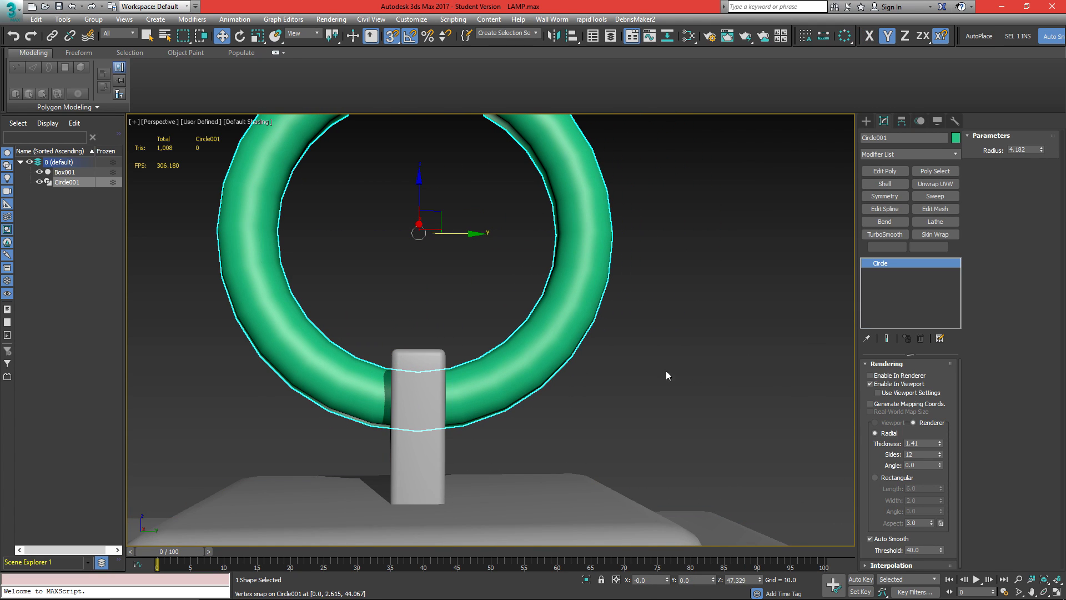
pyautogui.click(706, 368)
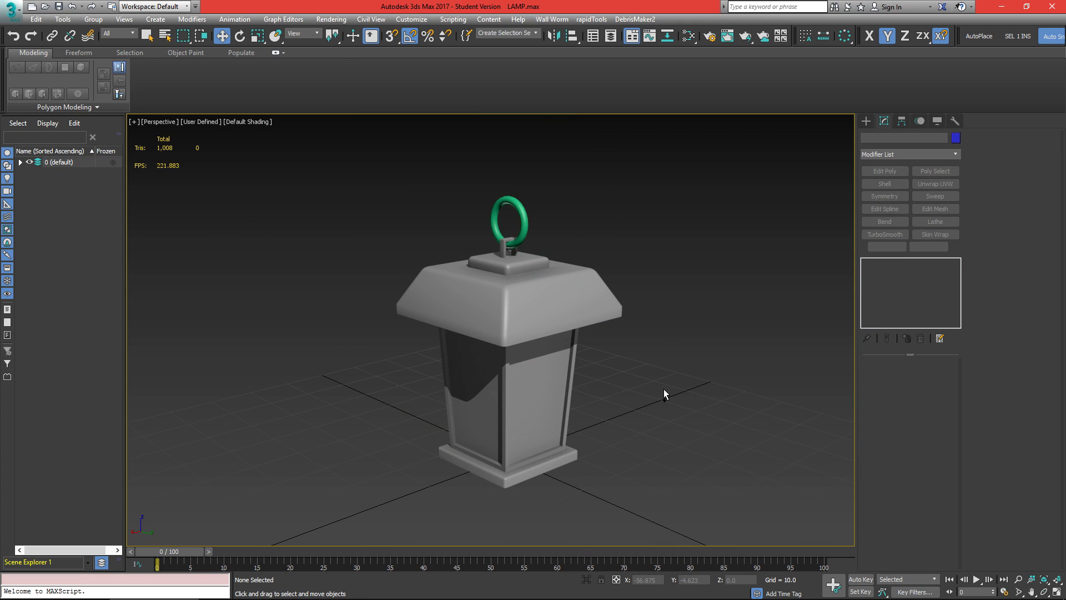
# Step: Add an Edit Poly modifier to the lamp and attach the ring to it
pyautogui.click(568, 312)
pyautogui.click(875, 169)
pyautogui.click(984, 230)
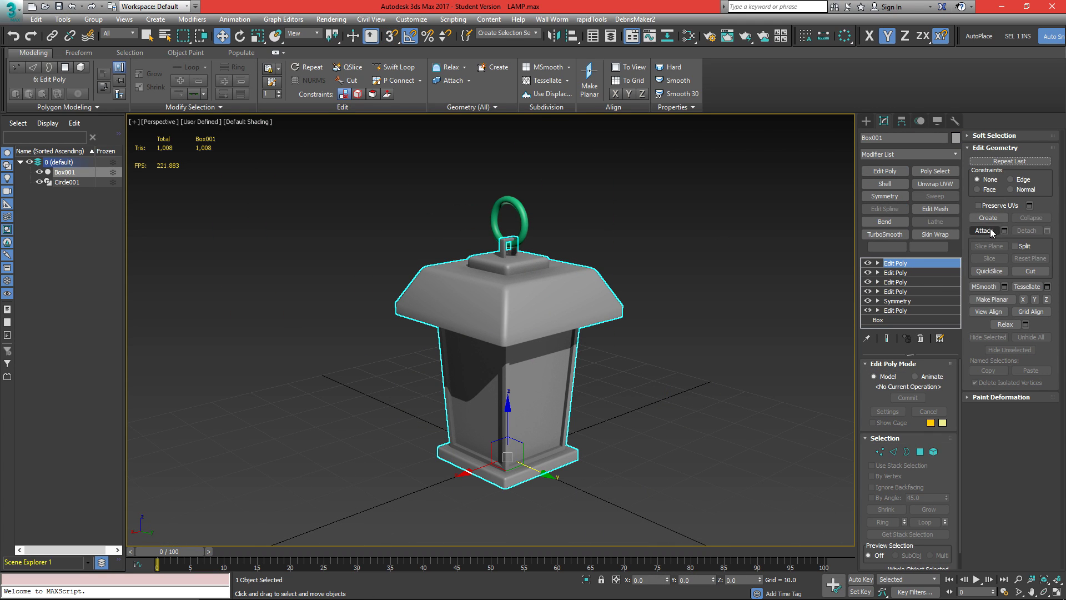
pyautogui.click(521, 208)
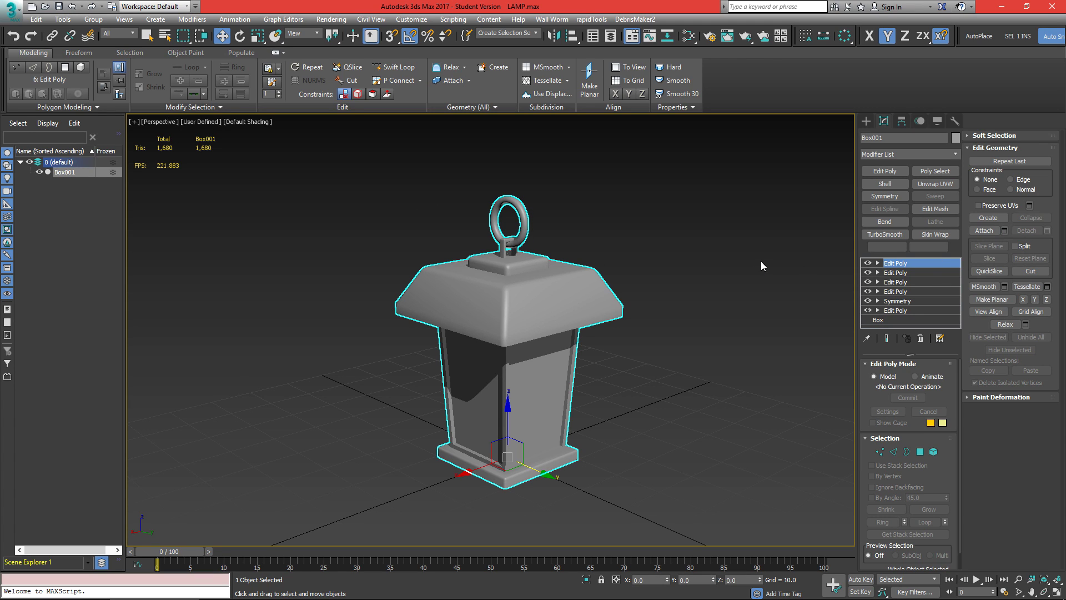